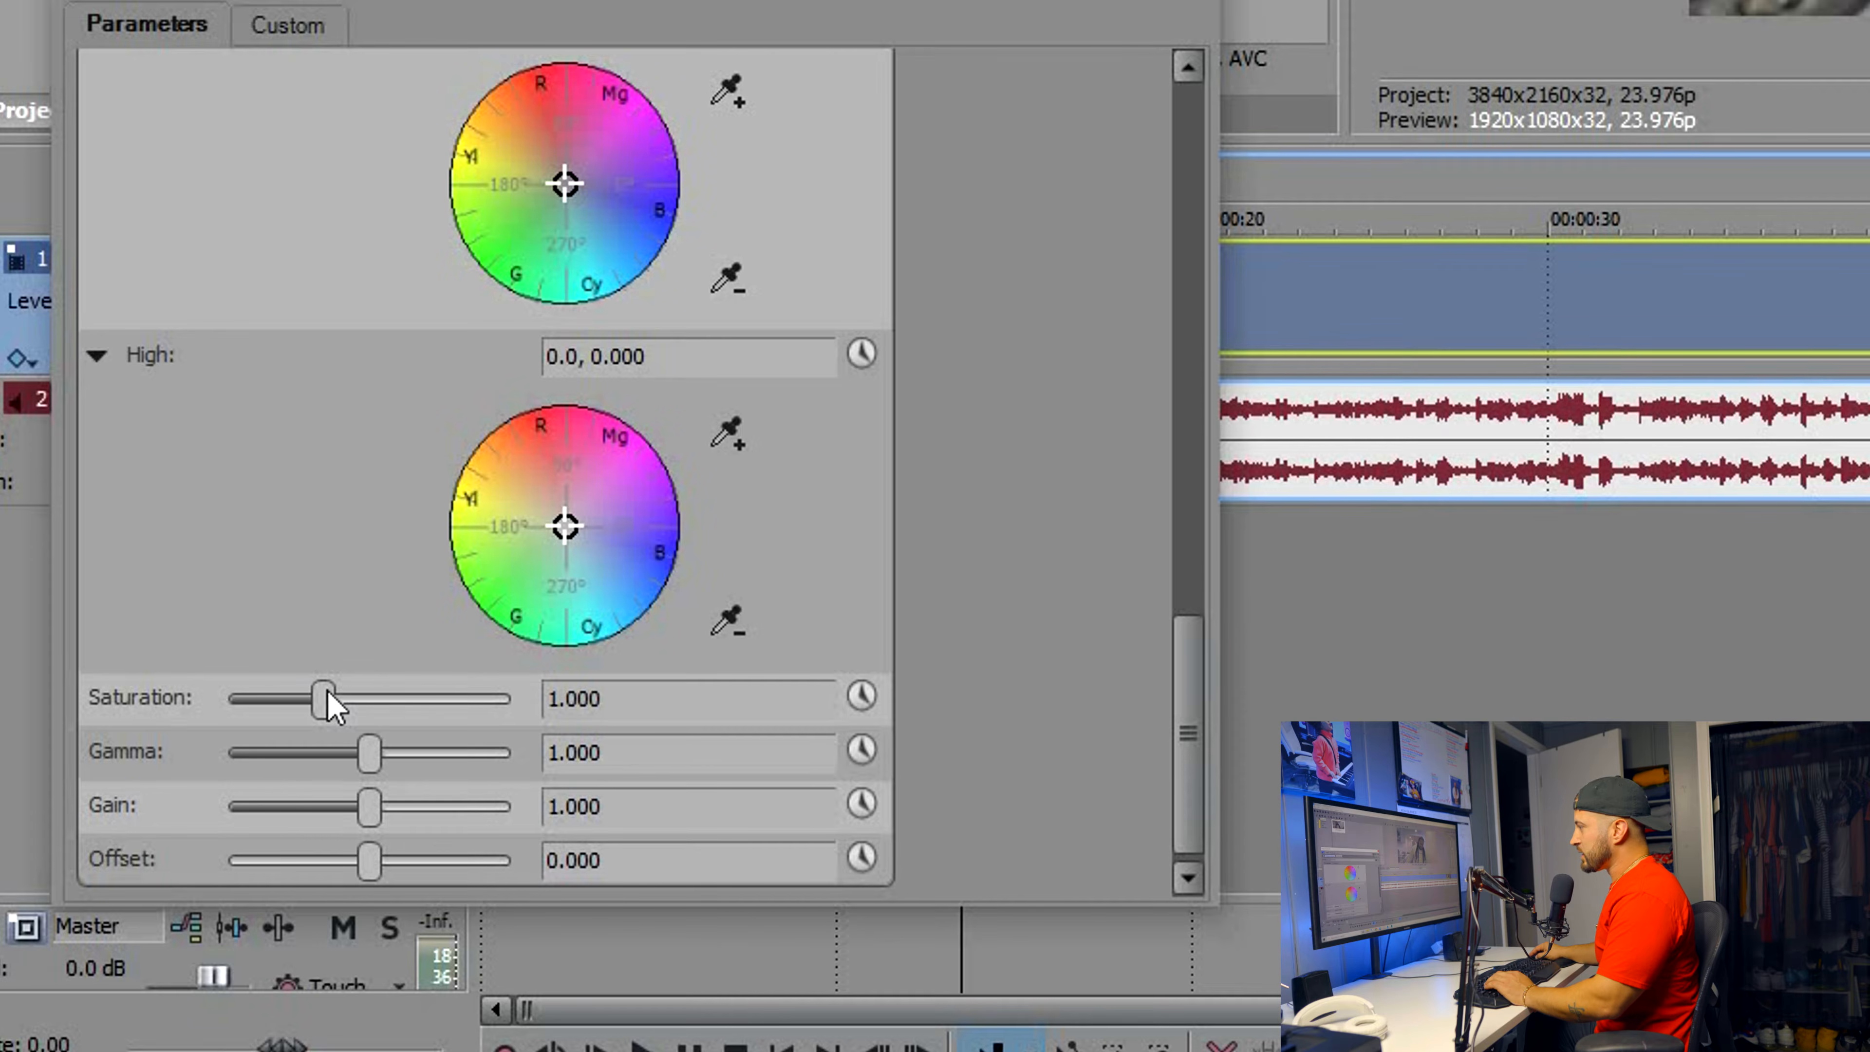
# Raise the Color Corrector's saturation to 3.000 and its gain to about 1.088
pyautogui.moveTo(208, 800); pyautogui.dragTo(196, 796)
pyautogui.moveTo(340, 695); pyautogui.dragTo(395, 696)
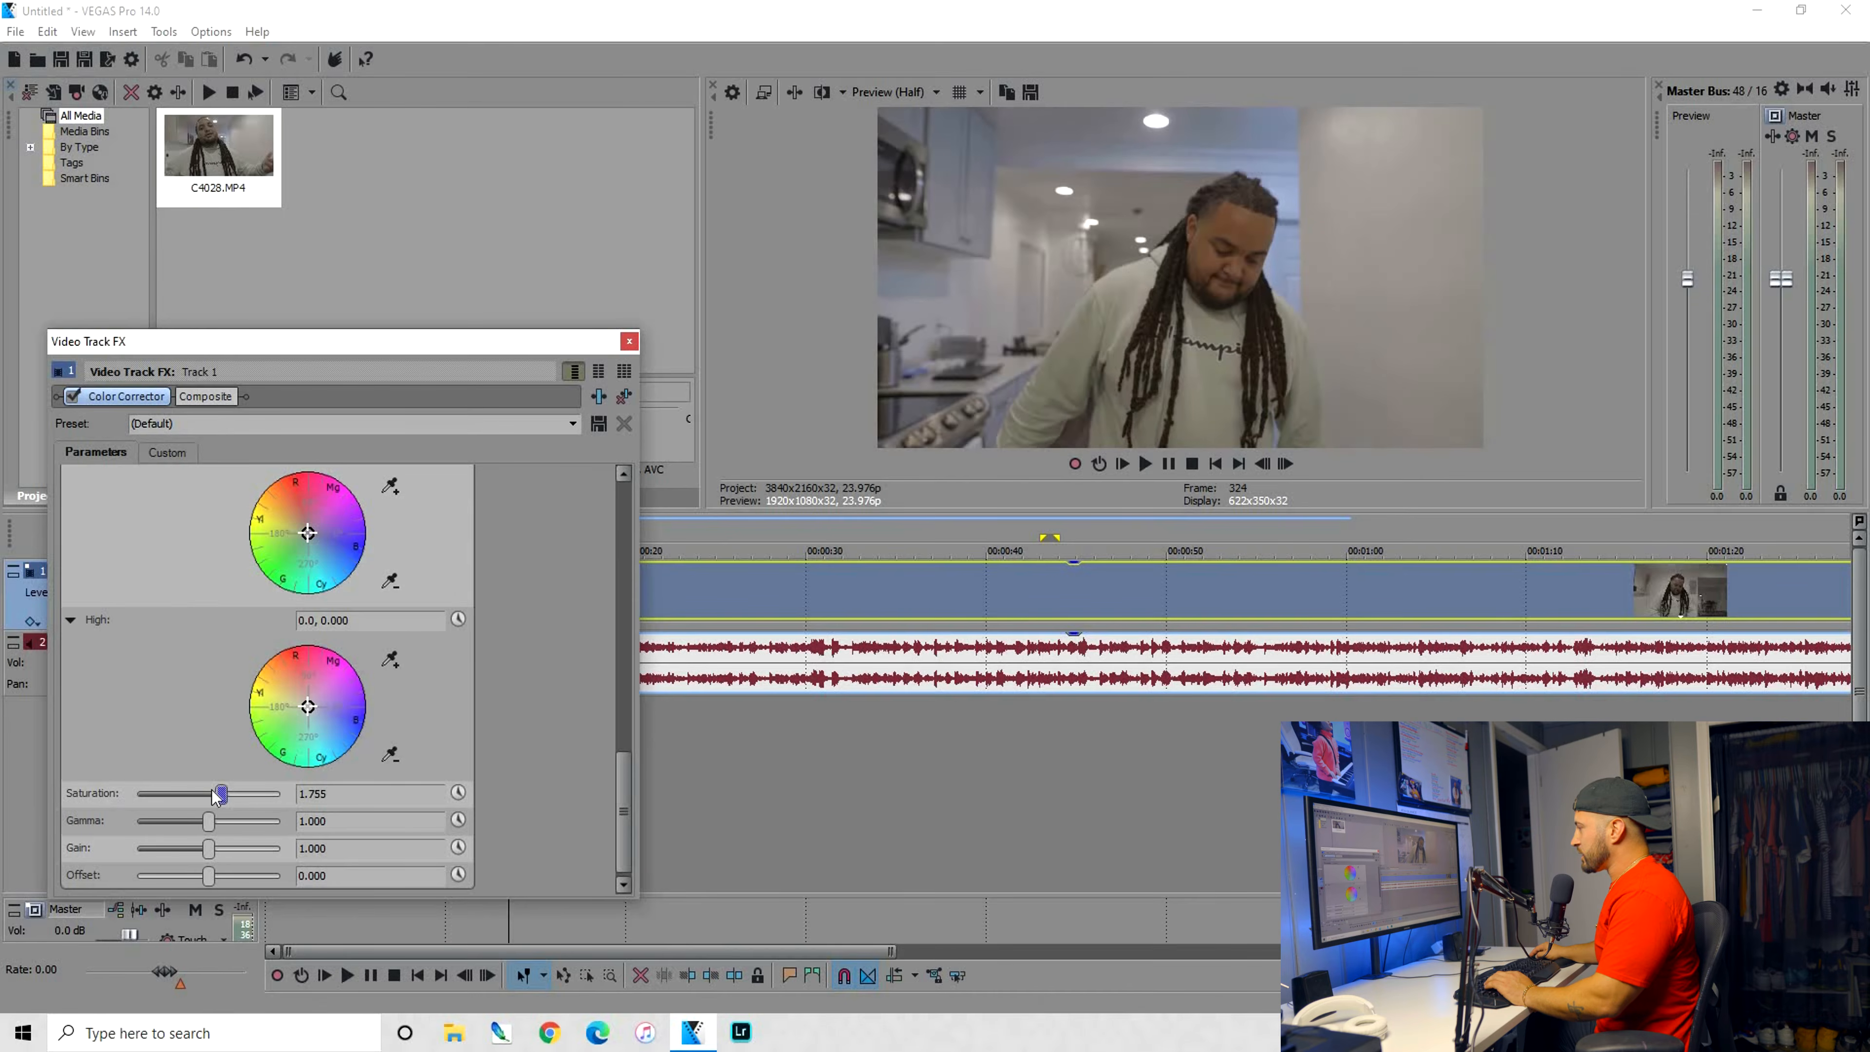
pyautogui.moveTo(221, 794); pyautogui.dragTo(50, 800)
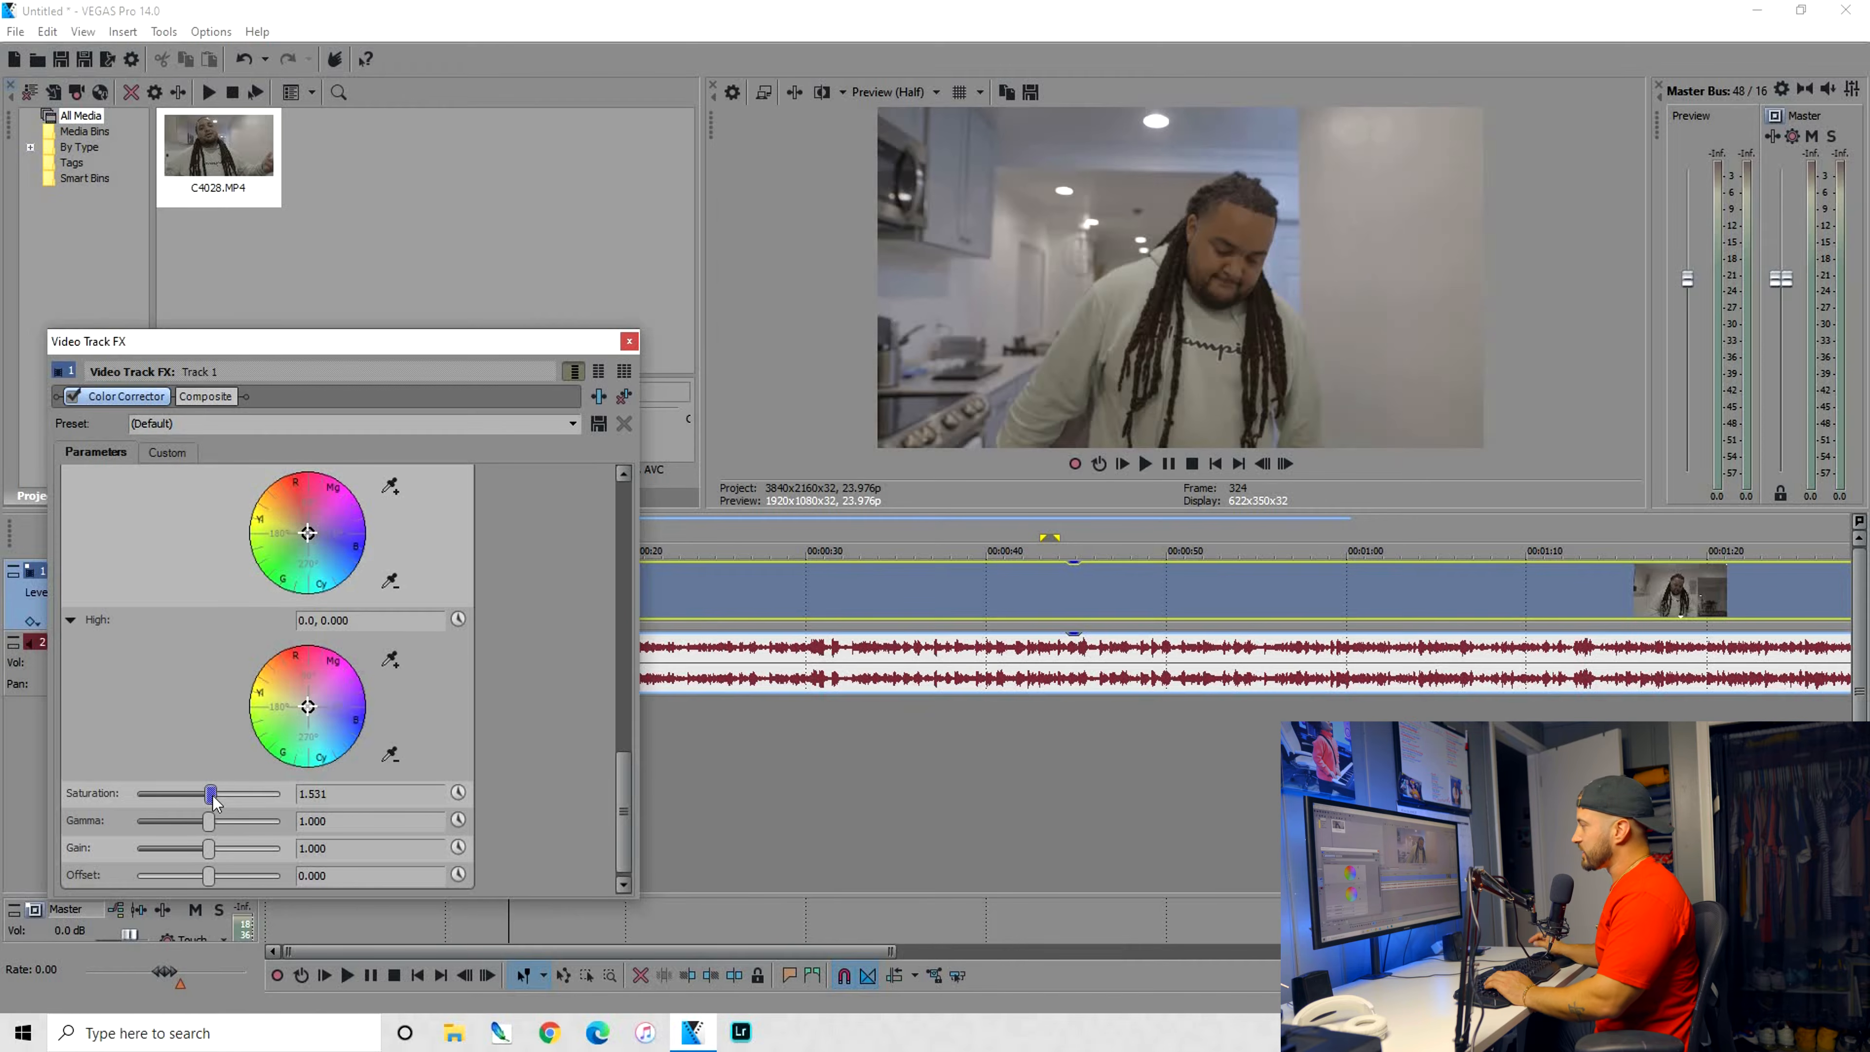
pyautogui.moveTo(213, 802); pyautogui.dragTo(263, 803)
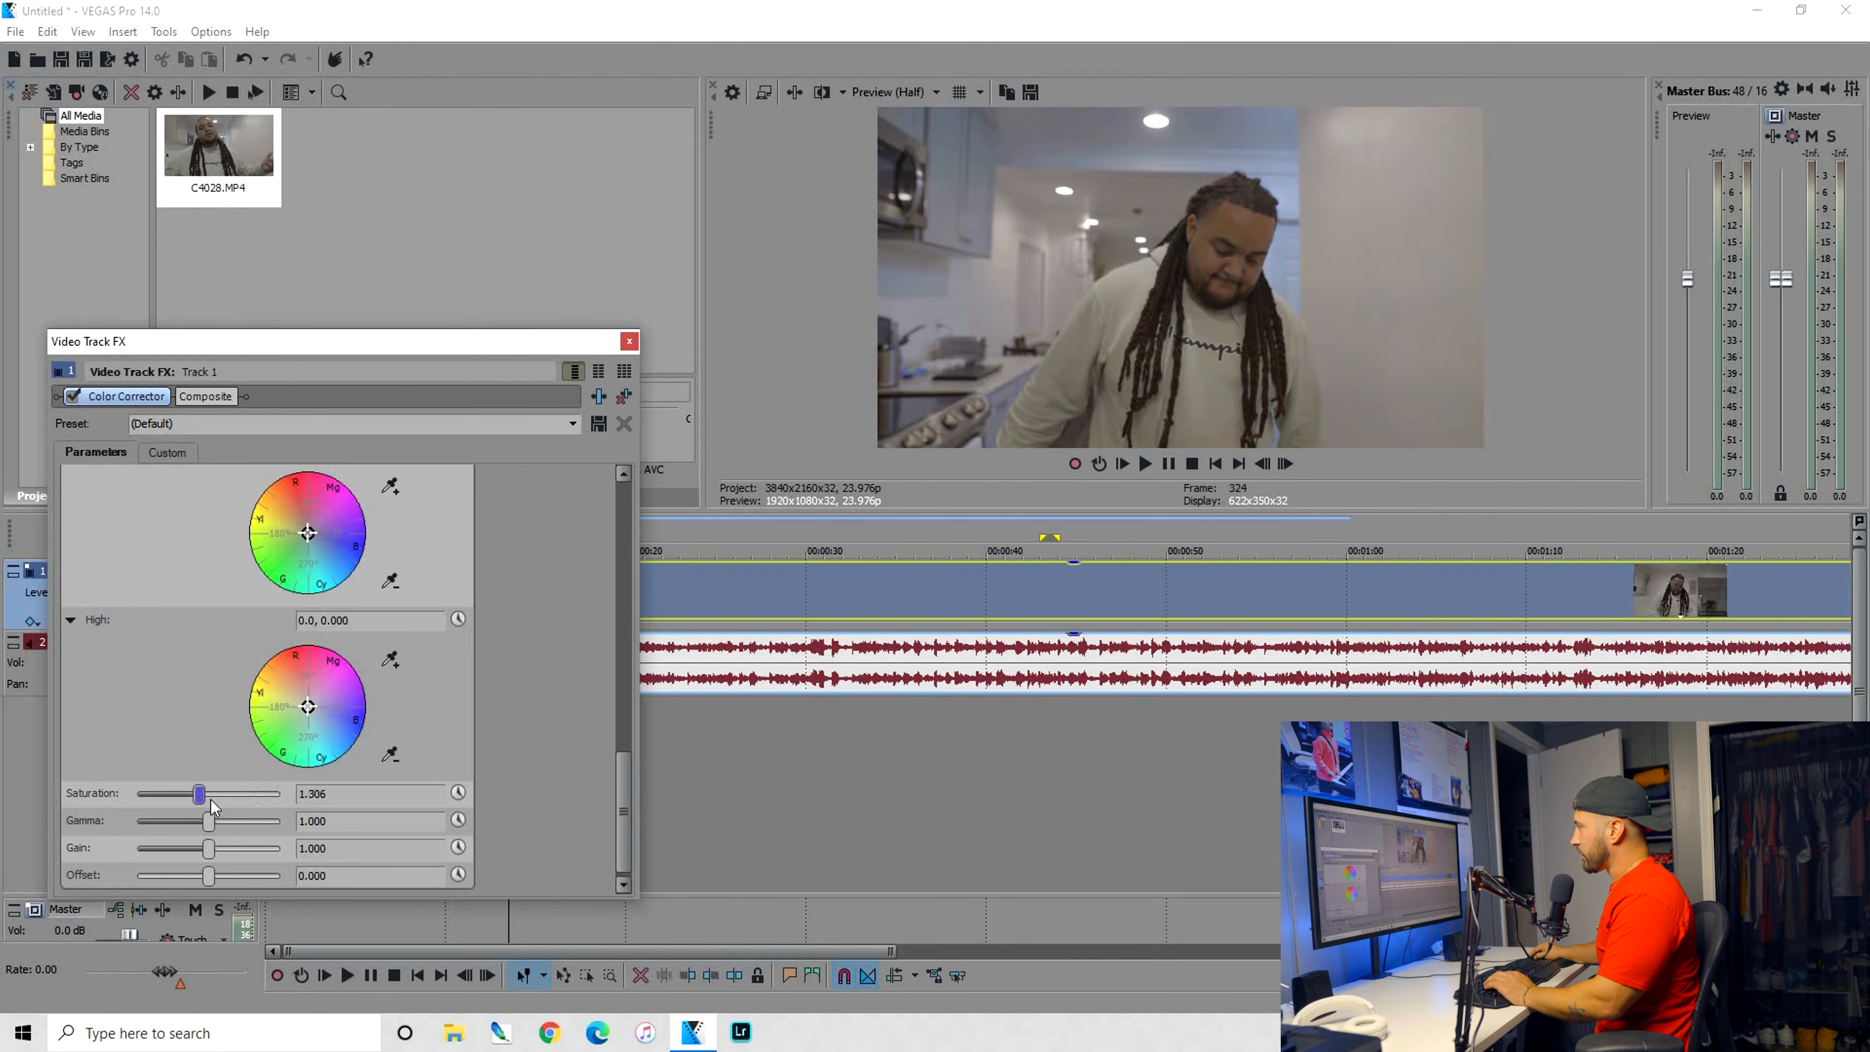
pyautogui.moveTo(207, 794); pyautogui.dragTo(290, 799)
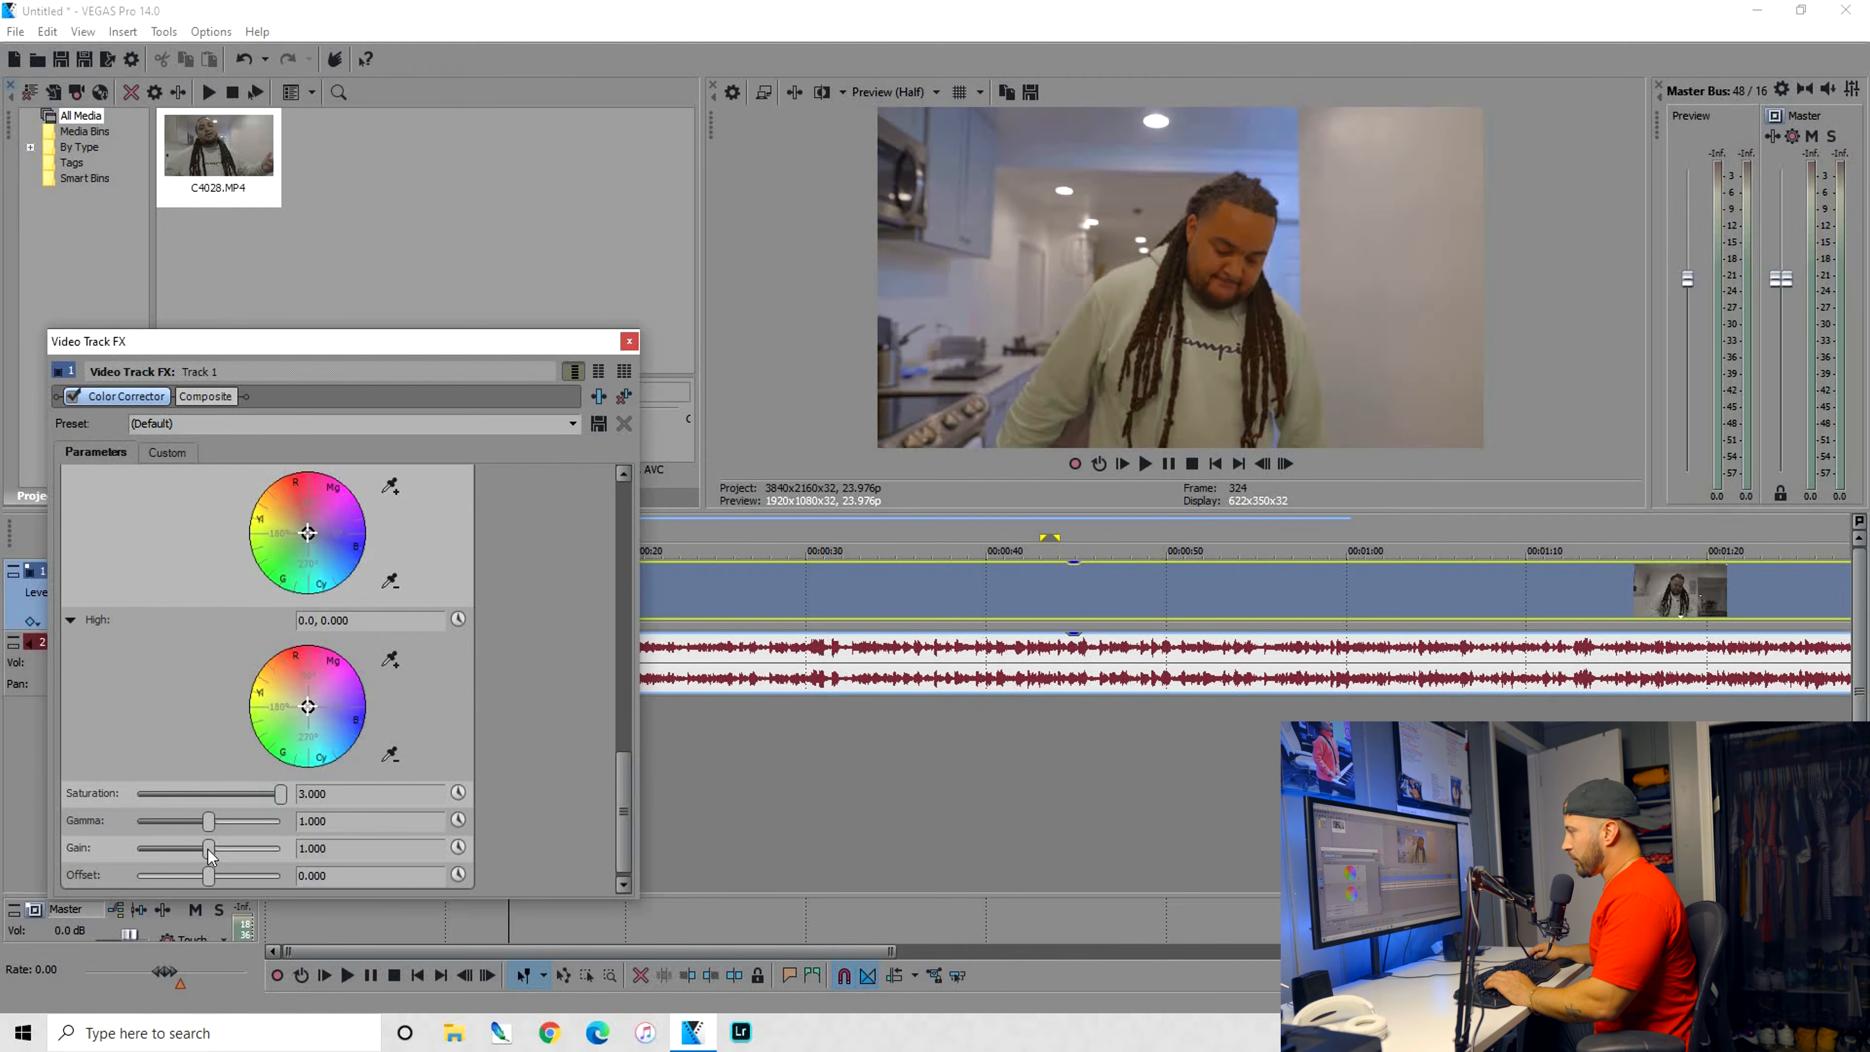
pyautogui.moveTo(210, 855); pyautogui.dragTo(216, 850)
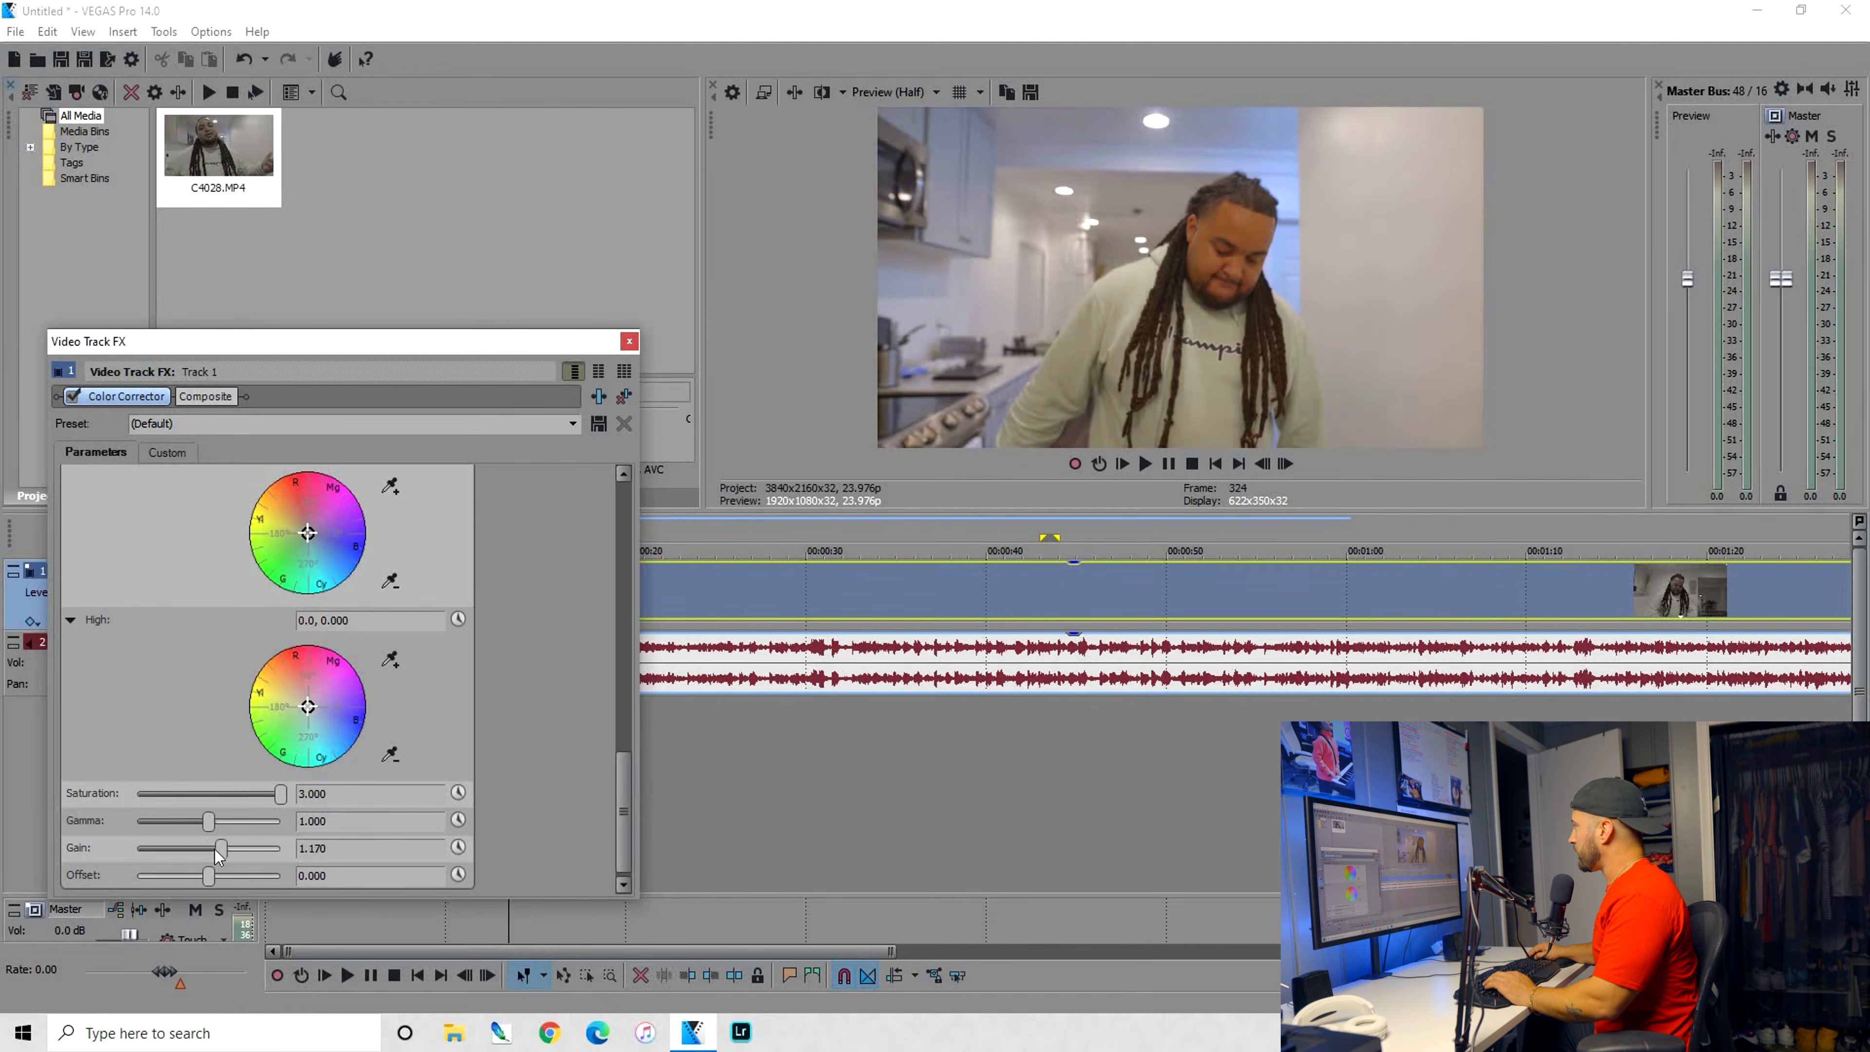
# Add the VEGAS Color Curves effect to track 1's effect chain after the Color Corrector
pyautogui.click(599, 396)
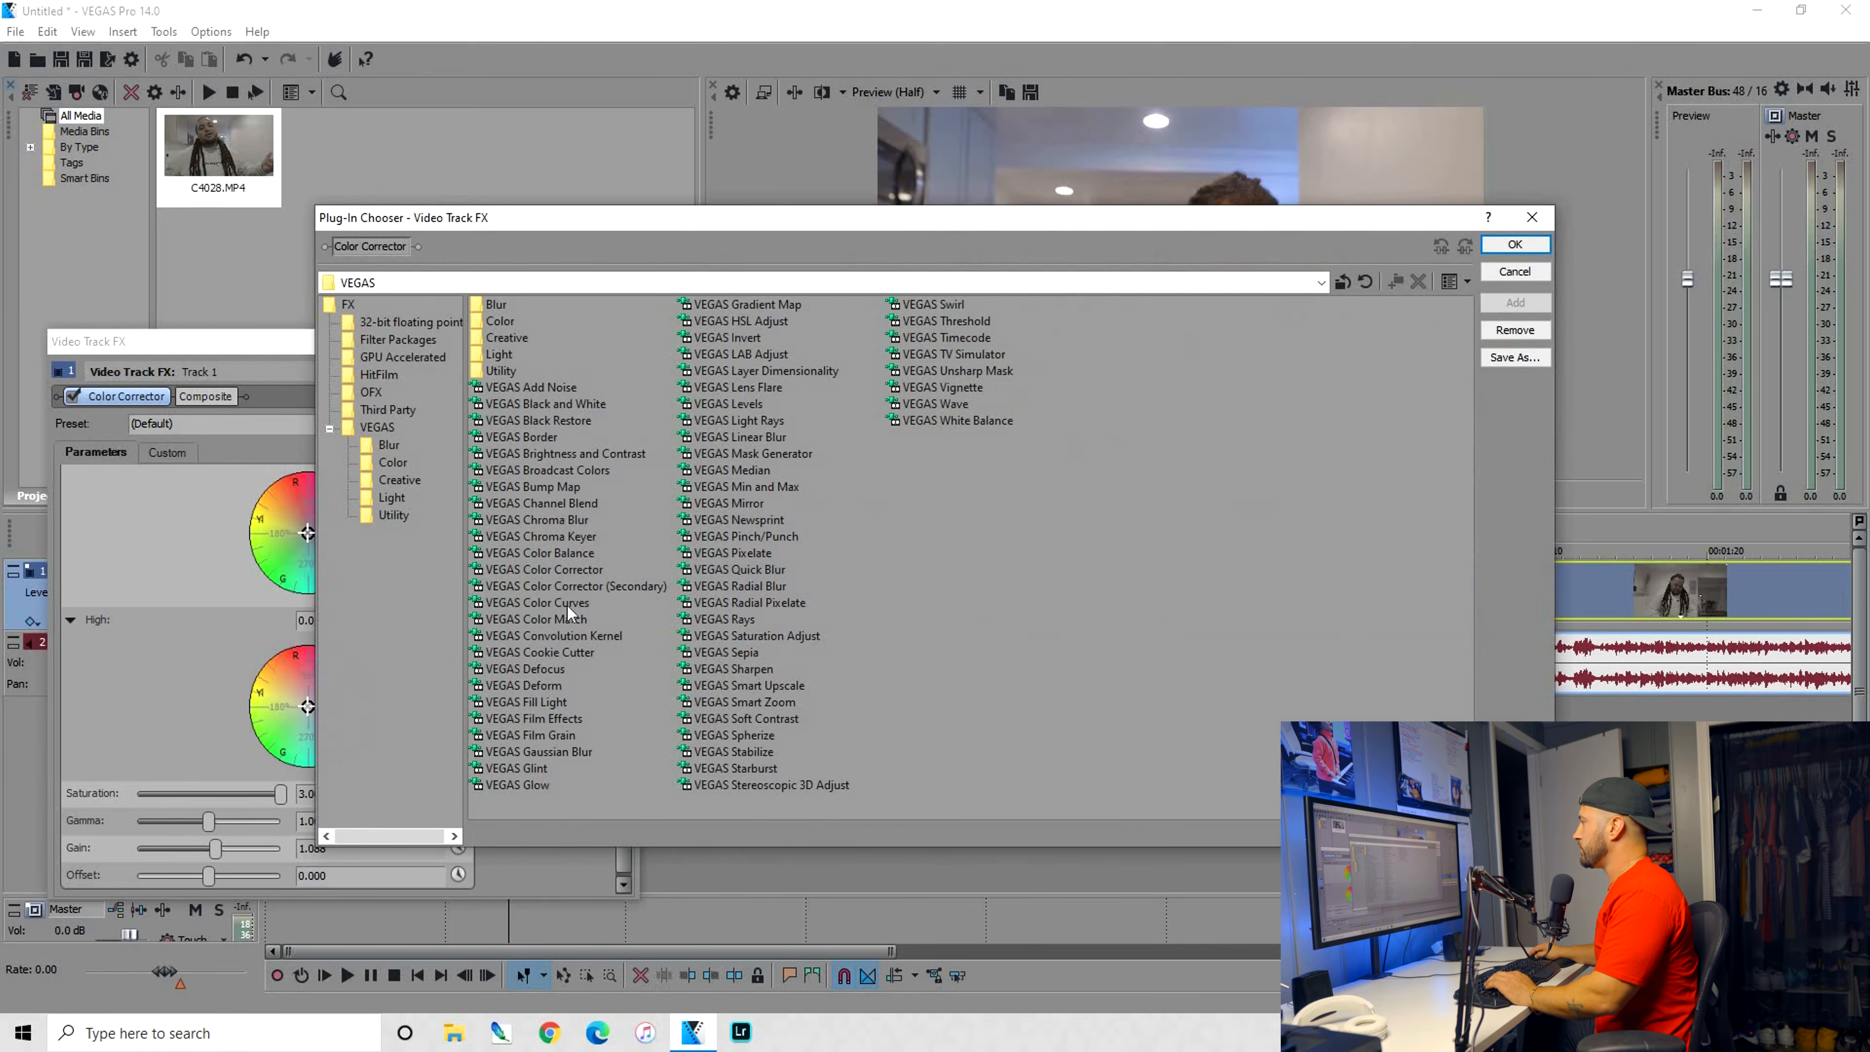
pyautogui.doubleClick(537, 602)
pyautogui.press('Return')
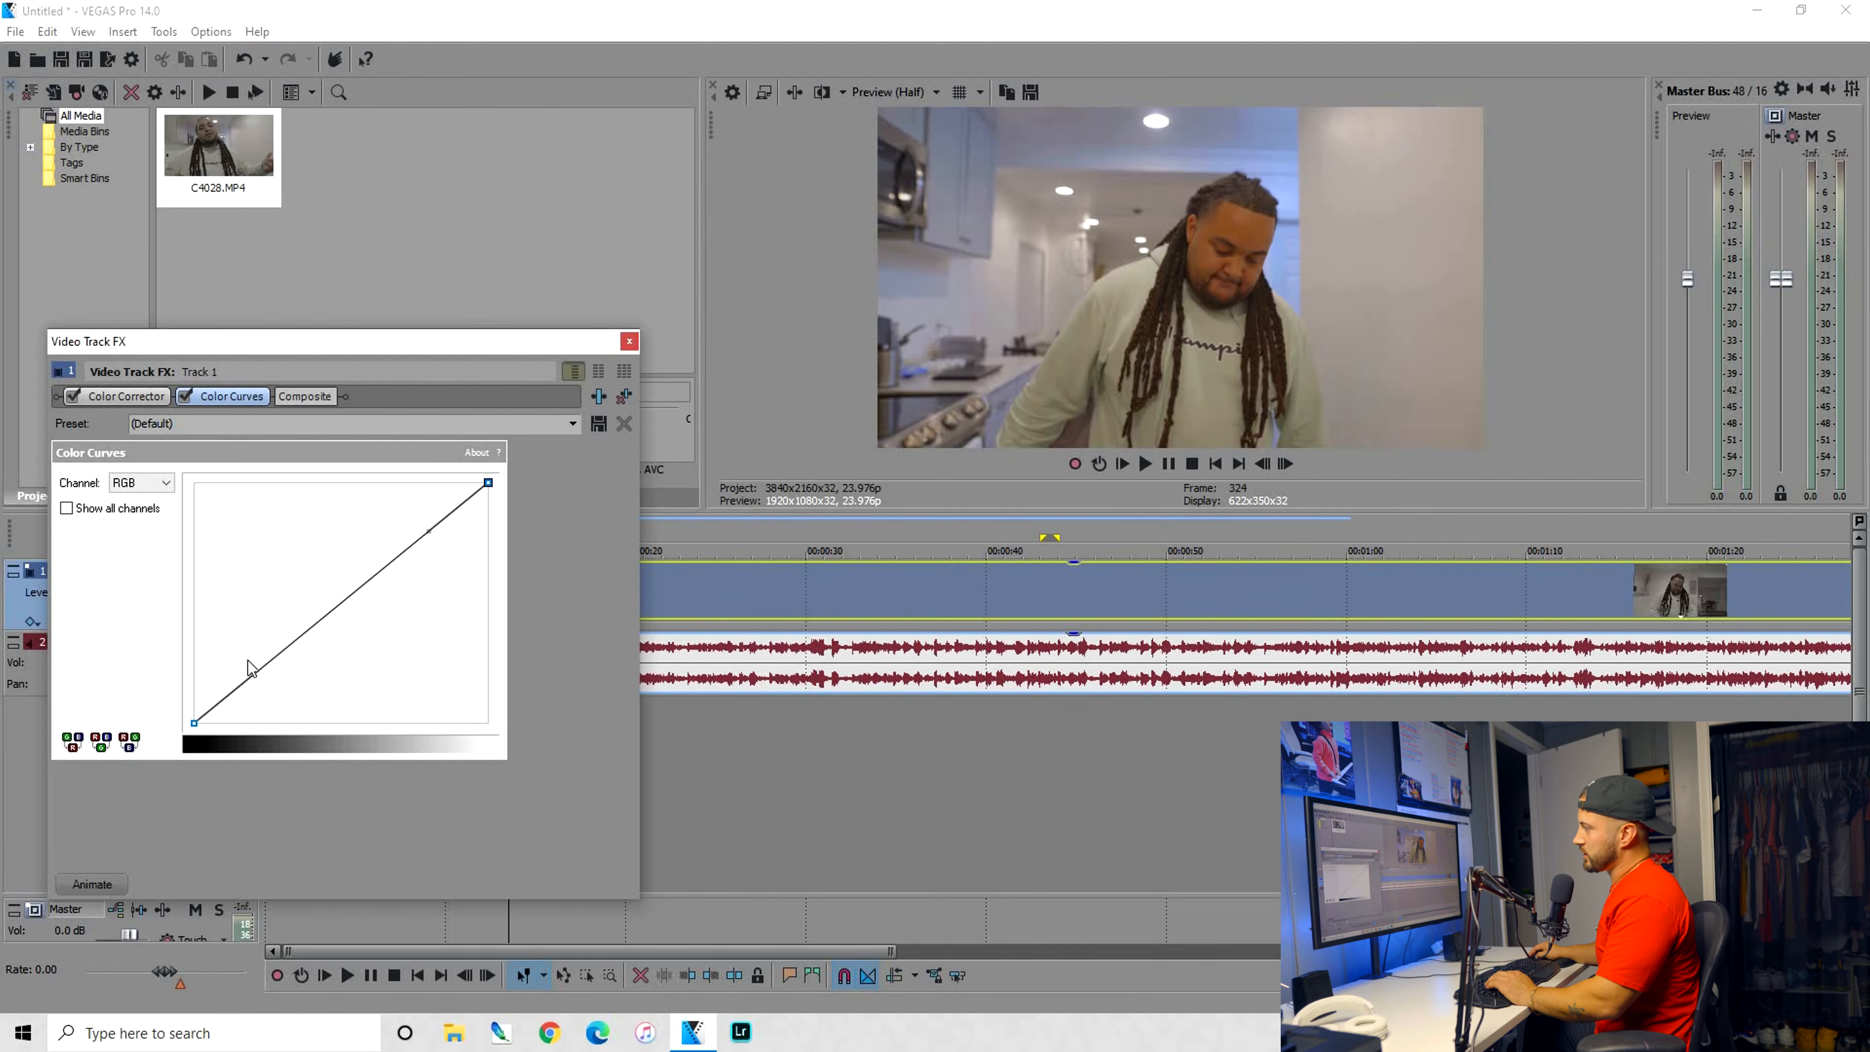
# Shape the RGB curve of Color Curves into an S, lowering the shadows and raising the highlights
pyautogui.moveTo(254, 677)
pyautogui.mouseDown()
pyautogui.moveTo(238, 677)
pyautogui.moveTo(258, 714)
pyautogui.moveTo(201, 680)
pyautogui.moveTo(231, 700)
pyautogui.mouseUp()
pyautogui.moveTo(429, 532)
pyautogui.mouseDown()
pyautogui.moveTo(460, 575)
pyautogui.moveTo(407, 517)
pyautogui.moveTo(434, 526)
pyautogui.mouseUp()
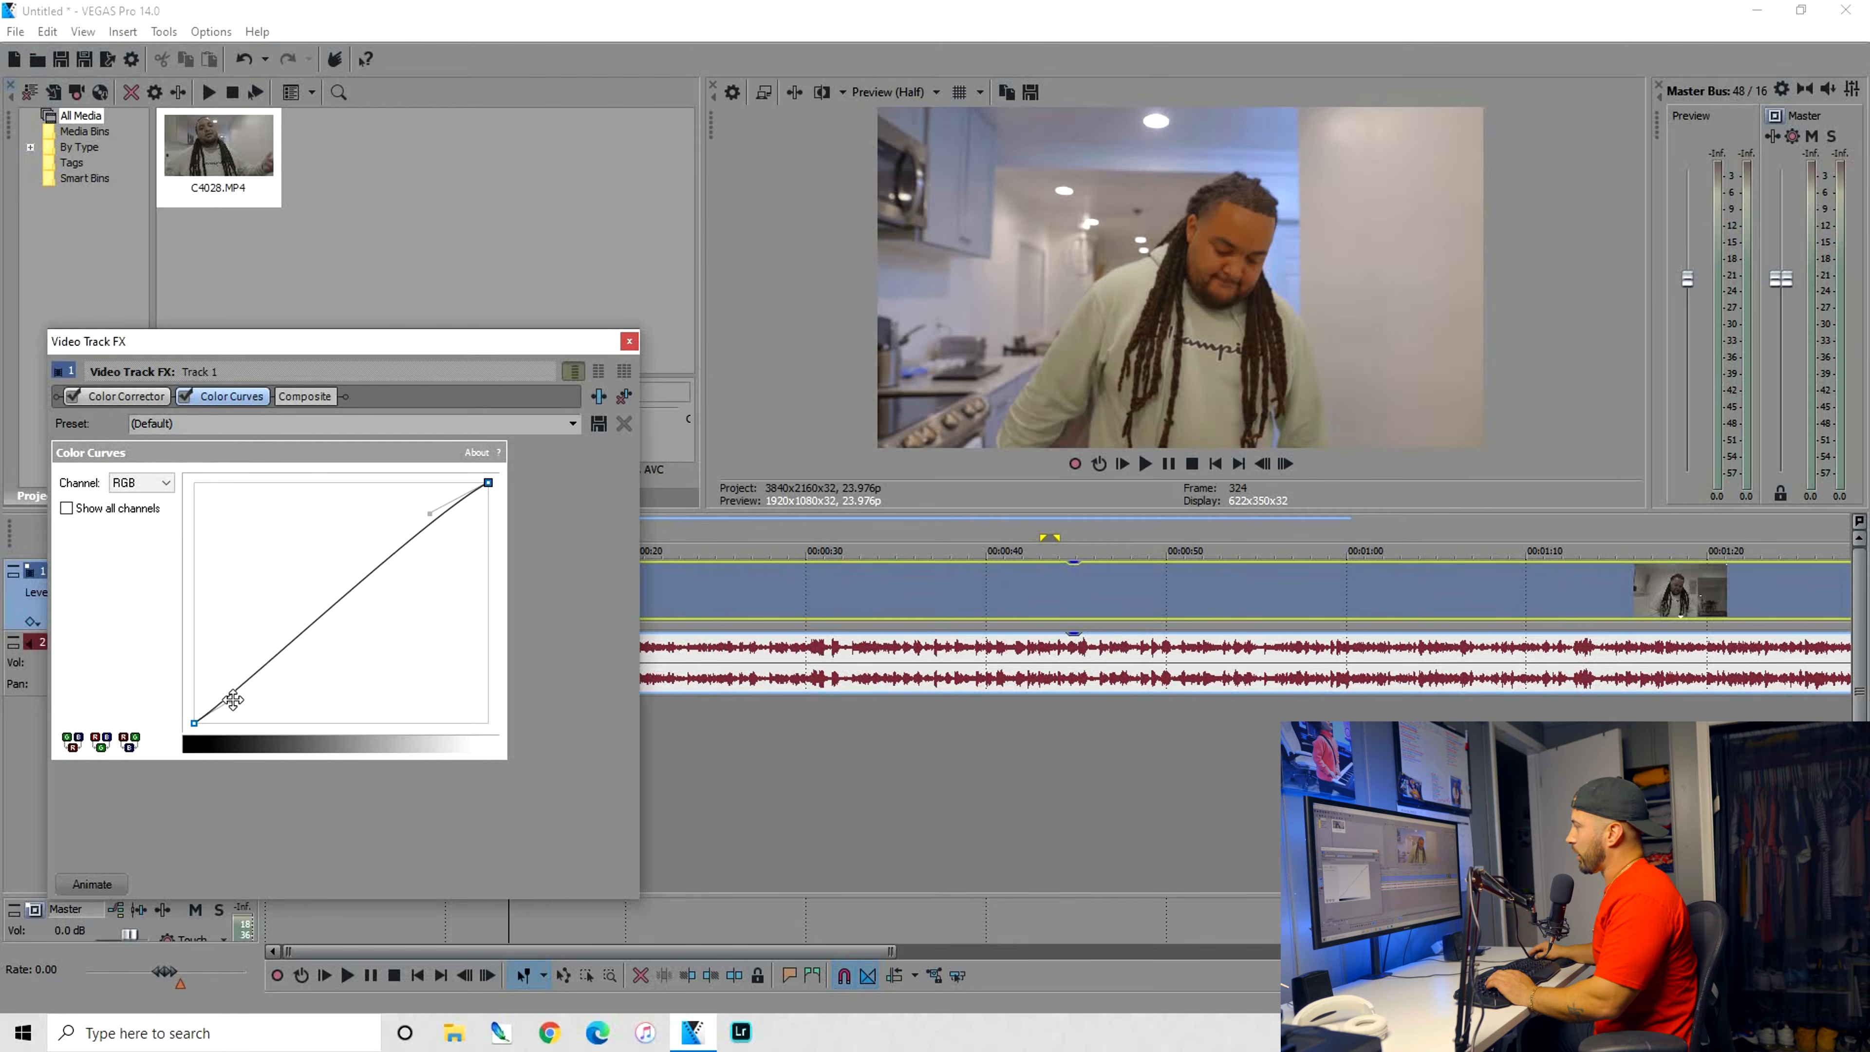
pyautogui.moveTo(238, 687); pyautogui.dragTo(242, 718)
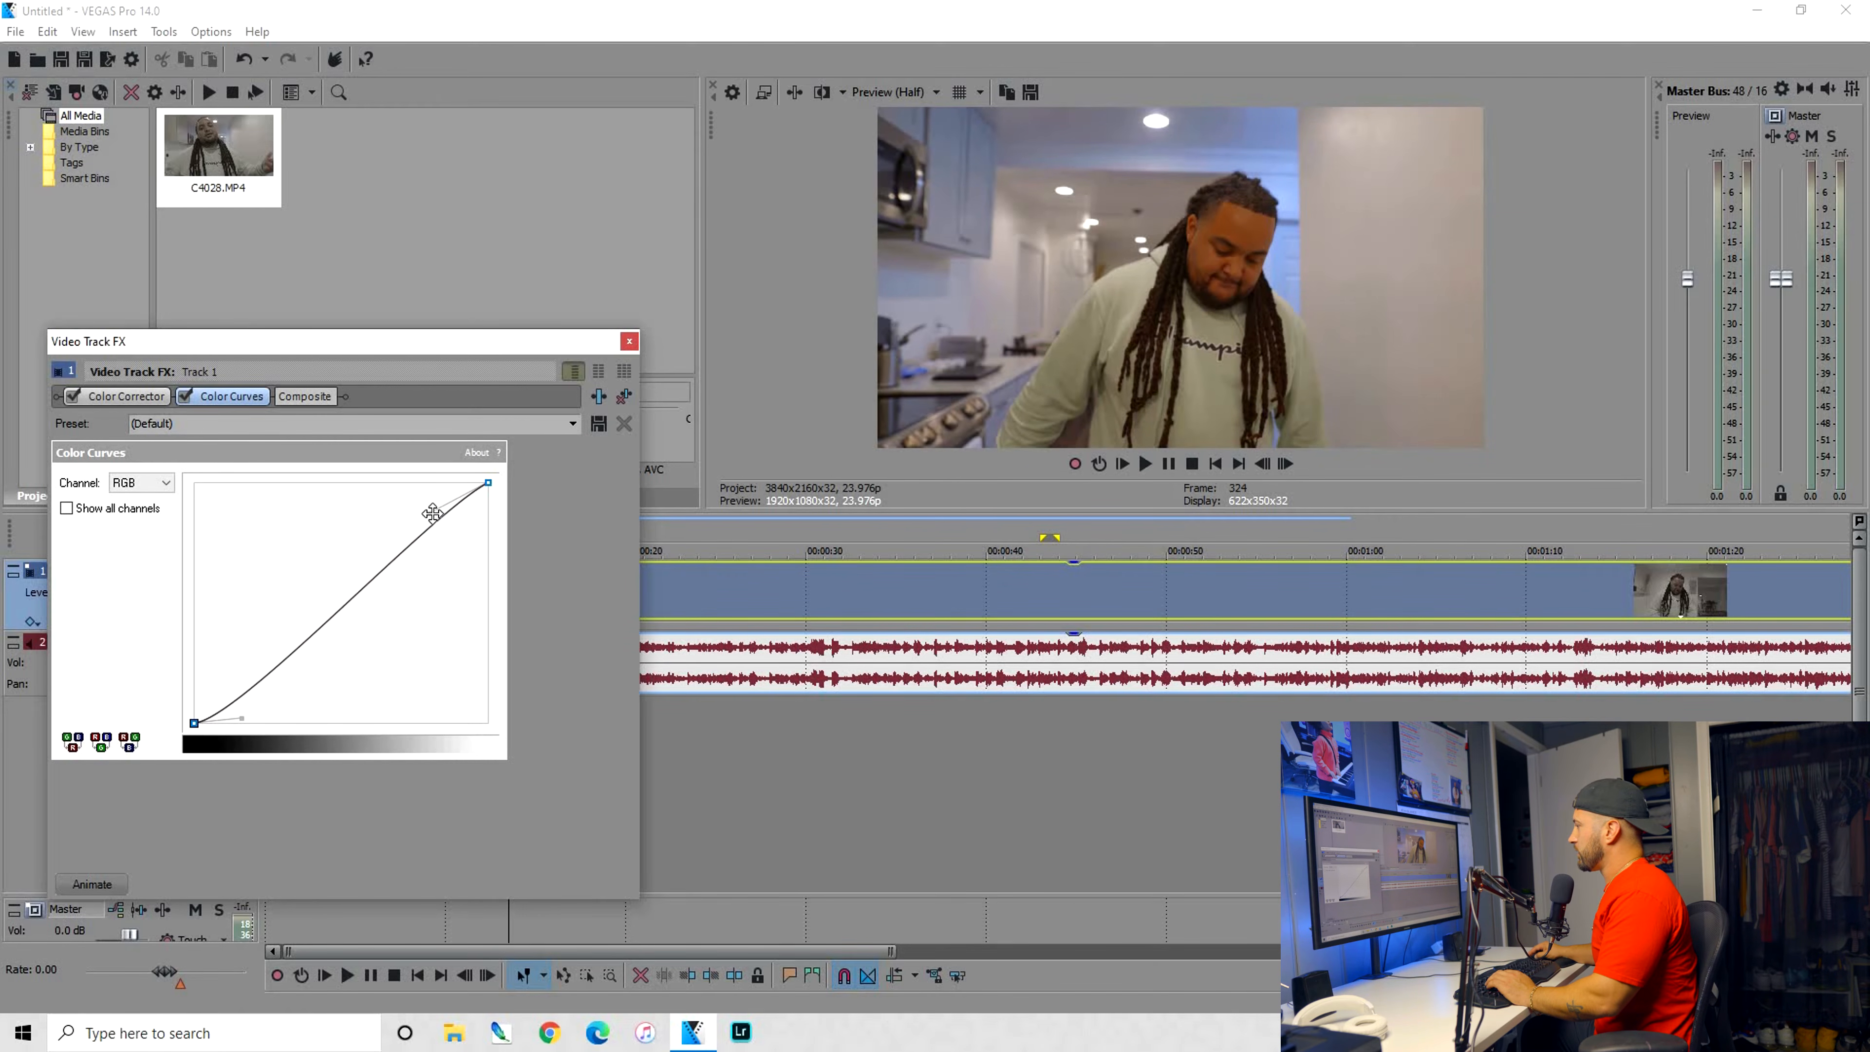
pyautogui.moveTo(439, 523); pyautogui.dragTo(412, 510)
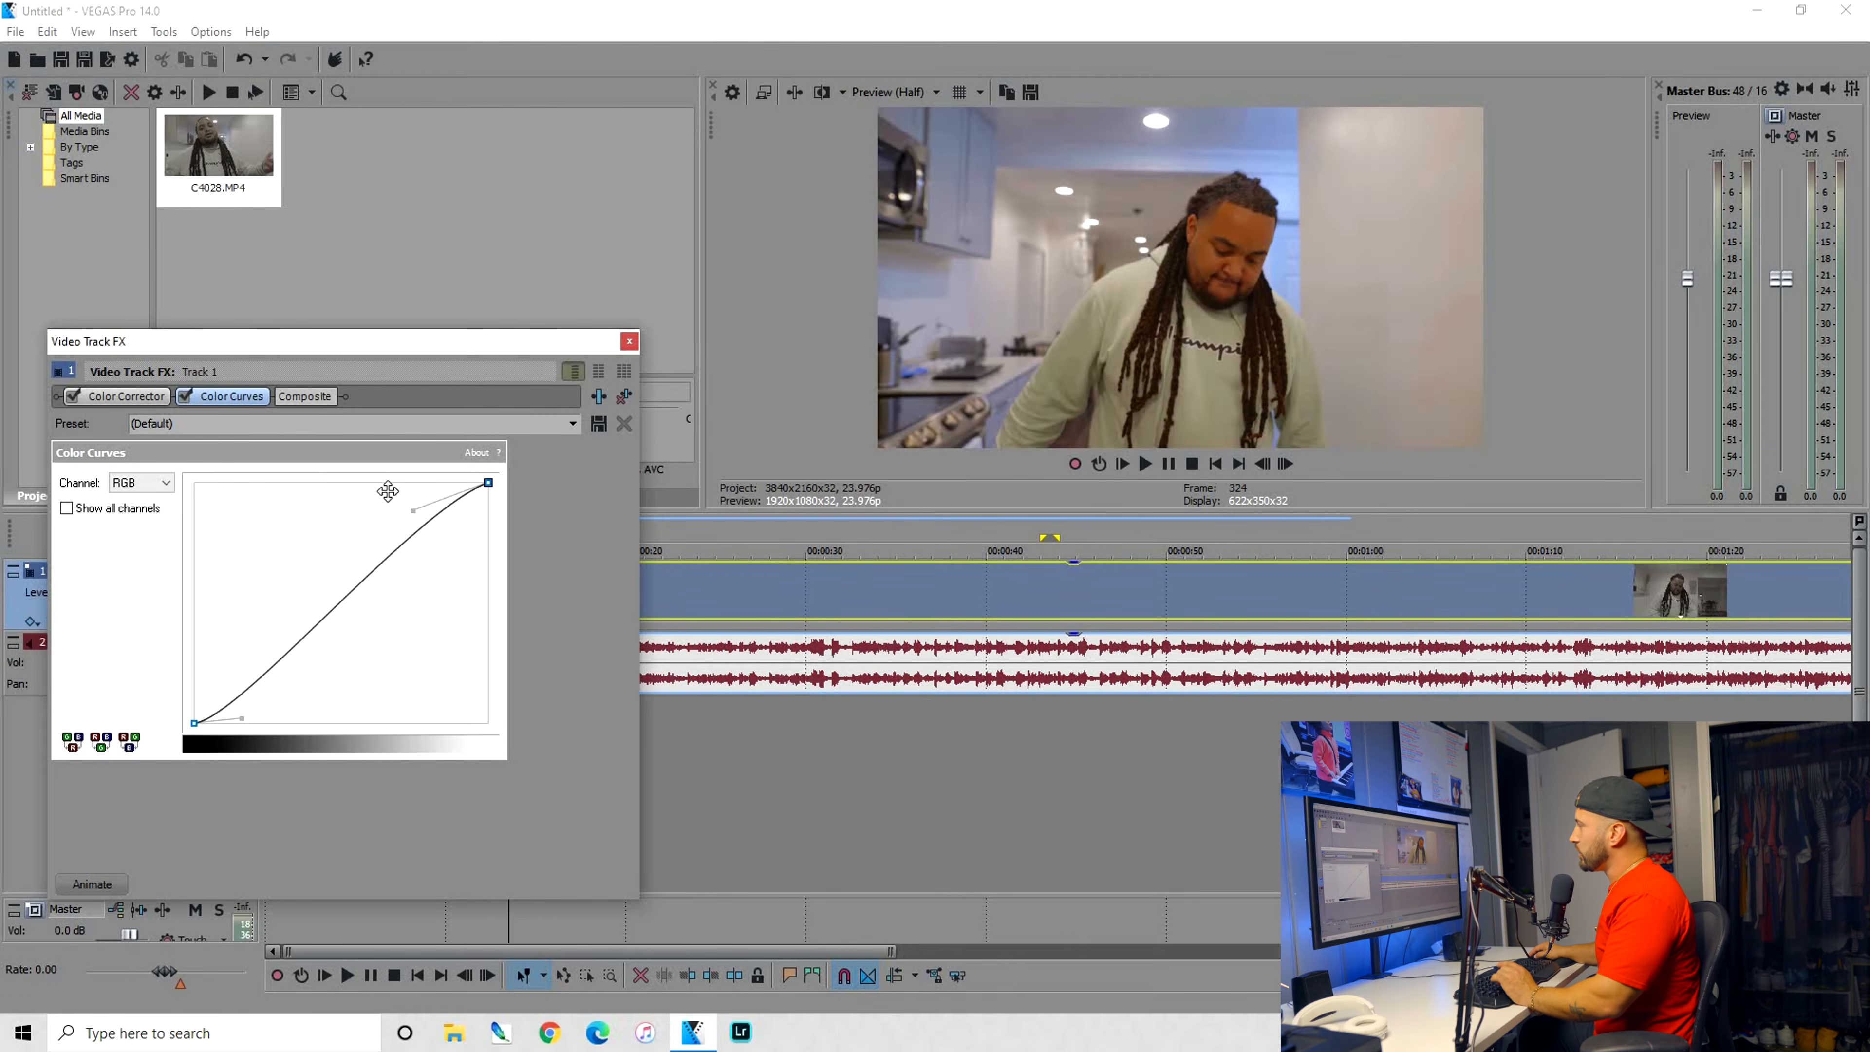
pyautogui.moveTo(413, 510); pyautogui.dragTo(482, 579)
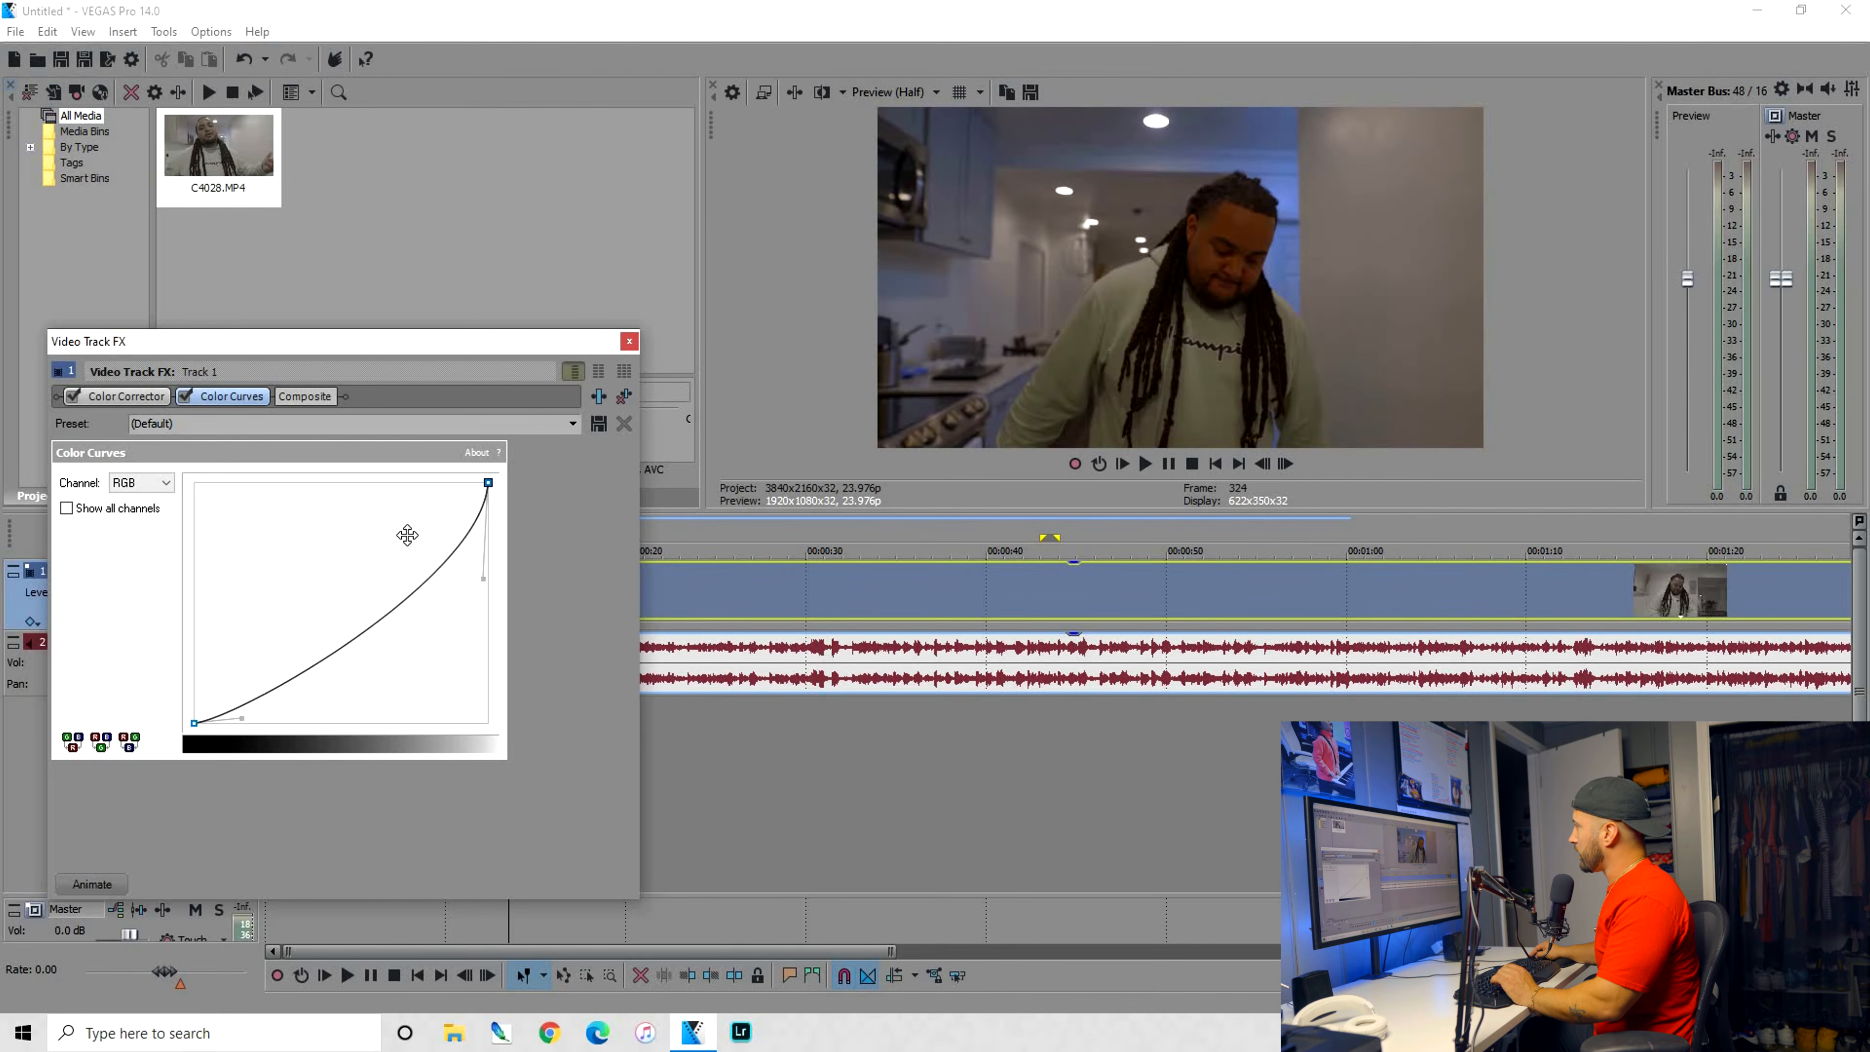
pyautogui.moveTo(365, 486)
pyautogui.mouseDown()
pyautogui.moveTo(388, 517)
pyautogui.moveTo(379, 503)
pyautogui.mouseUp()
# Soften both ends of the RGB curve, comparing the picture with Color Curves switched off and on
pyautogui.click(186, 399)
pyautogui.click(186, 398)
pyautogui.click(186, 399)
pyautogui.click(186, 398)
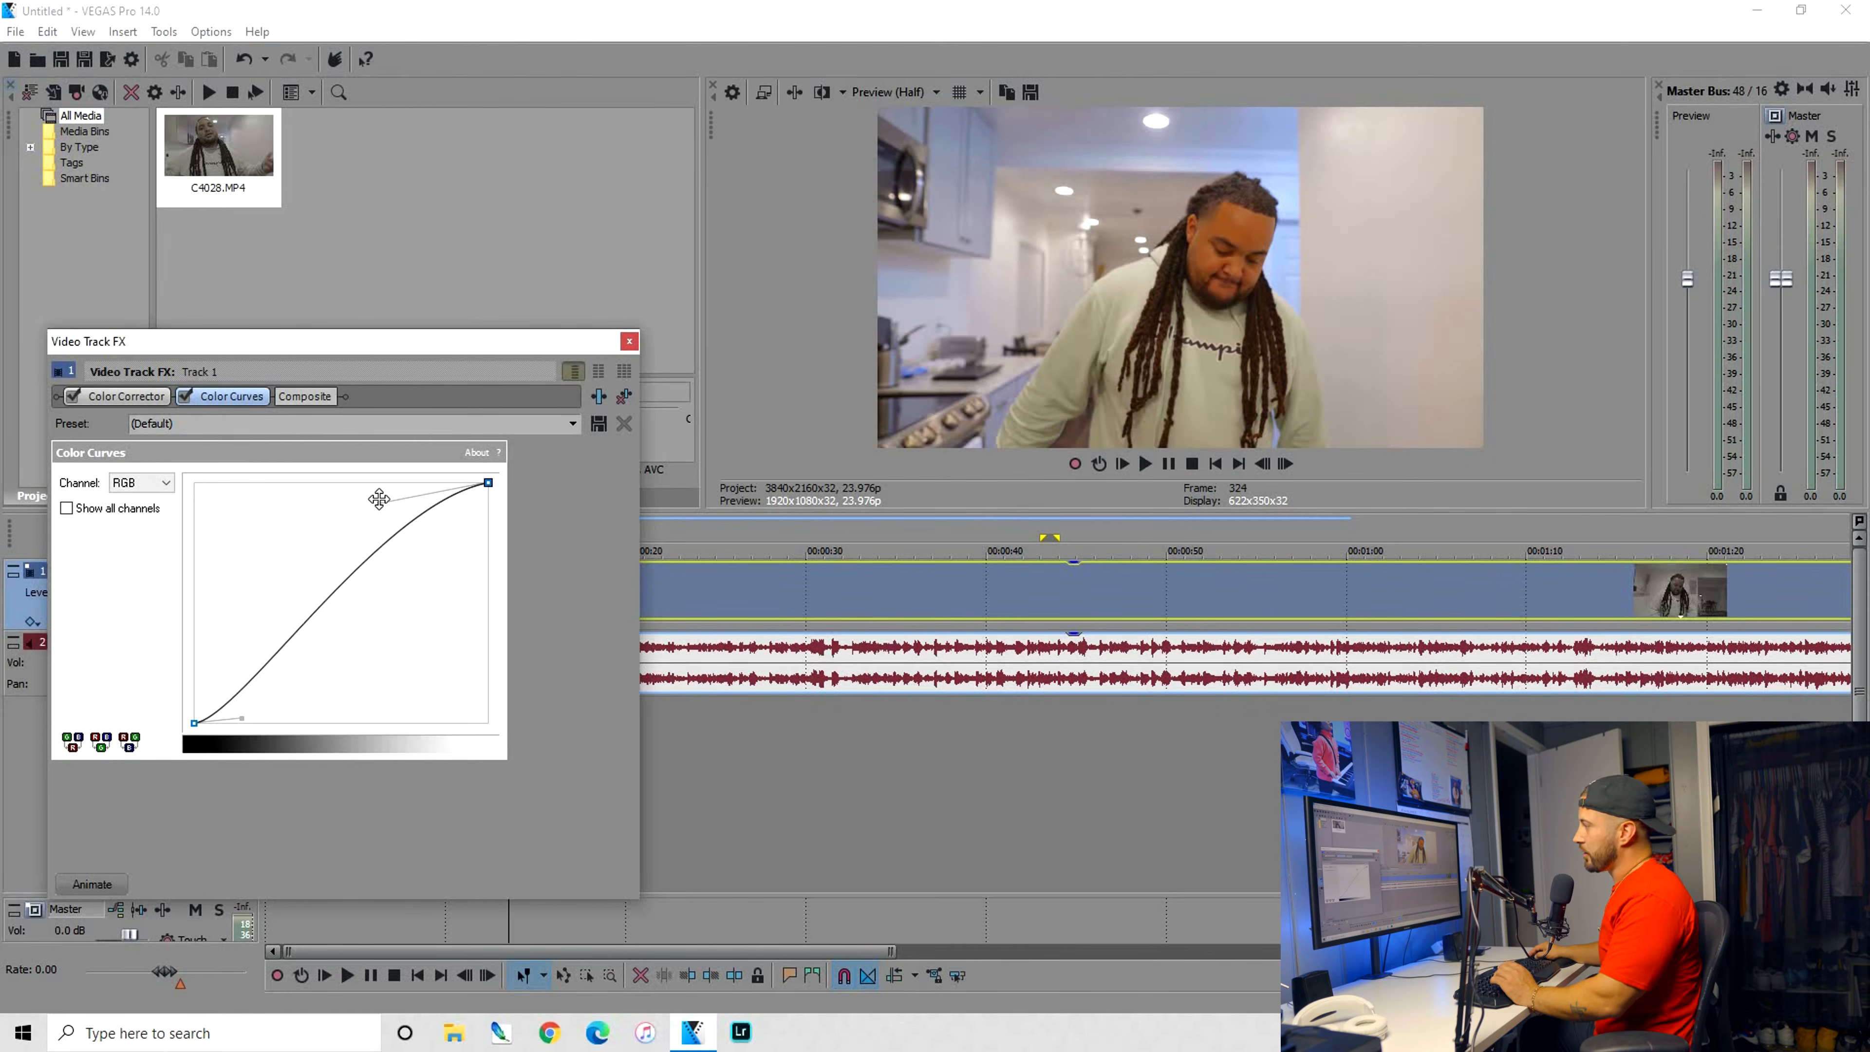
pyautogui.moveTo(379, 502); pyautogui.dragTo(395, 509)
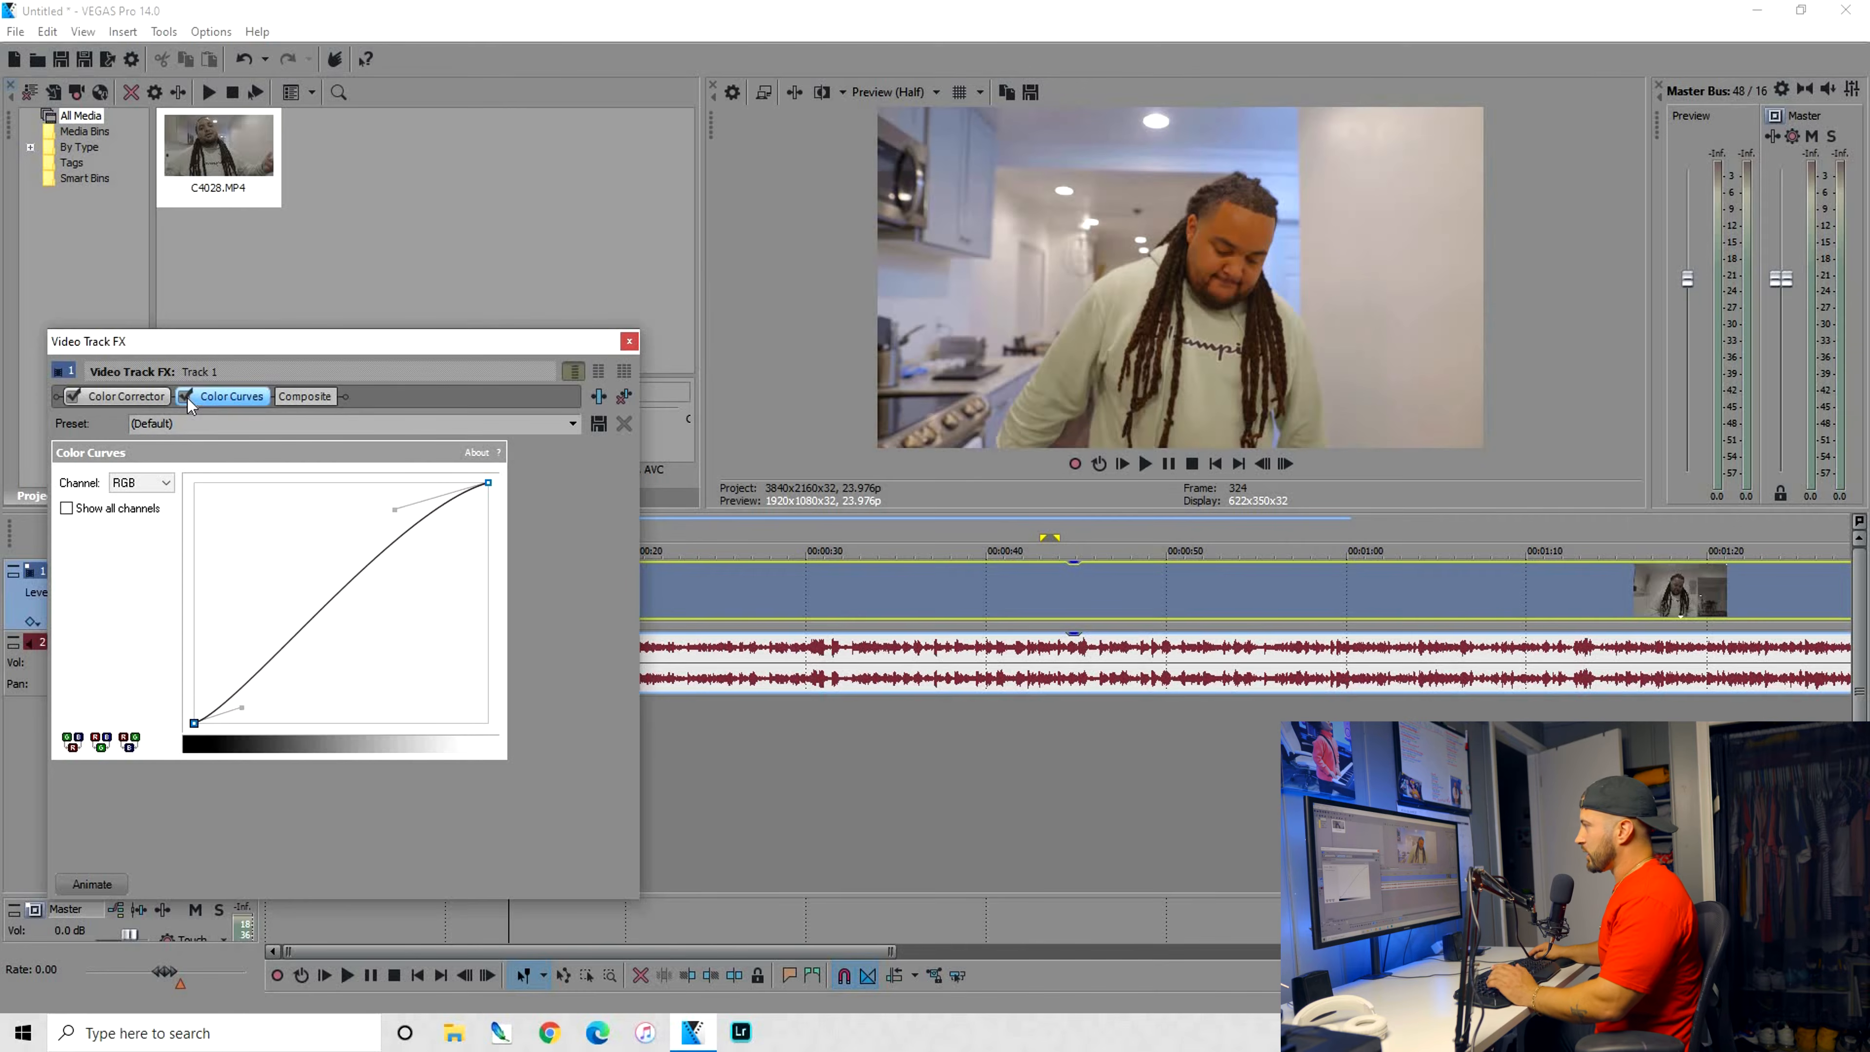
pyautogui.click(186, 398)
pyautogui.click(186, 398)
pyautogui.click(186, 398)
pyautogui.click(186, 398)
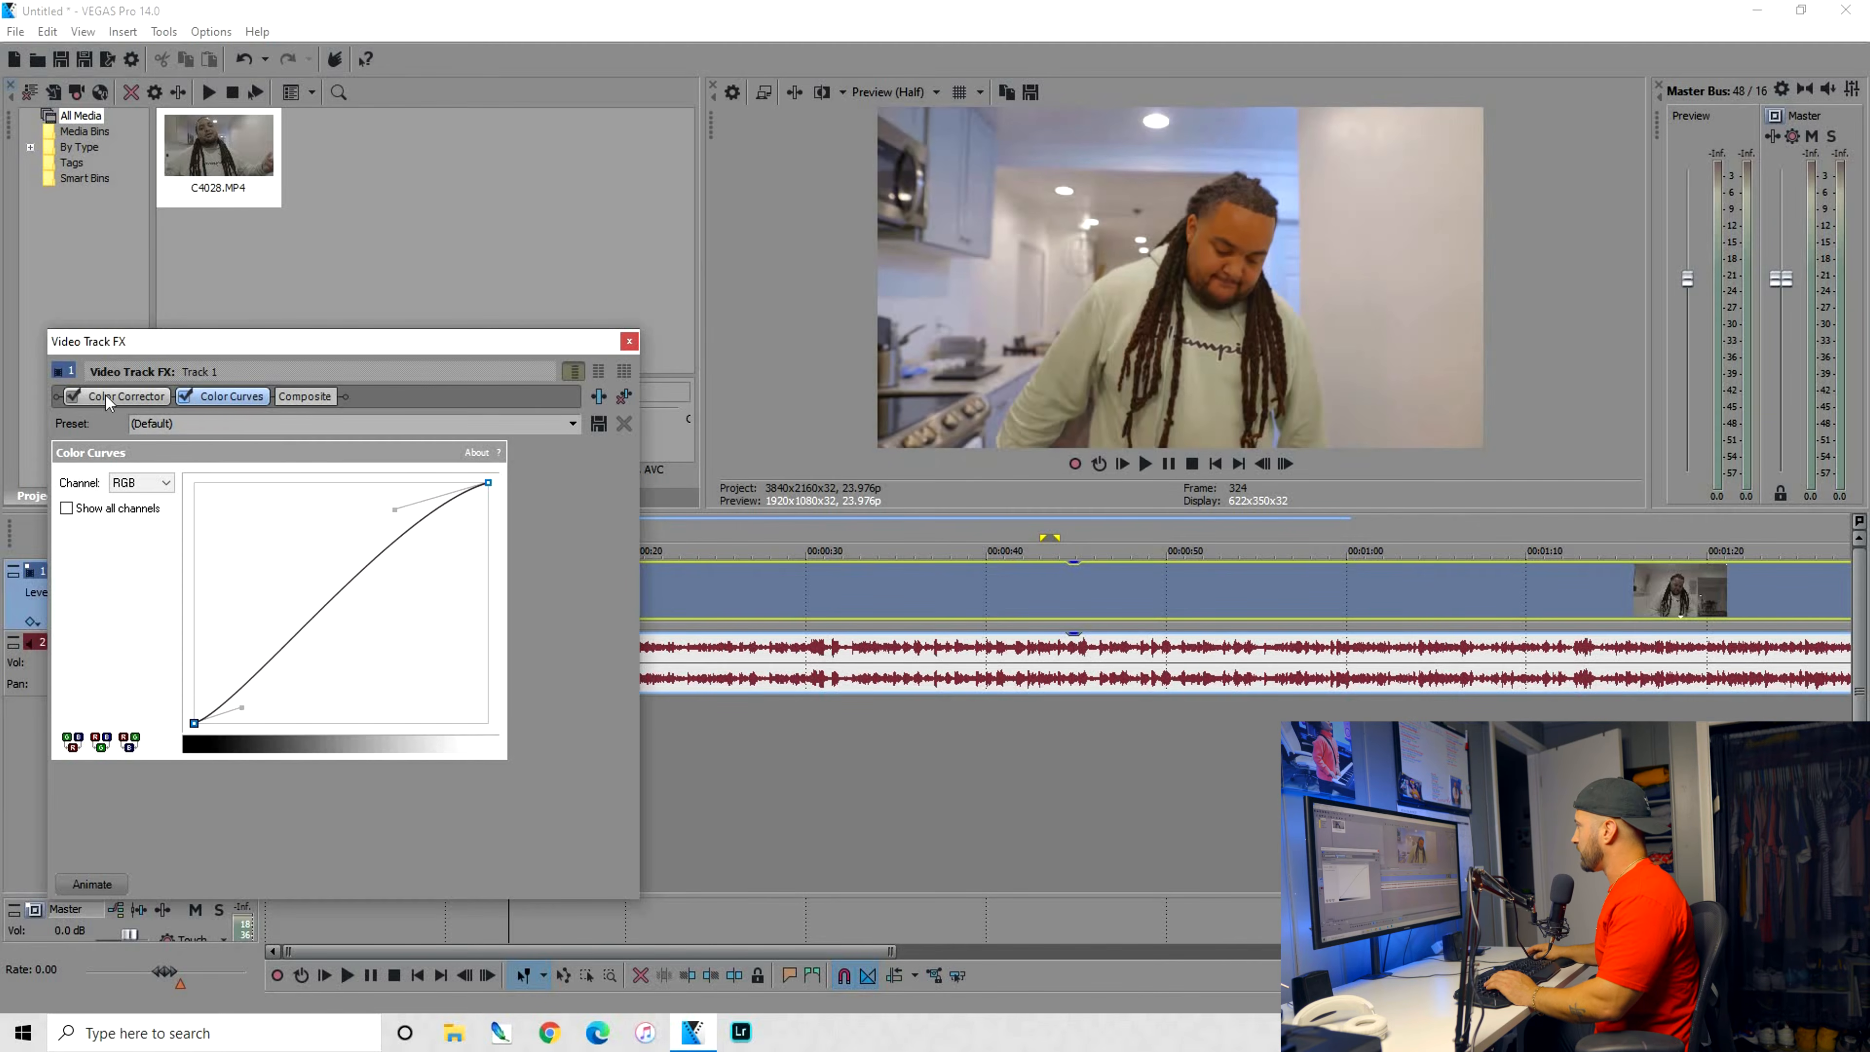
# Shift the Color Corrector's wheels to about 304.99, 0.1163 for Low, 131.19, 0.1265 for Mid and 270.0, 0.1746 for High
pyautogui.click(125, 395)
pyautogui.moveTo(309, 597); pyautogui.dragTo(312, 602)
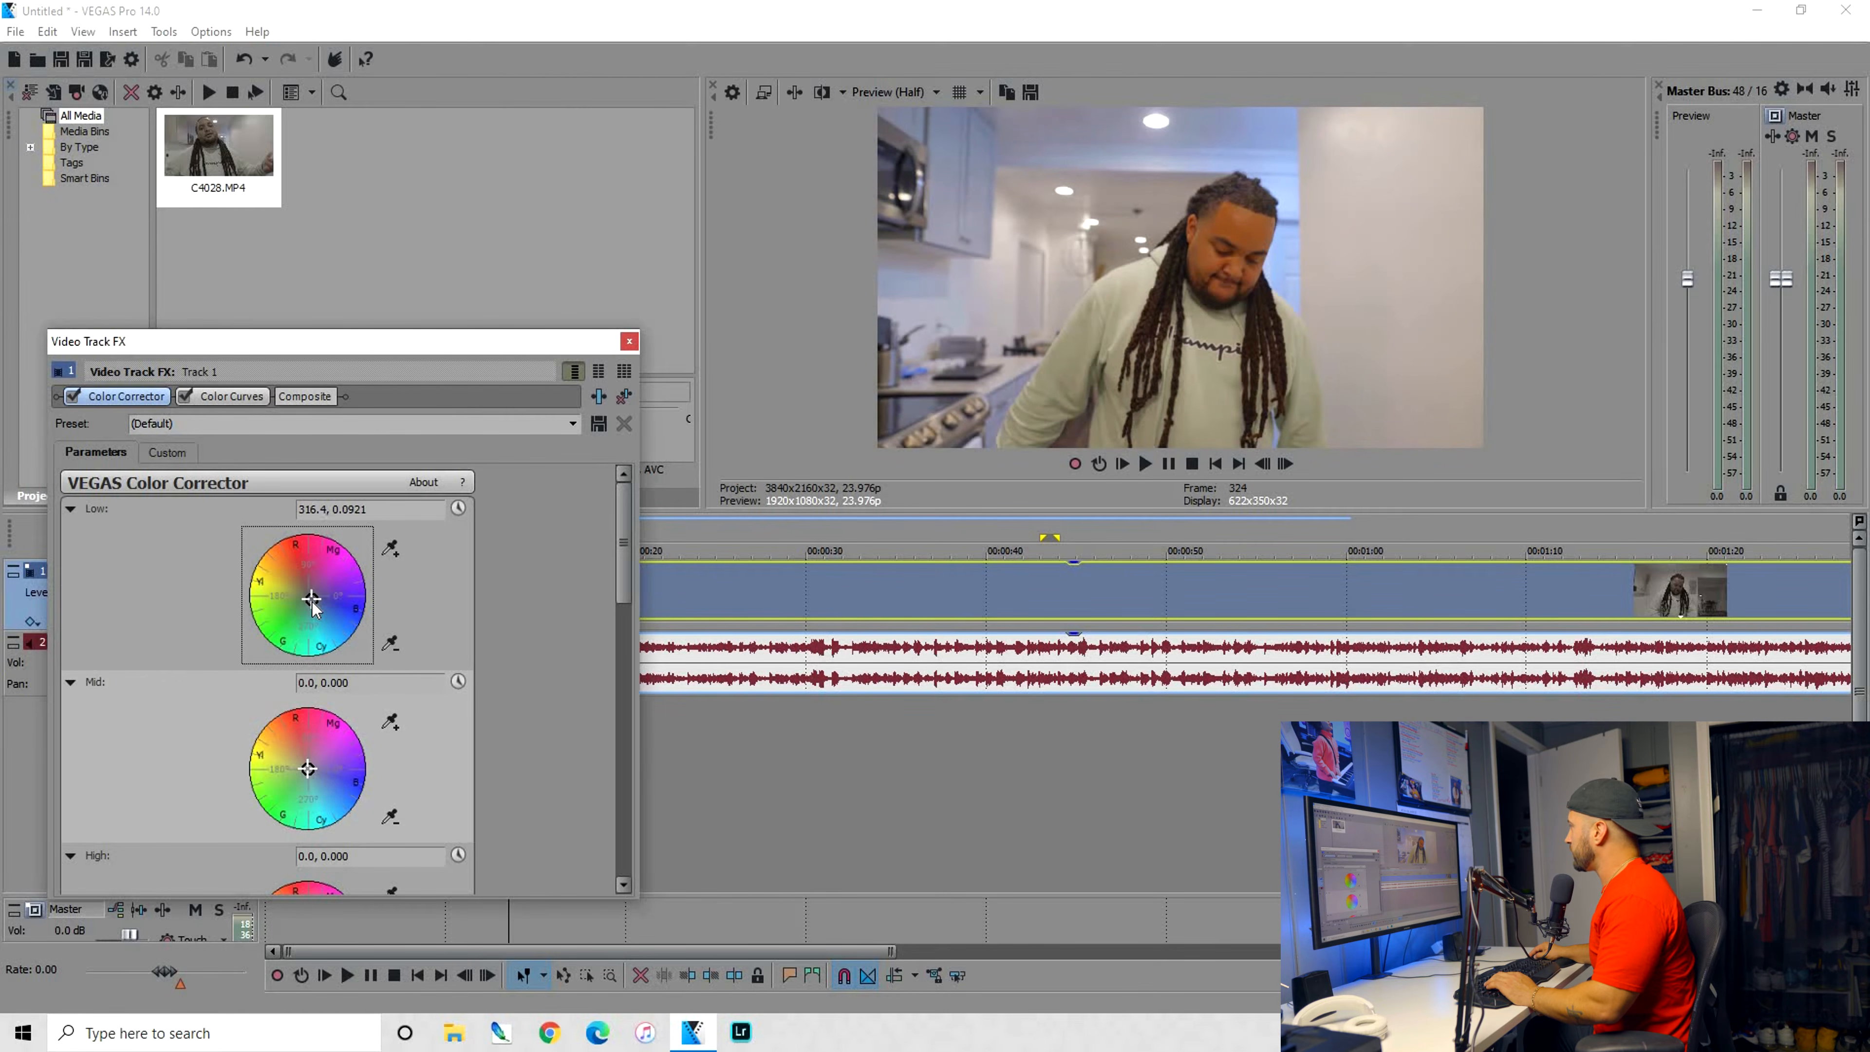
pyautogui.click(308, 768)
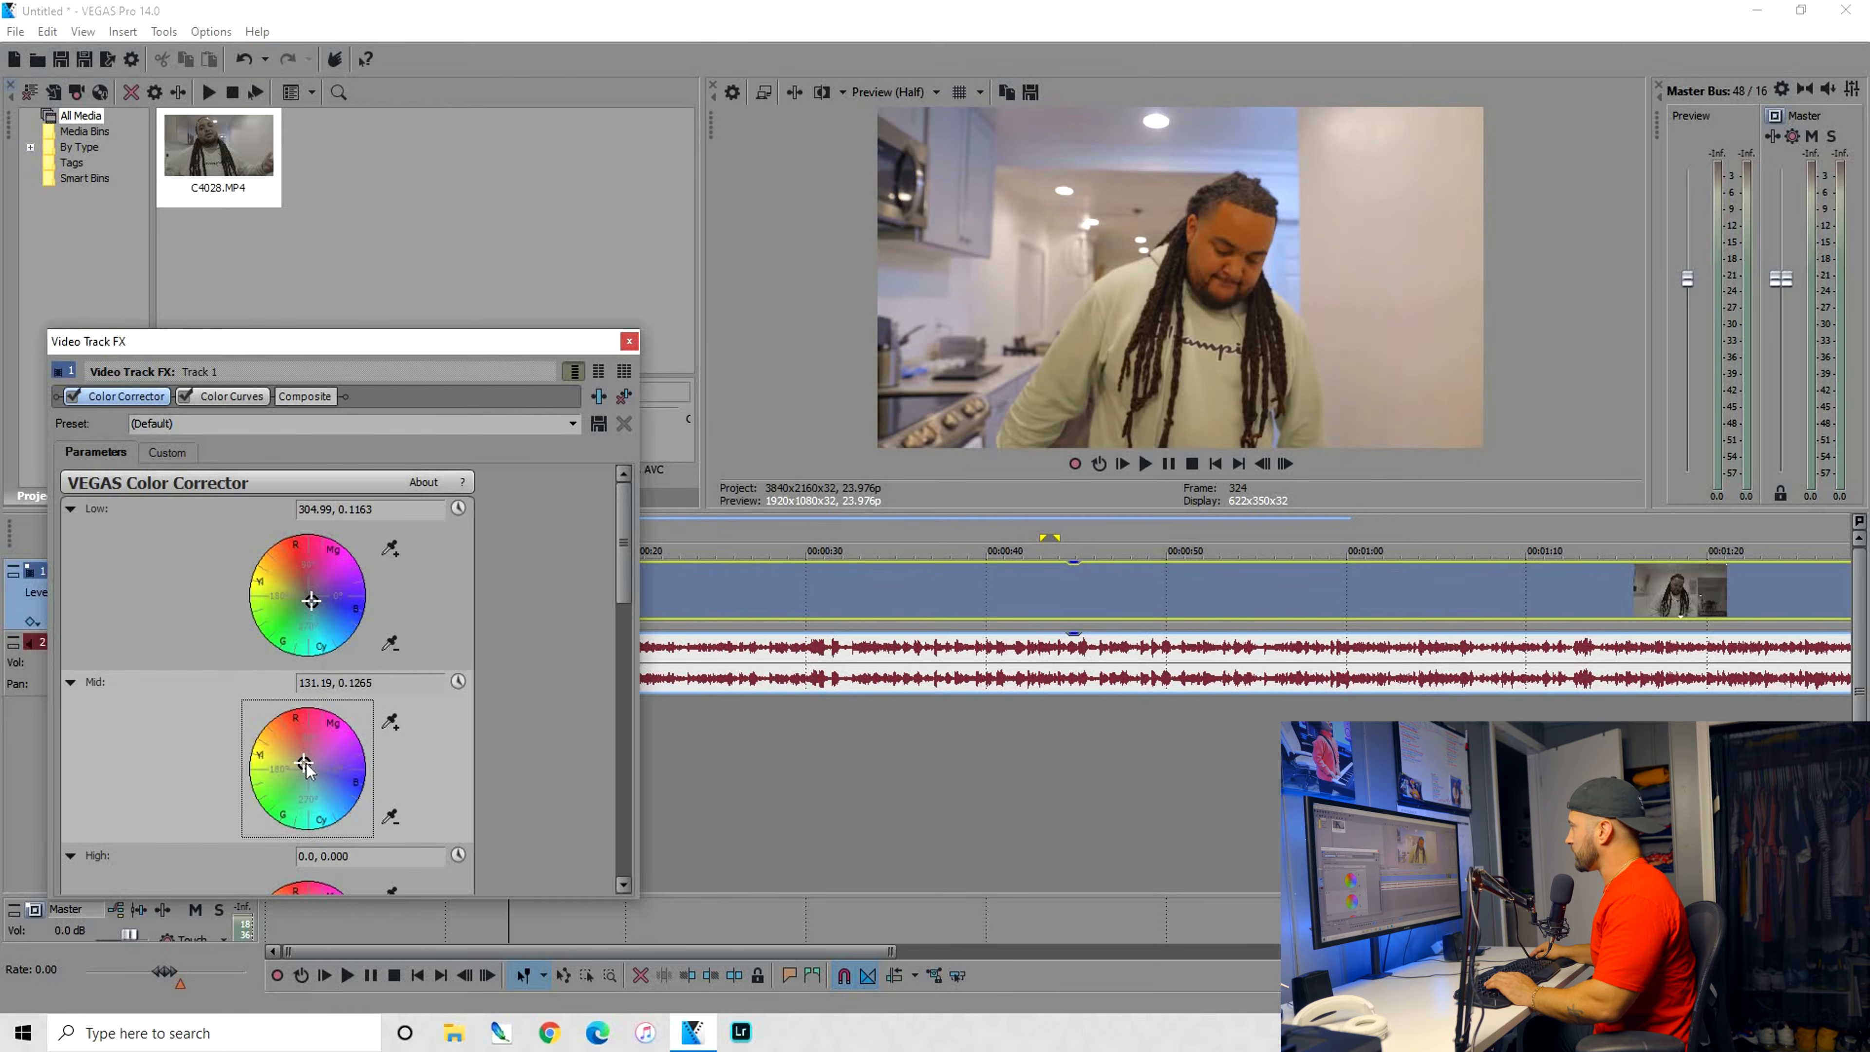
pyautogui.scroll(-3, 306, 766)
pyautogui.click(311, 712)
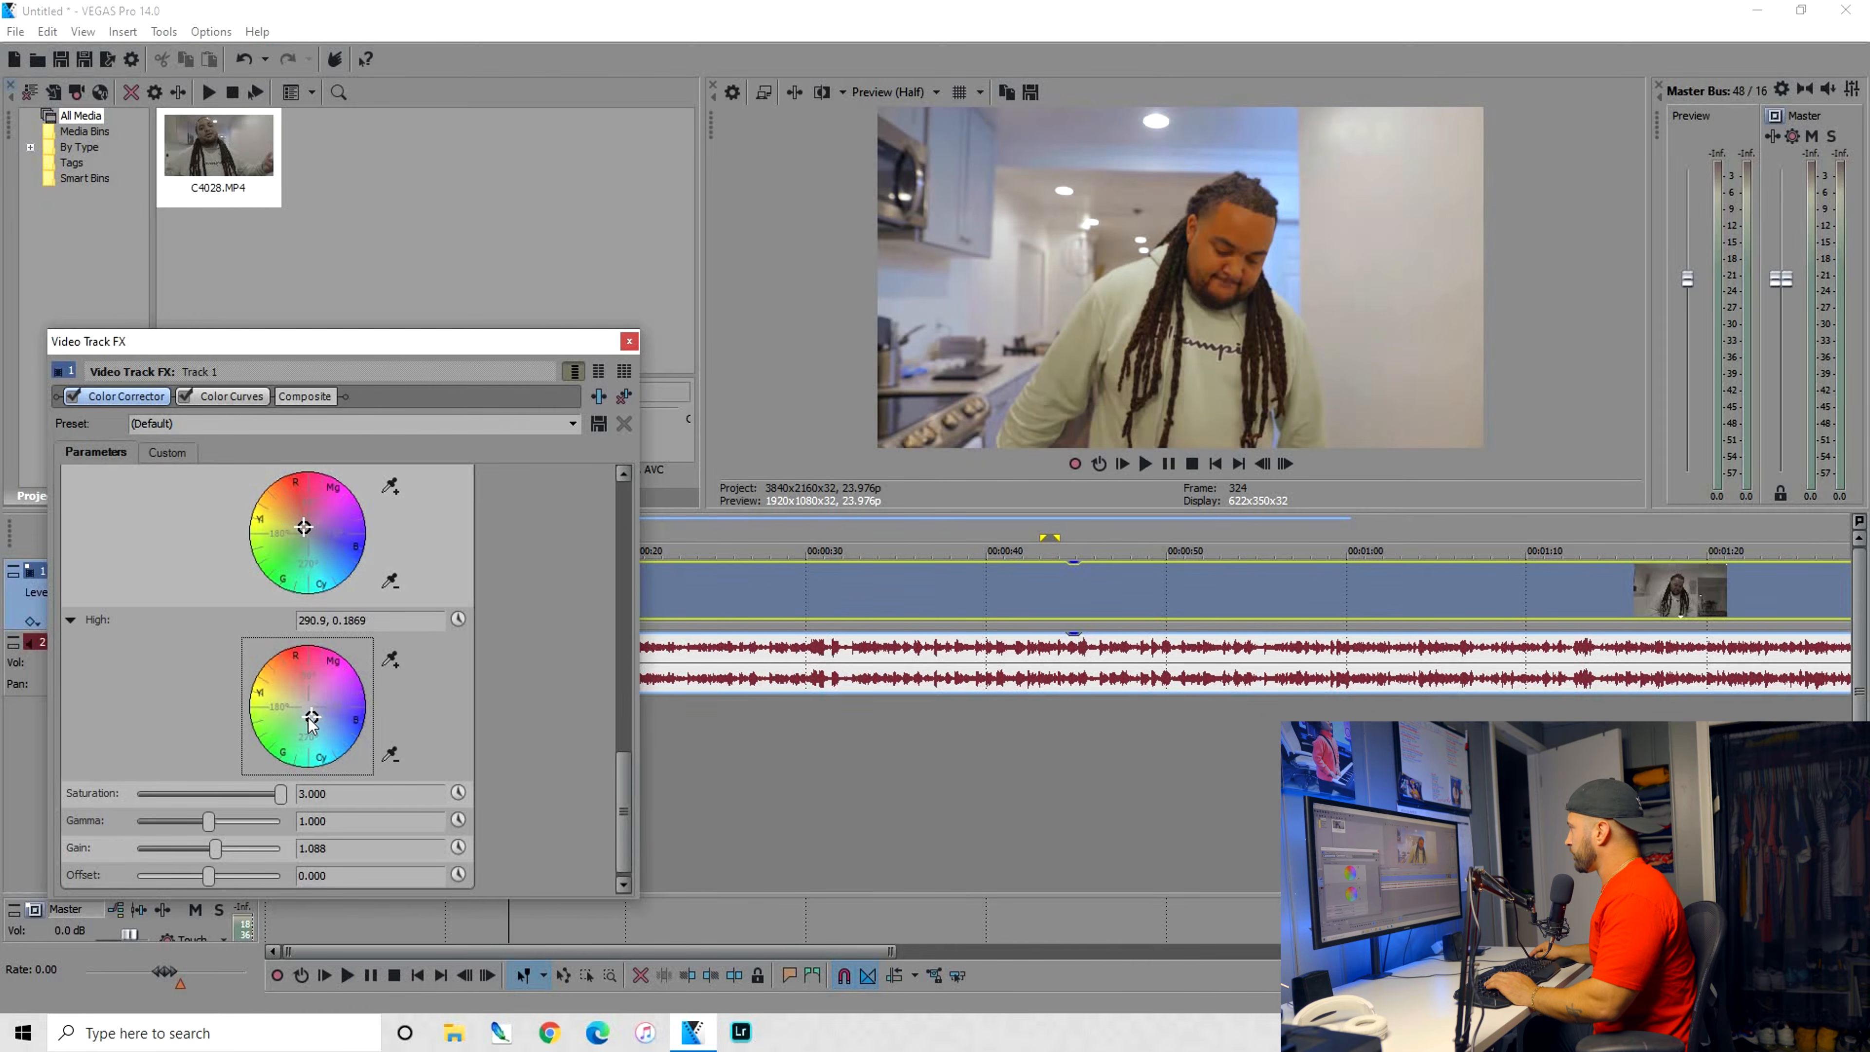
# Compare the picture with the Color Corrector switched off and on
pyautogui.click(74, 396)
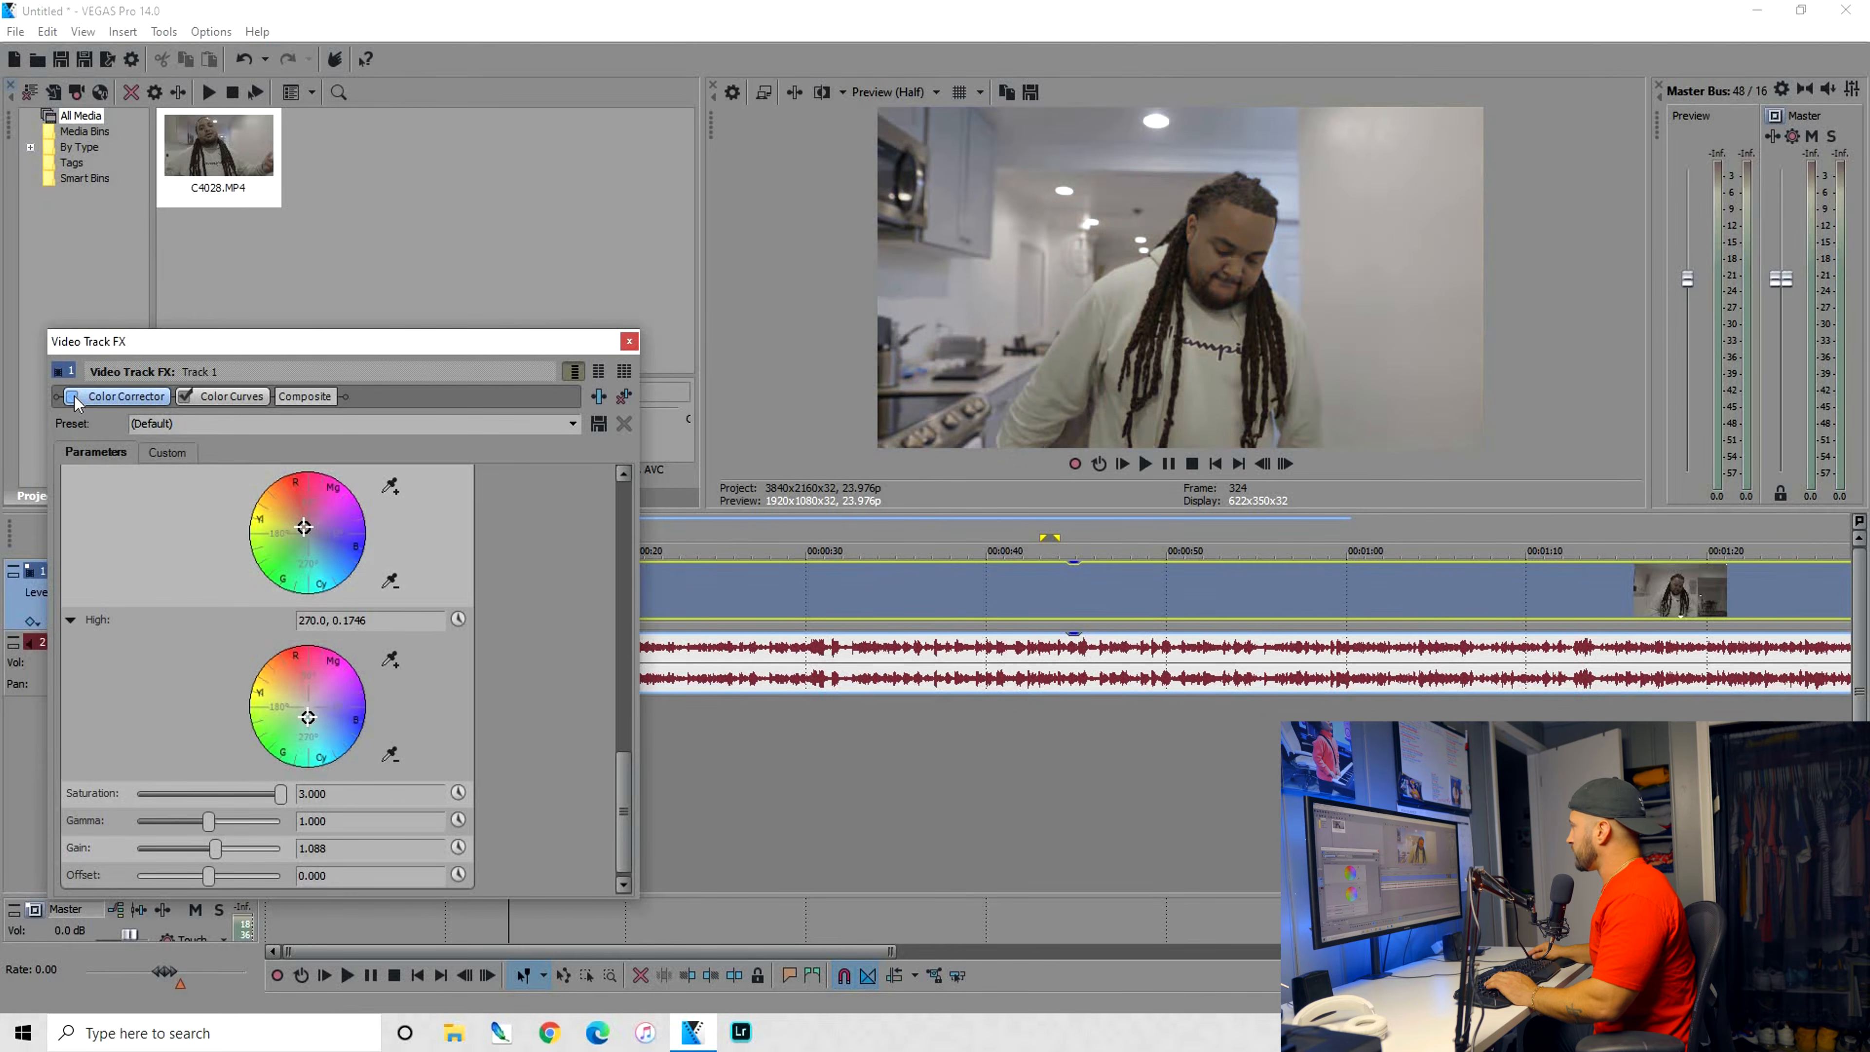
pyautogui.click(74, 397)
pyautogui.click(74, 396)
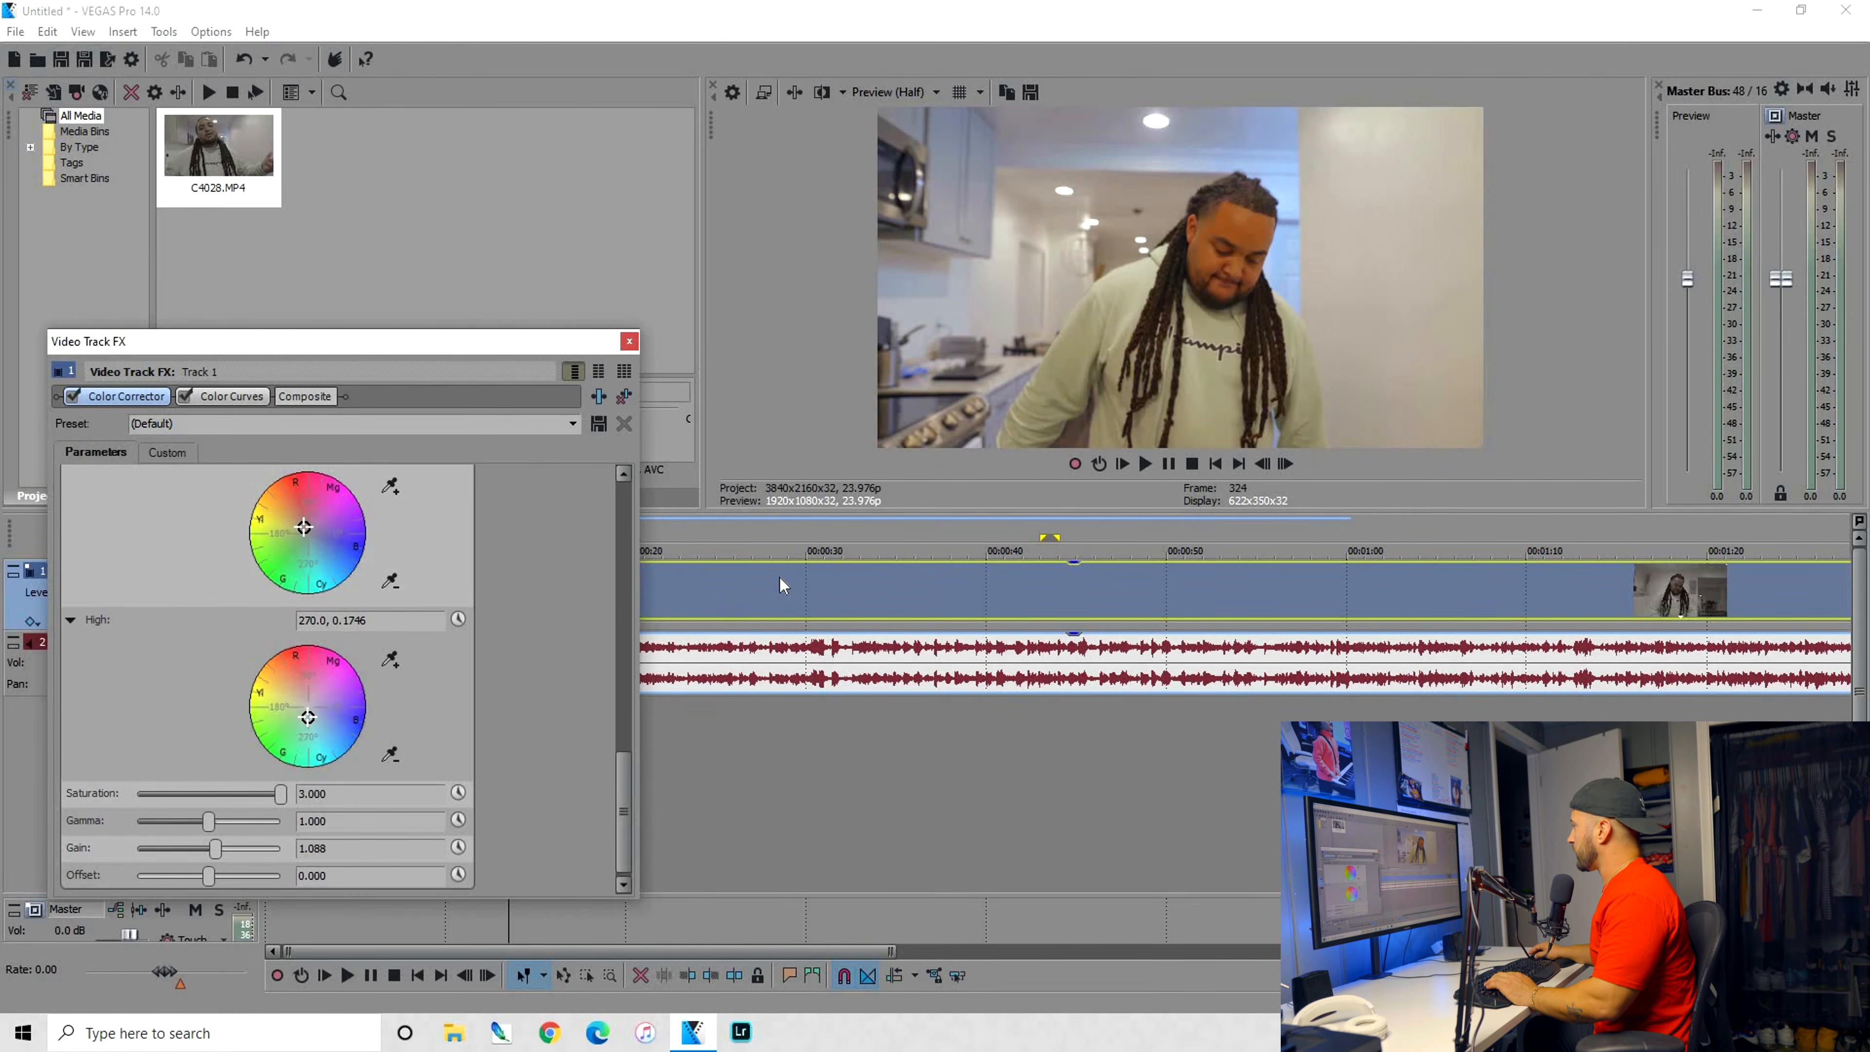
# Close the track effects, play the graded clip from about 33 seconds and check it with the split-screen preview
pyautogui.click(777, 582)
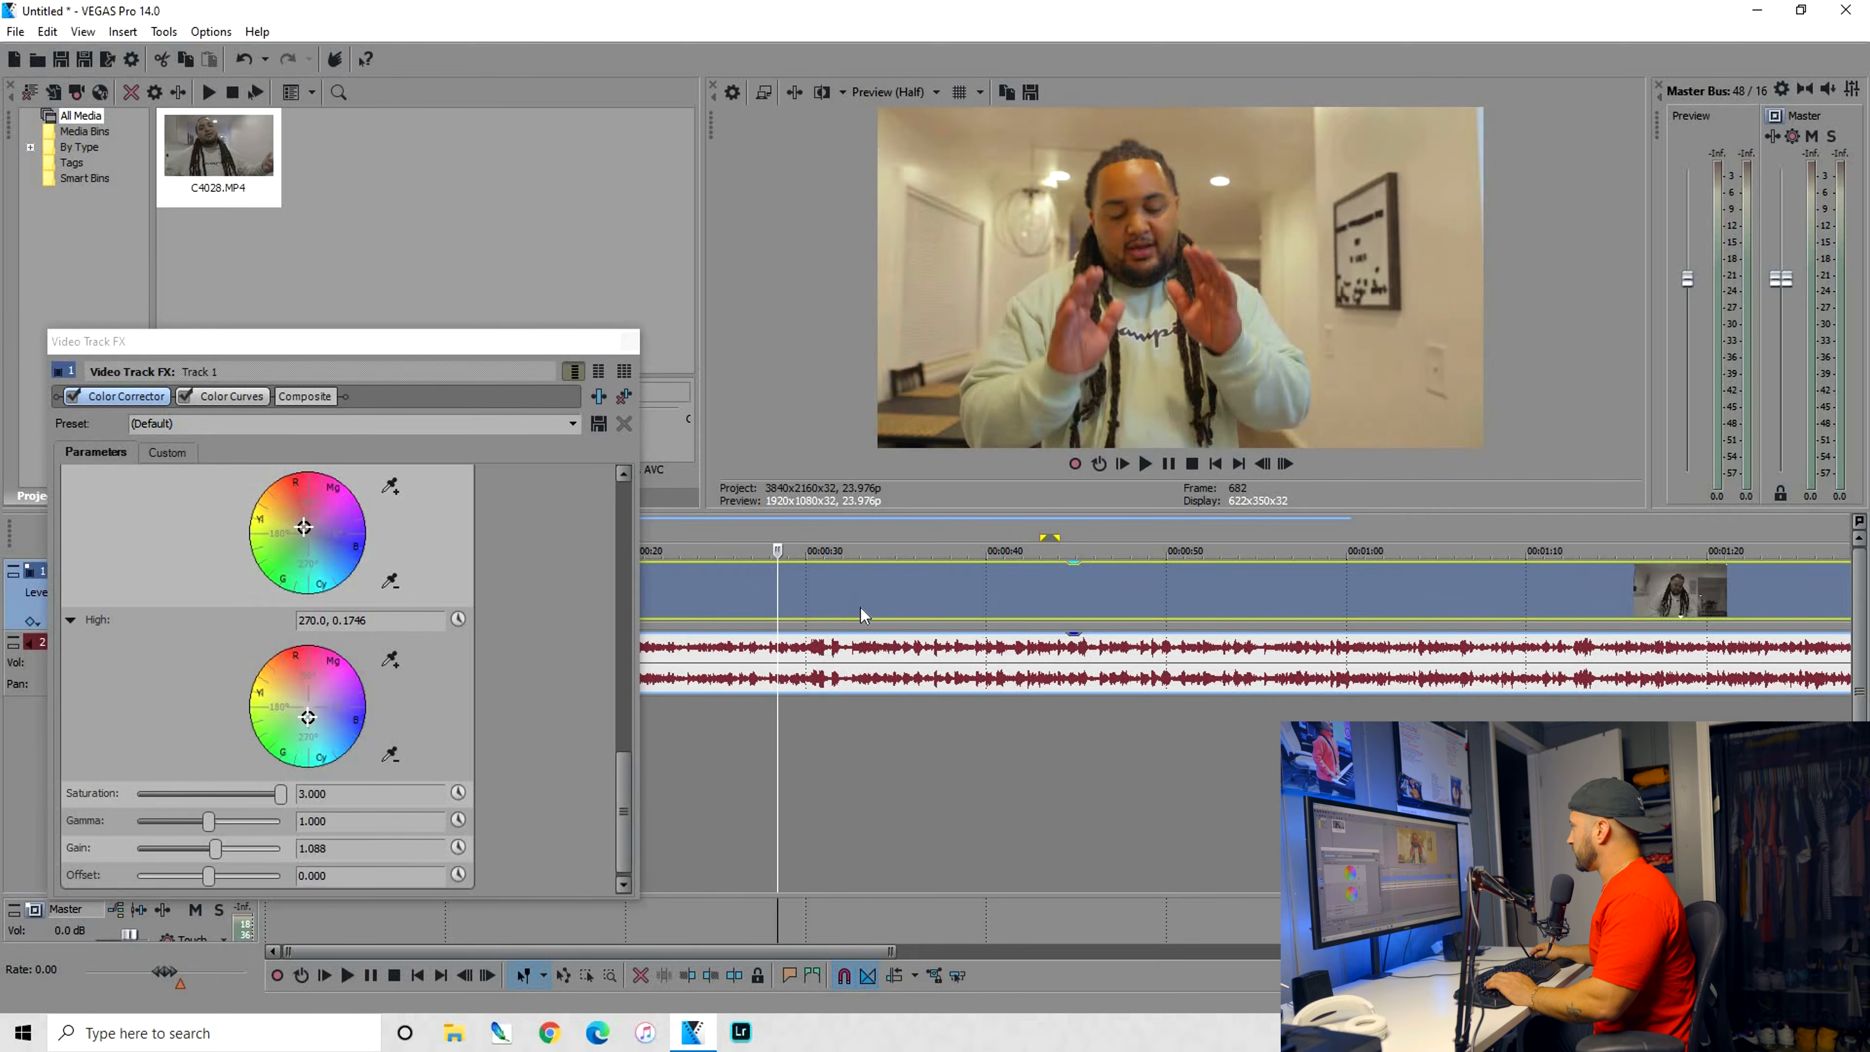
pyautogui.click(854, 589)
pyautogui.click(629, 341)
pyautogui.press('space')
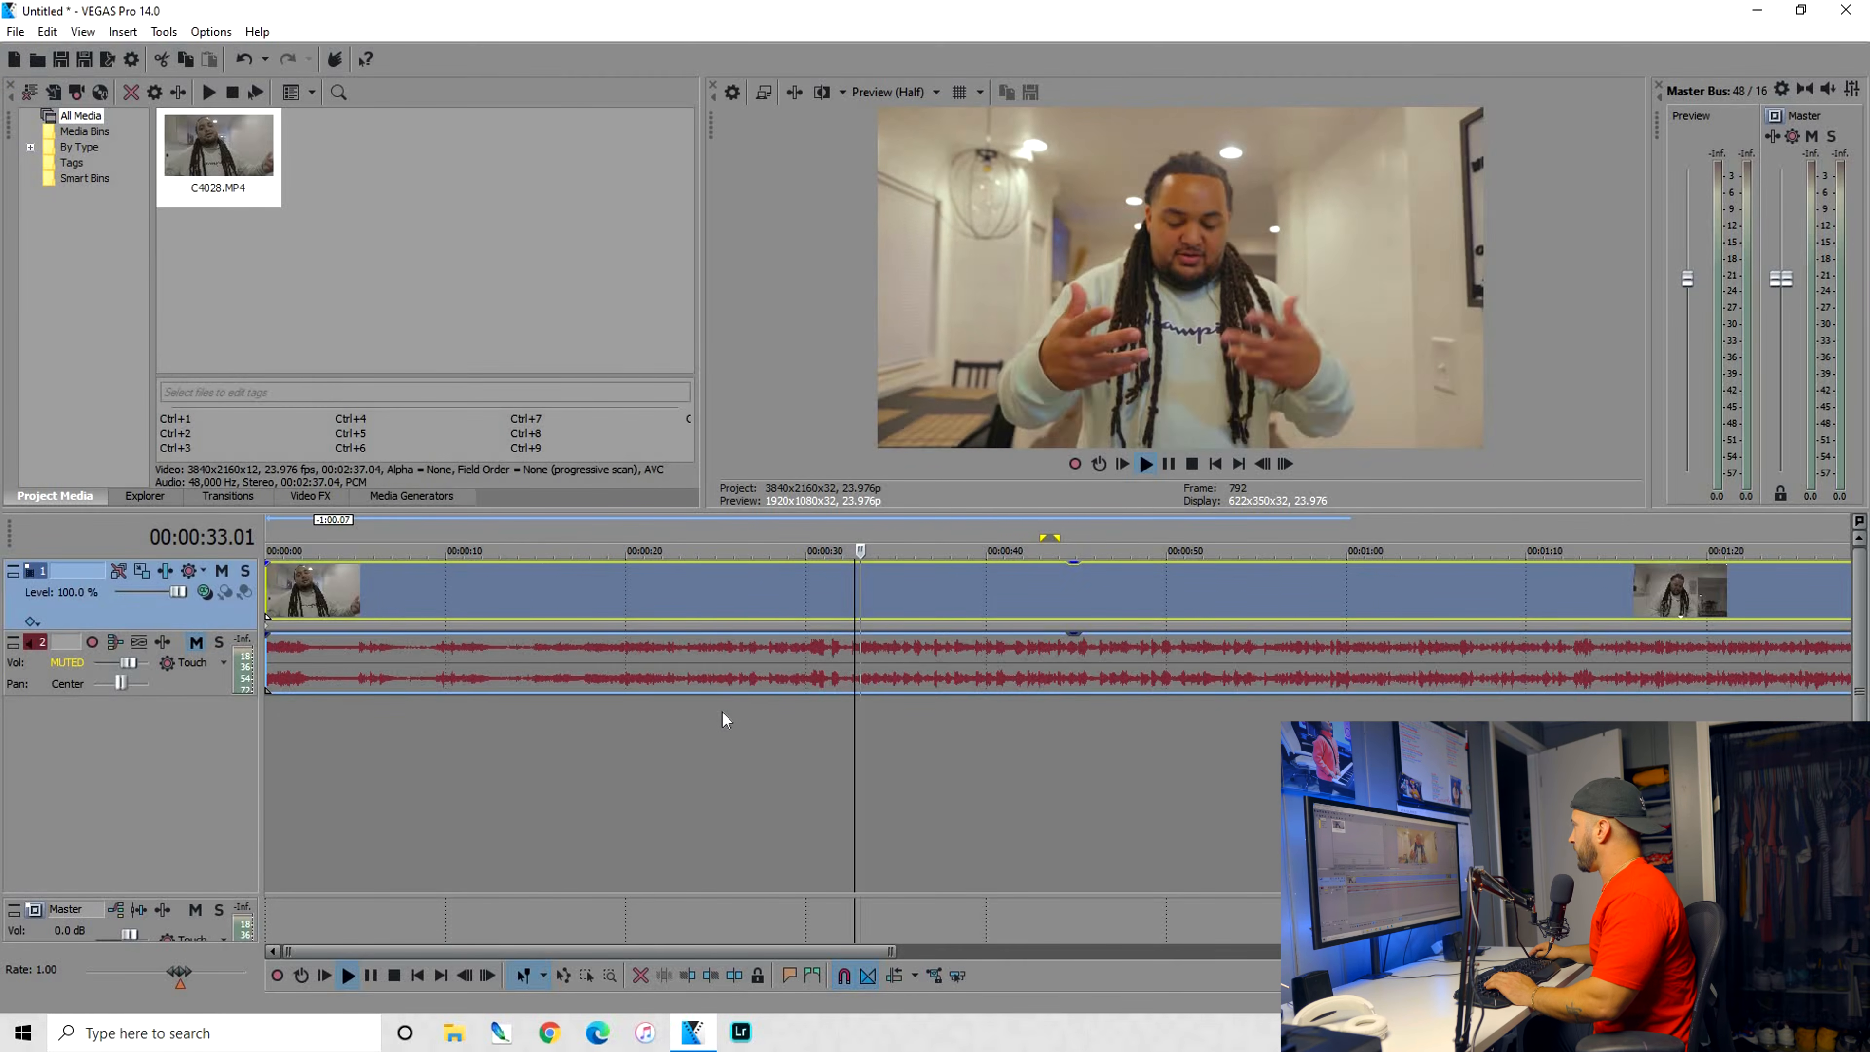
pyautogui.scroll(-2, 772, 707)
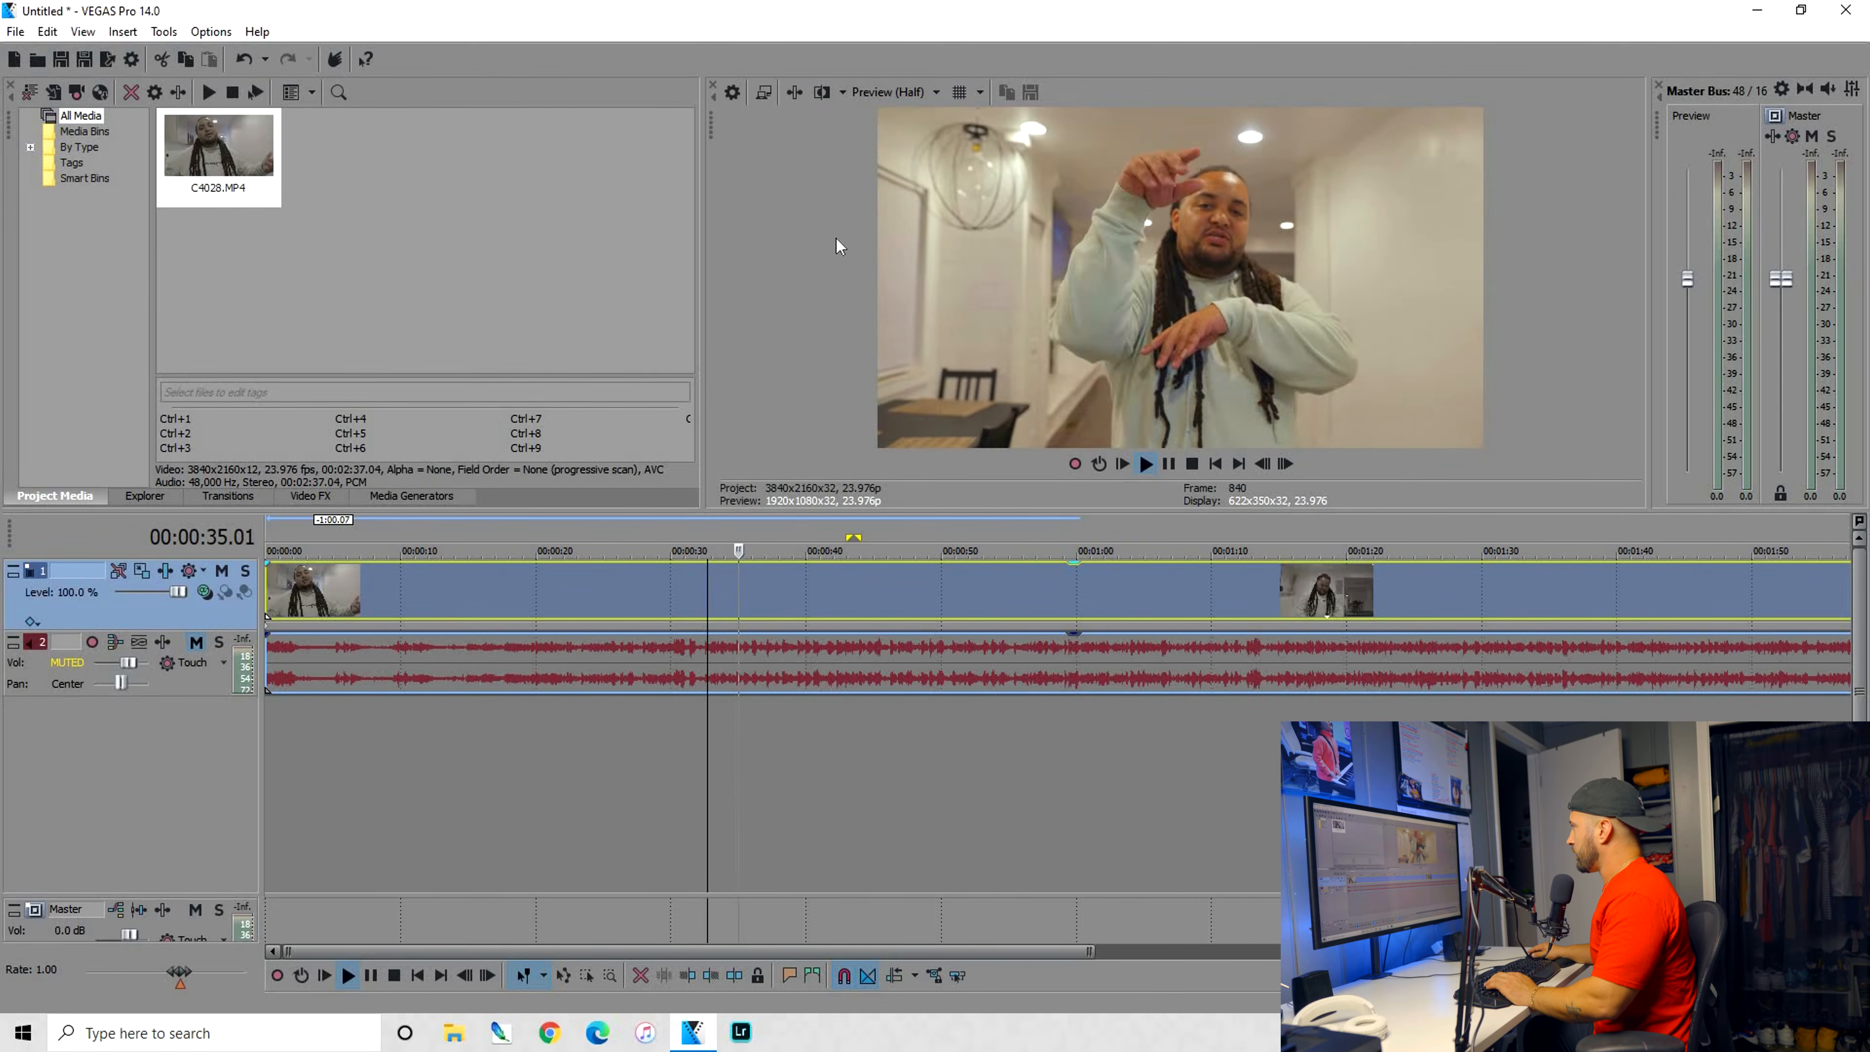
pyautogui.click(821, 93)
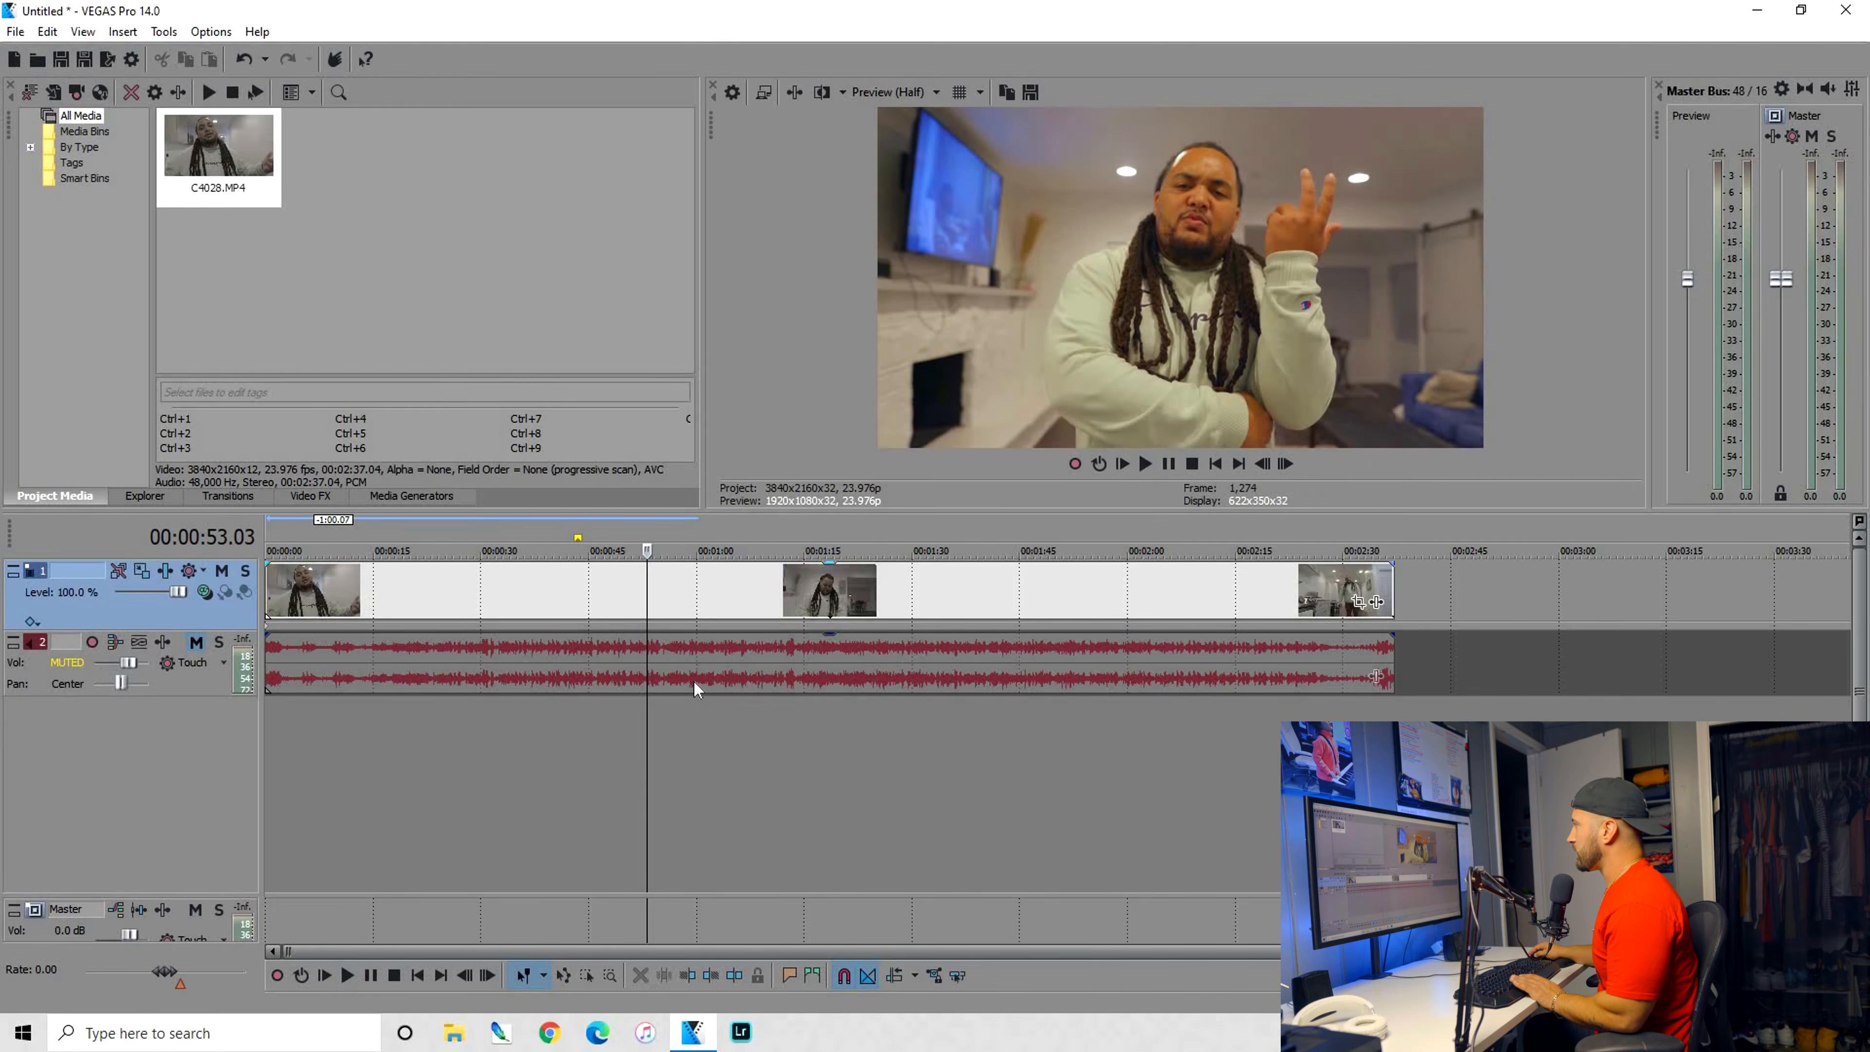
# Reopen track 1's effects and readjust the Color Corrector's gain
pyautogui.click(171, 572)
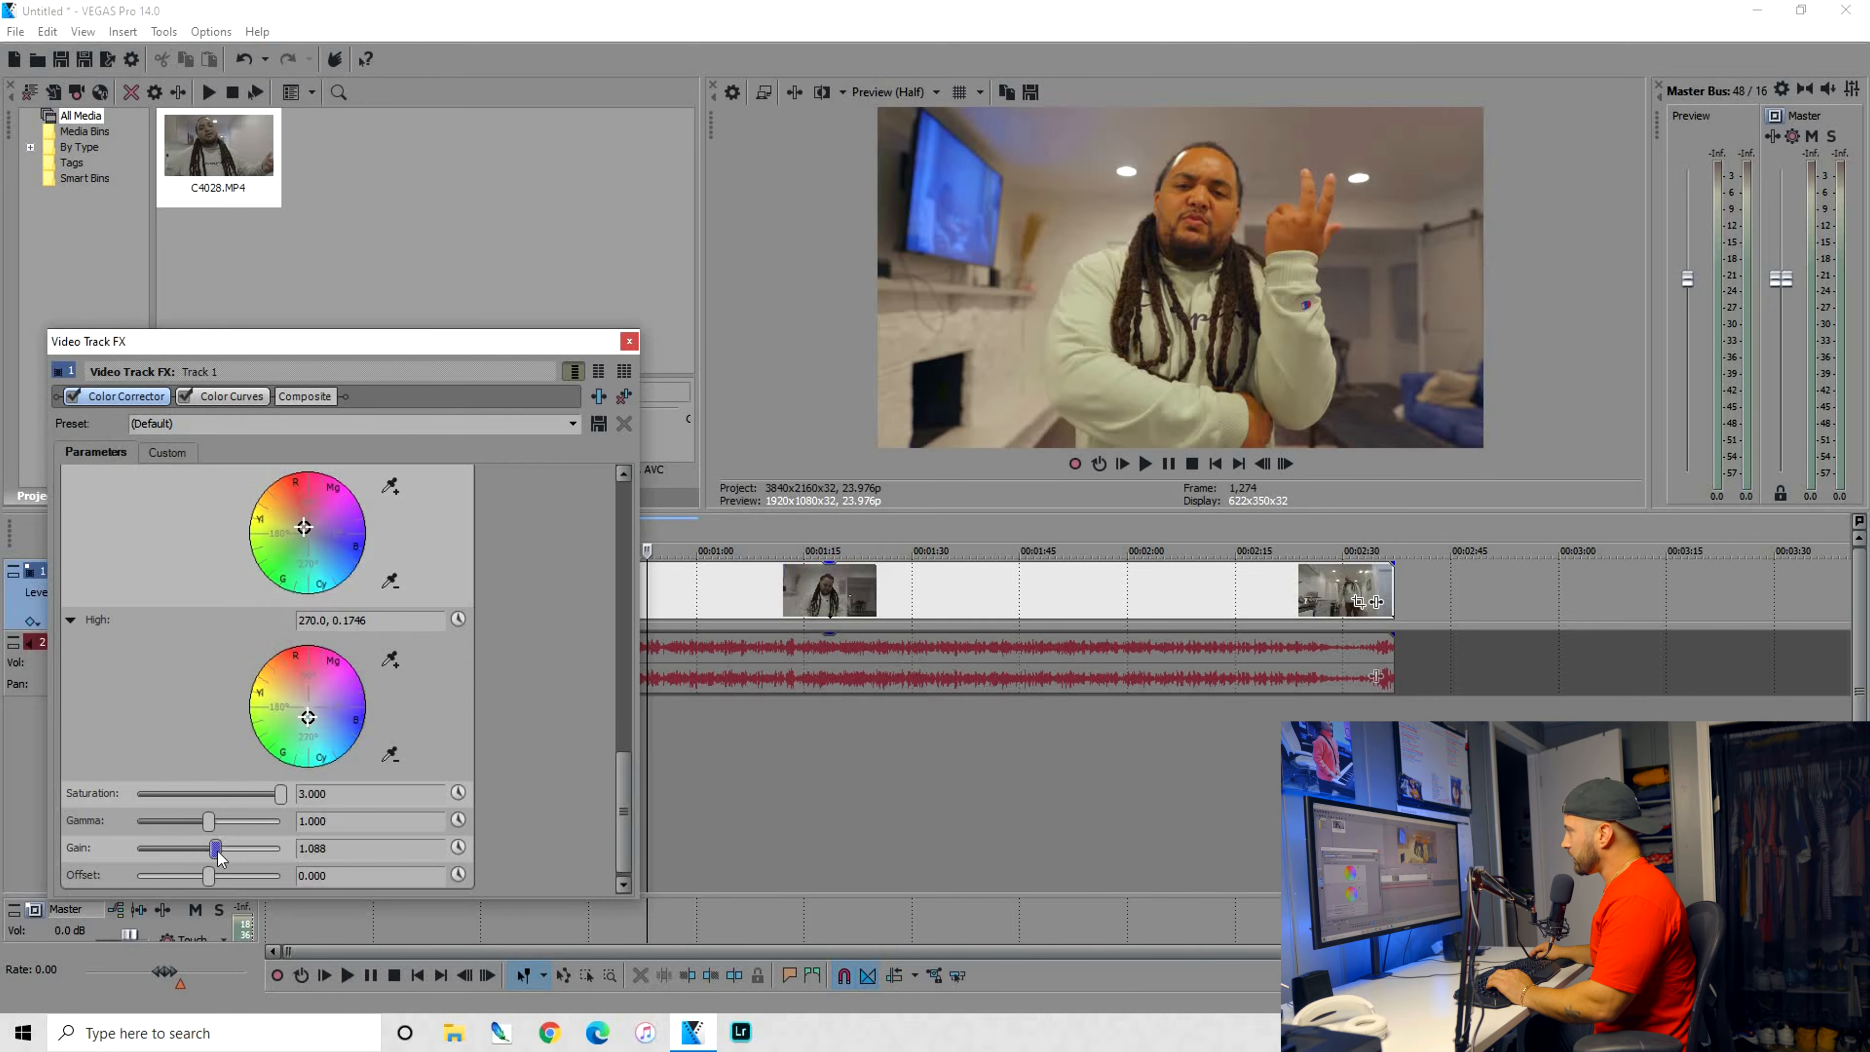
pyautogui.moveTo(218, 856)
pyautogui.mouseDown()
pyautogui.moveTo(203, 875)
pyautogui.moveTo(218, 827)
pyautogui.mouseUp()
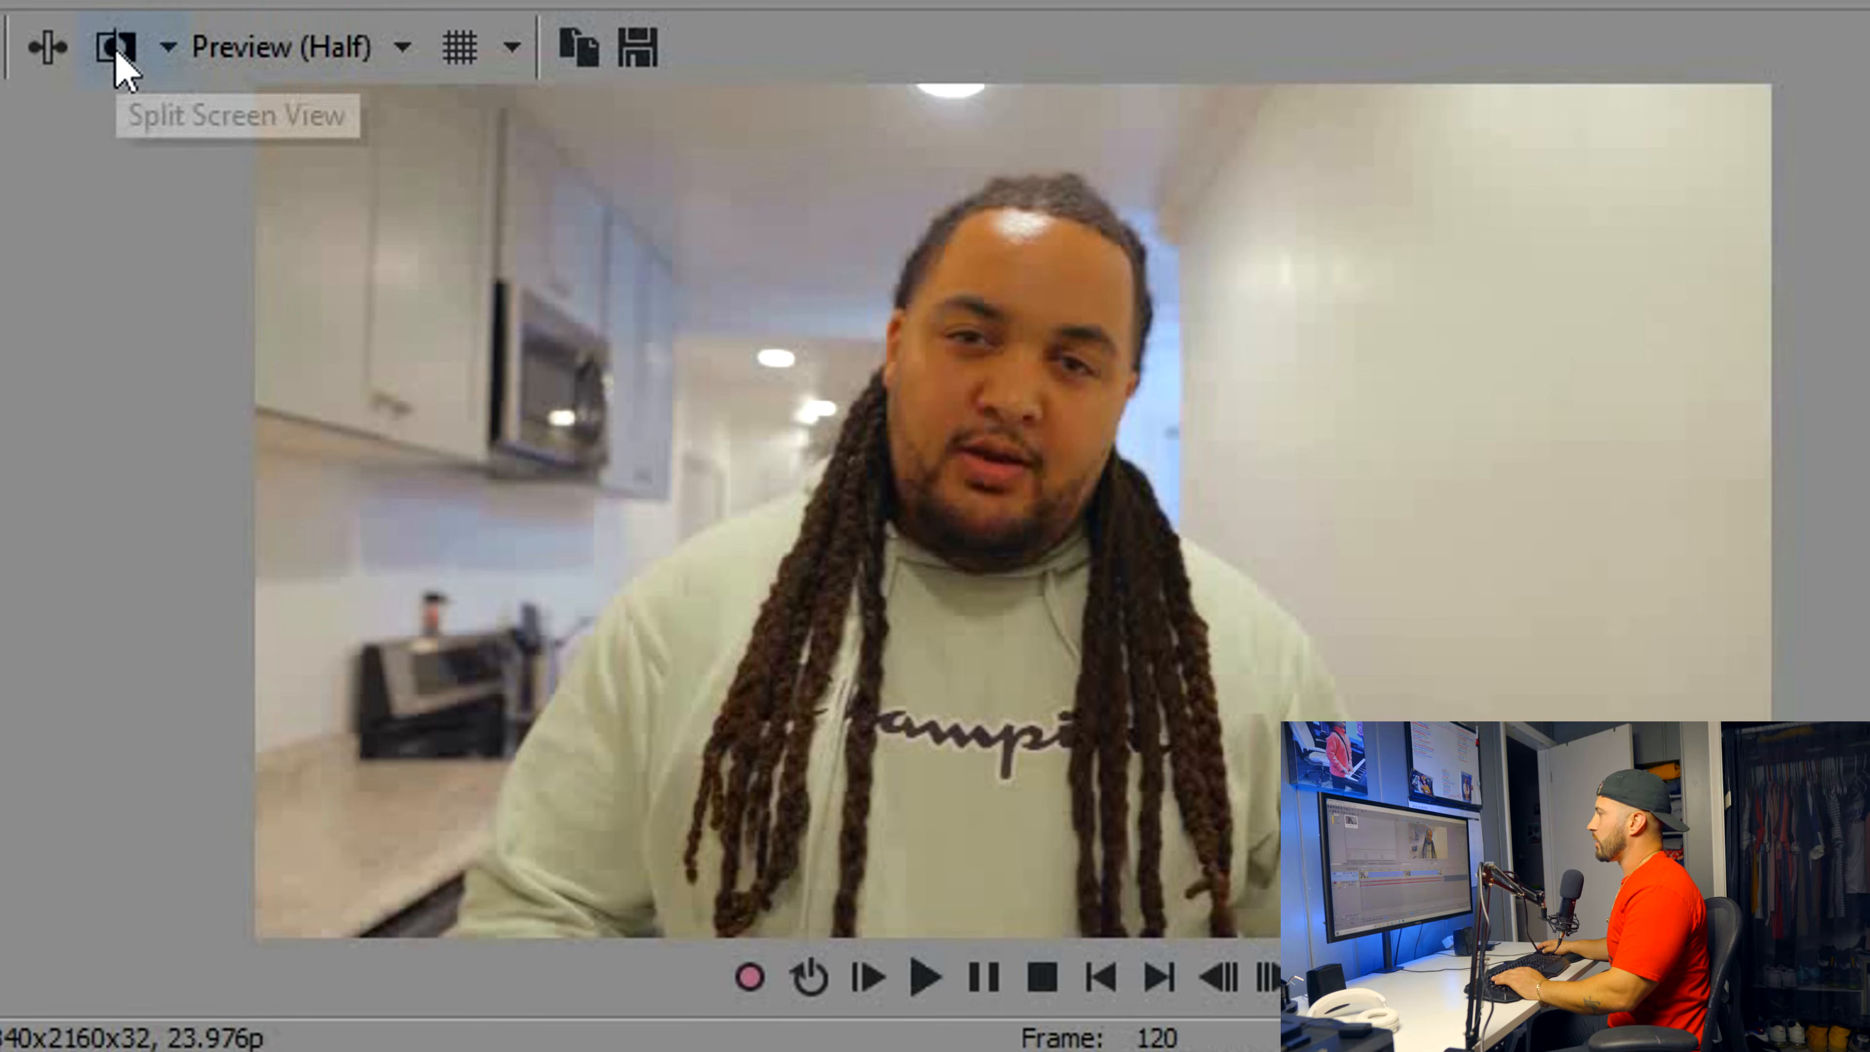
# Compare the graded and ungraded picture by switching the split-screen preview on and off
pyautogui.click(117, 59)
pyautogui.click(116, 59)
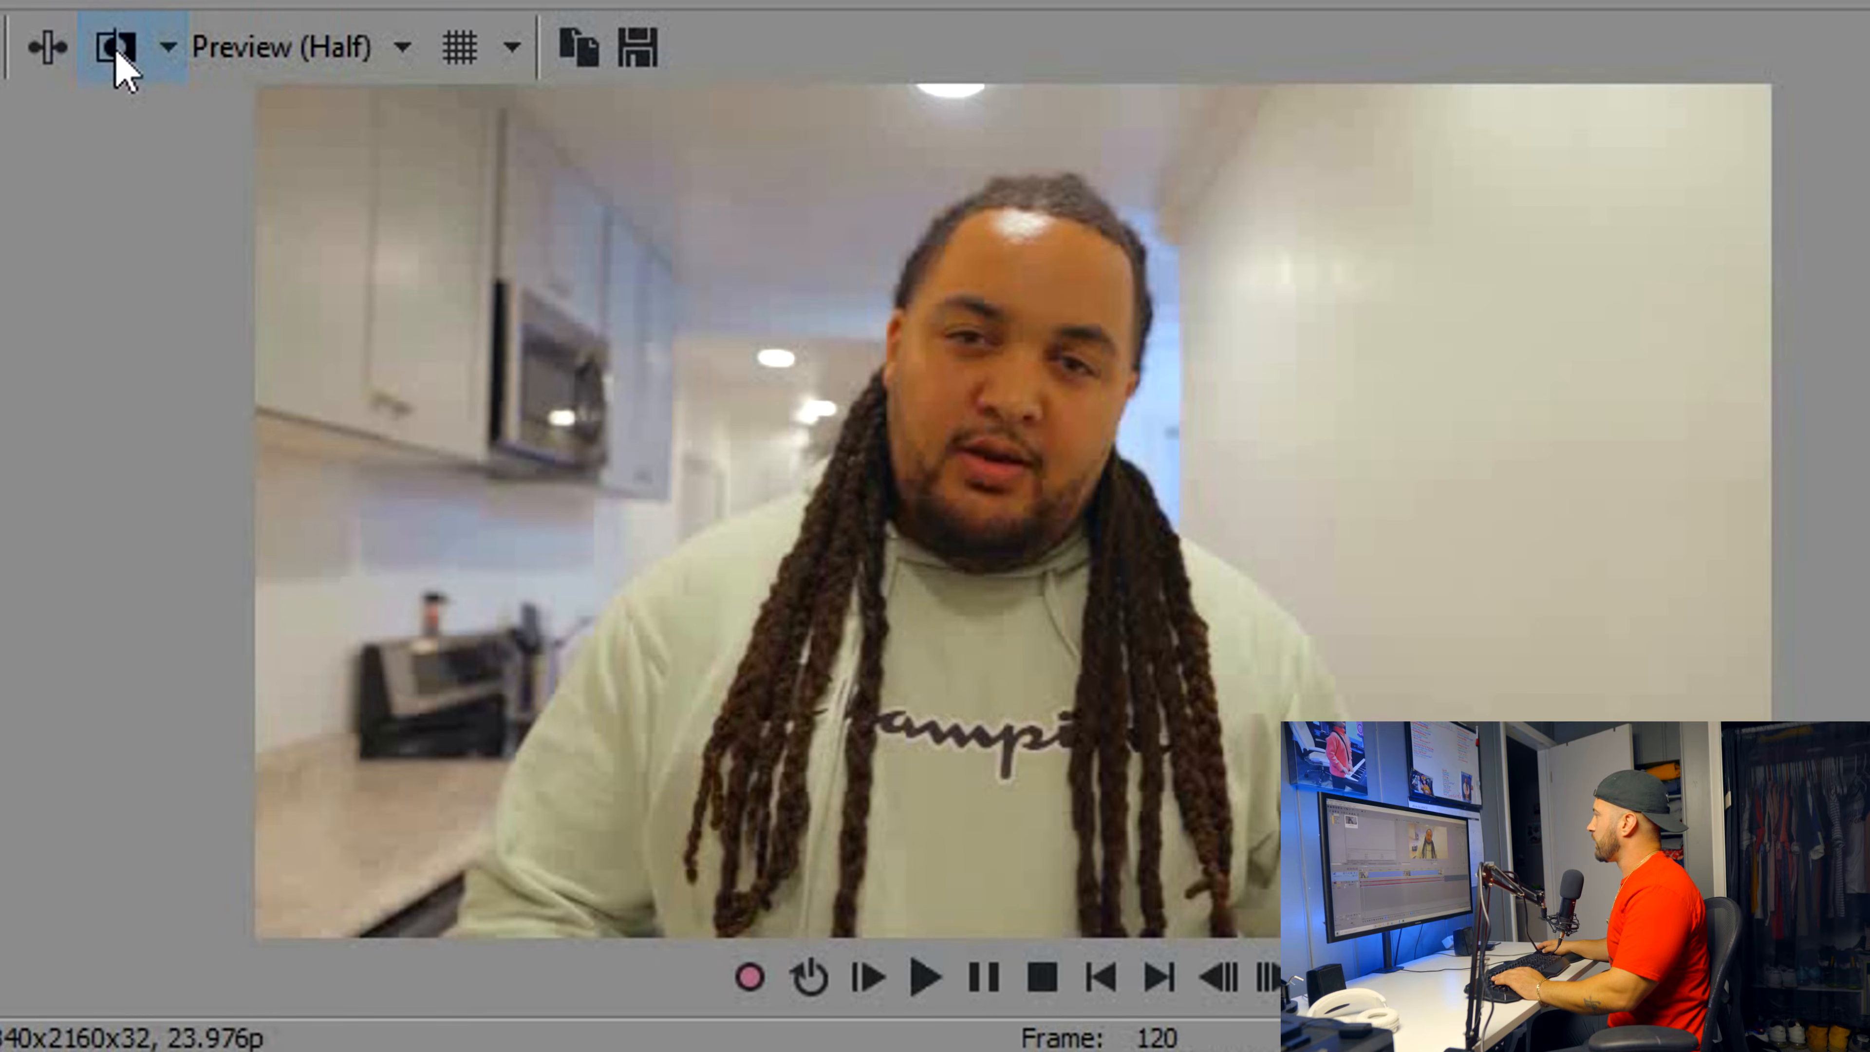
pyautogui.click(116, 52)
pyautogui.click(117, 52)
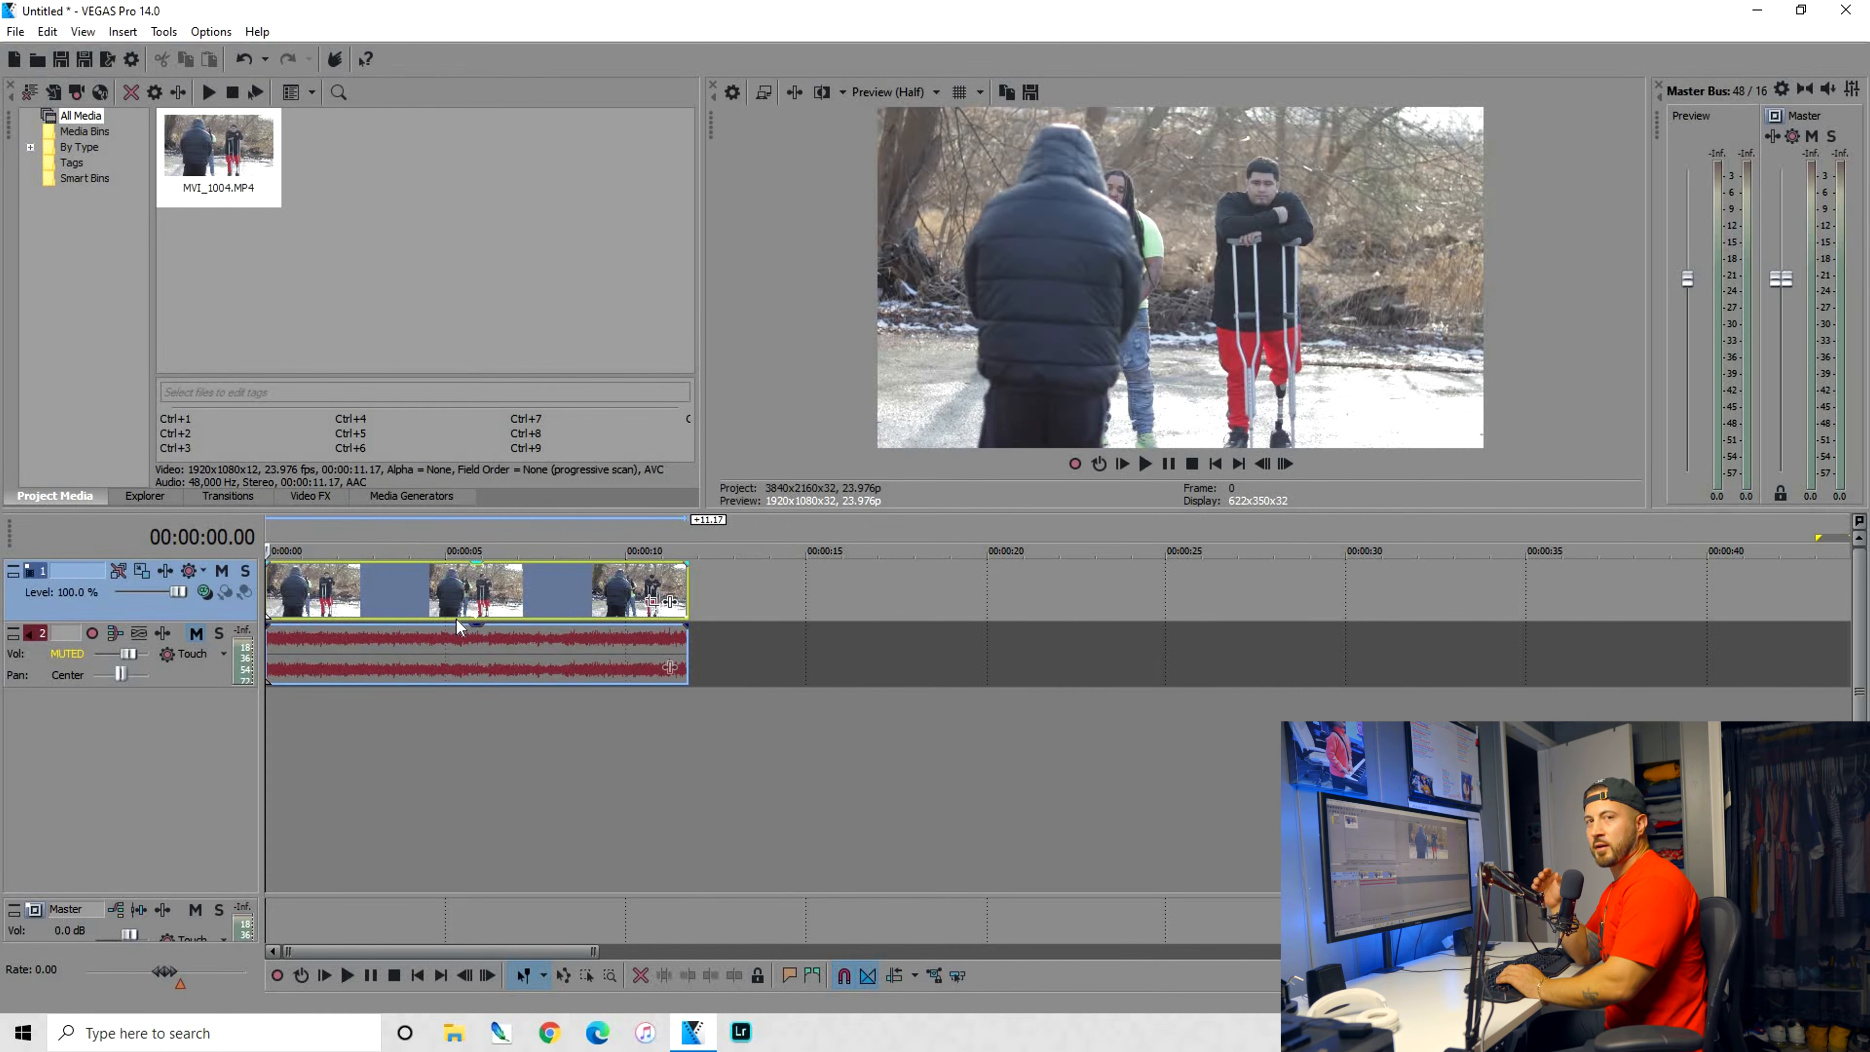
# Add the VEGAS Color Corrector to the video track of MVI_1004.MP4 and raise the saturation to about 1.653
pyautogui.press('space')
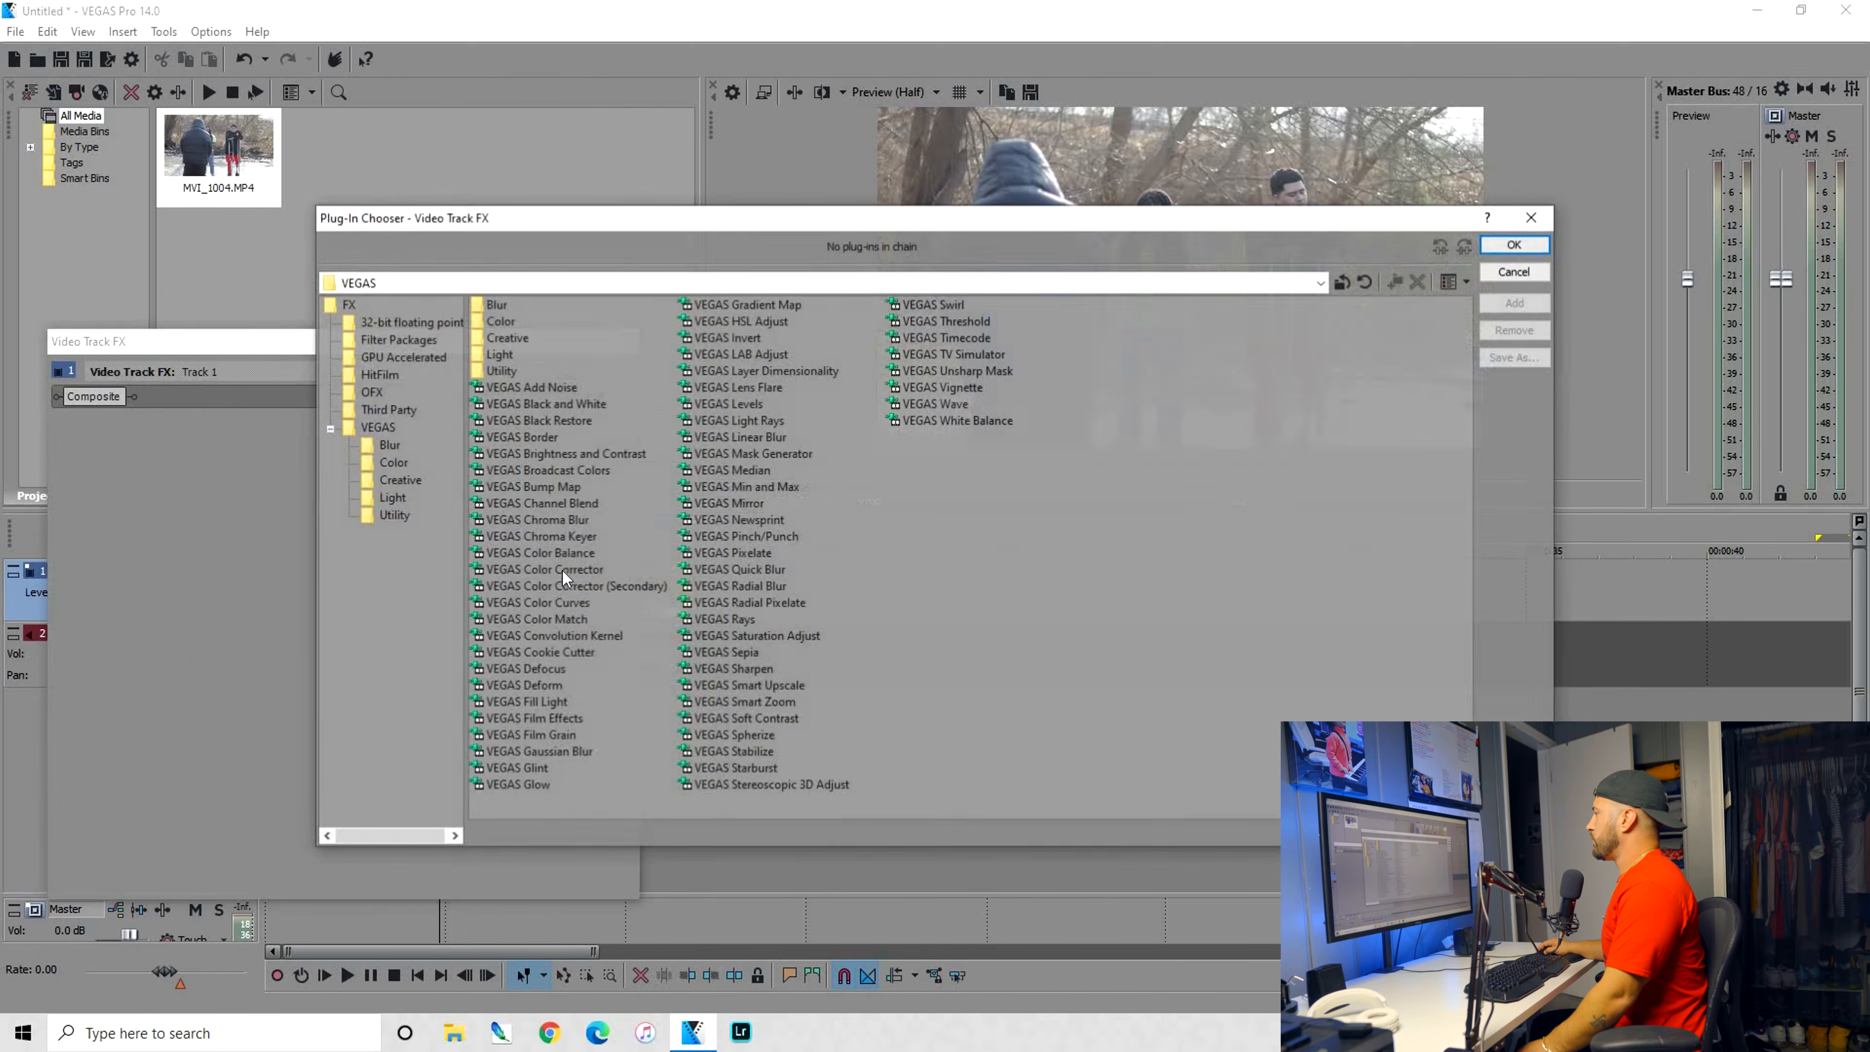
pyautogui.doubleClick(545, 569)
pyautogui.click(1515, 246)
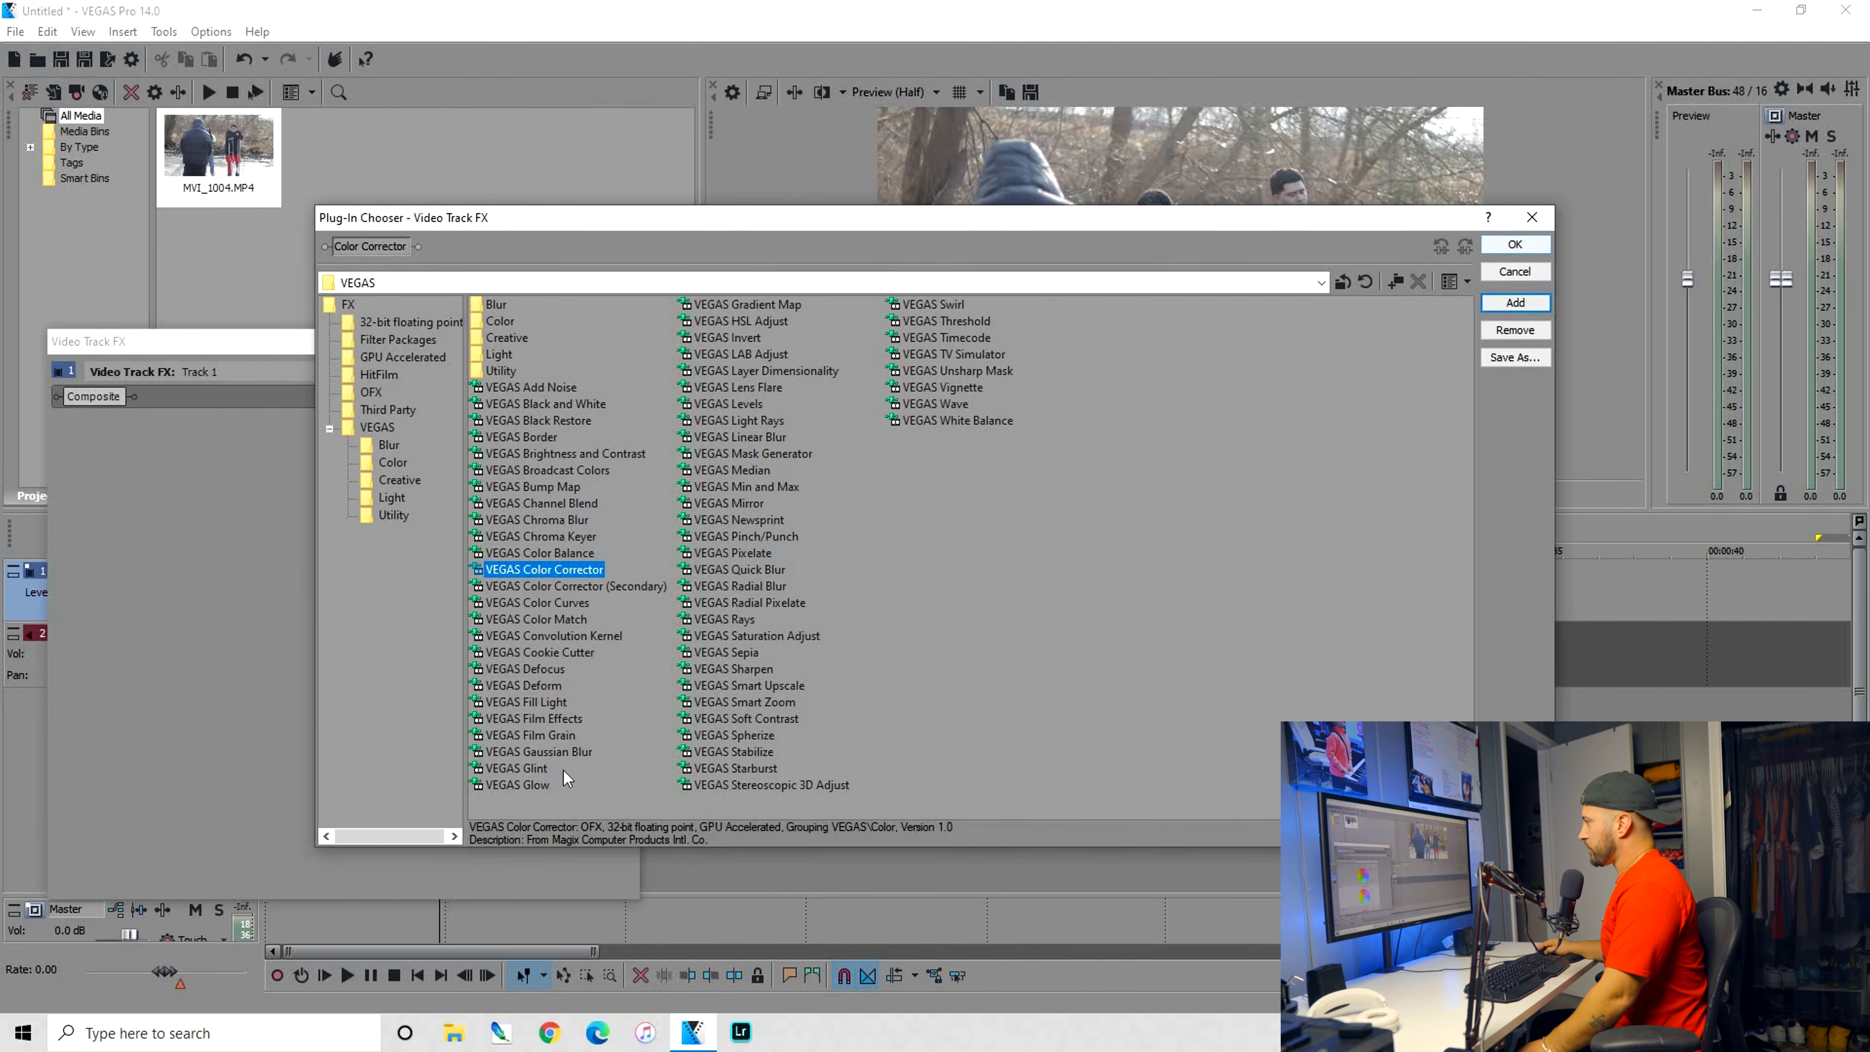
pyautogui.scroll(-5, 505, 776)
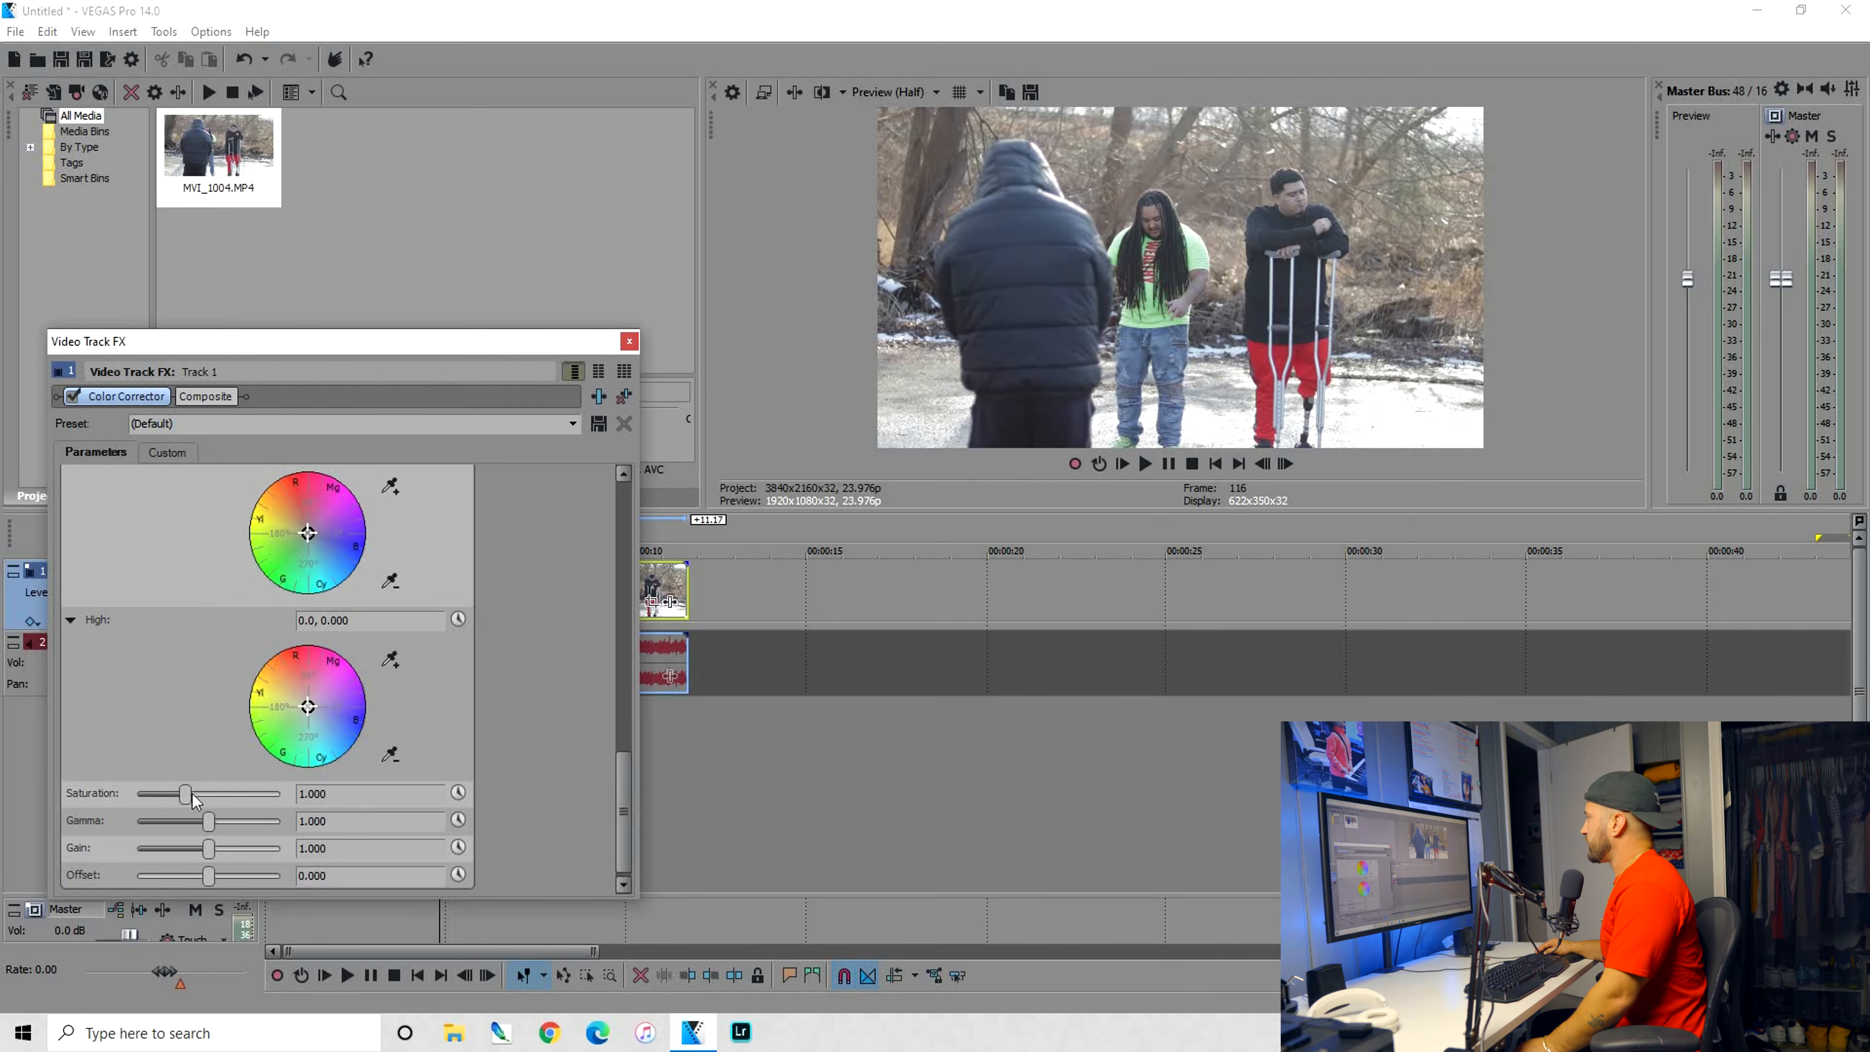
pyautogui.moveTo(191, 794); pyautogui.dragTo(205, 799)
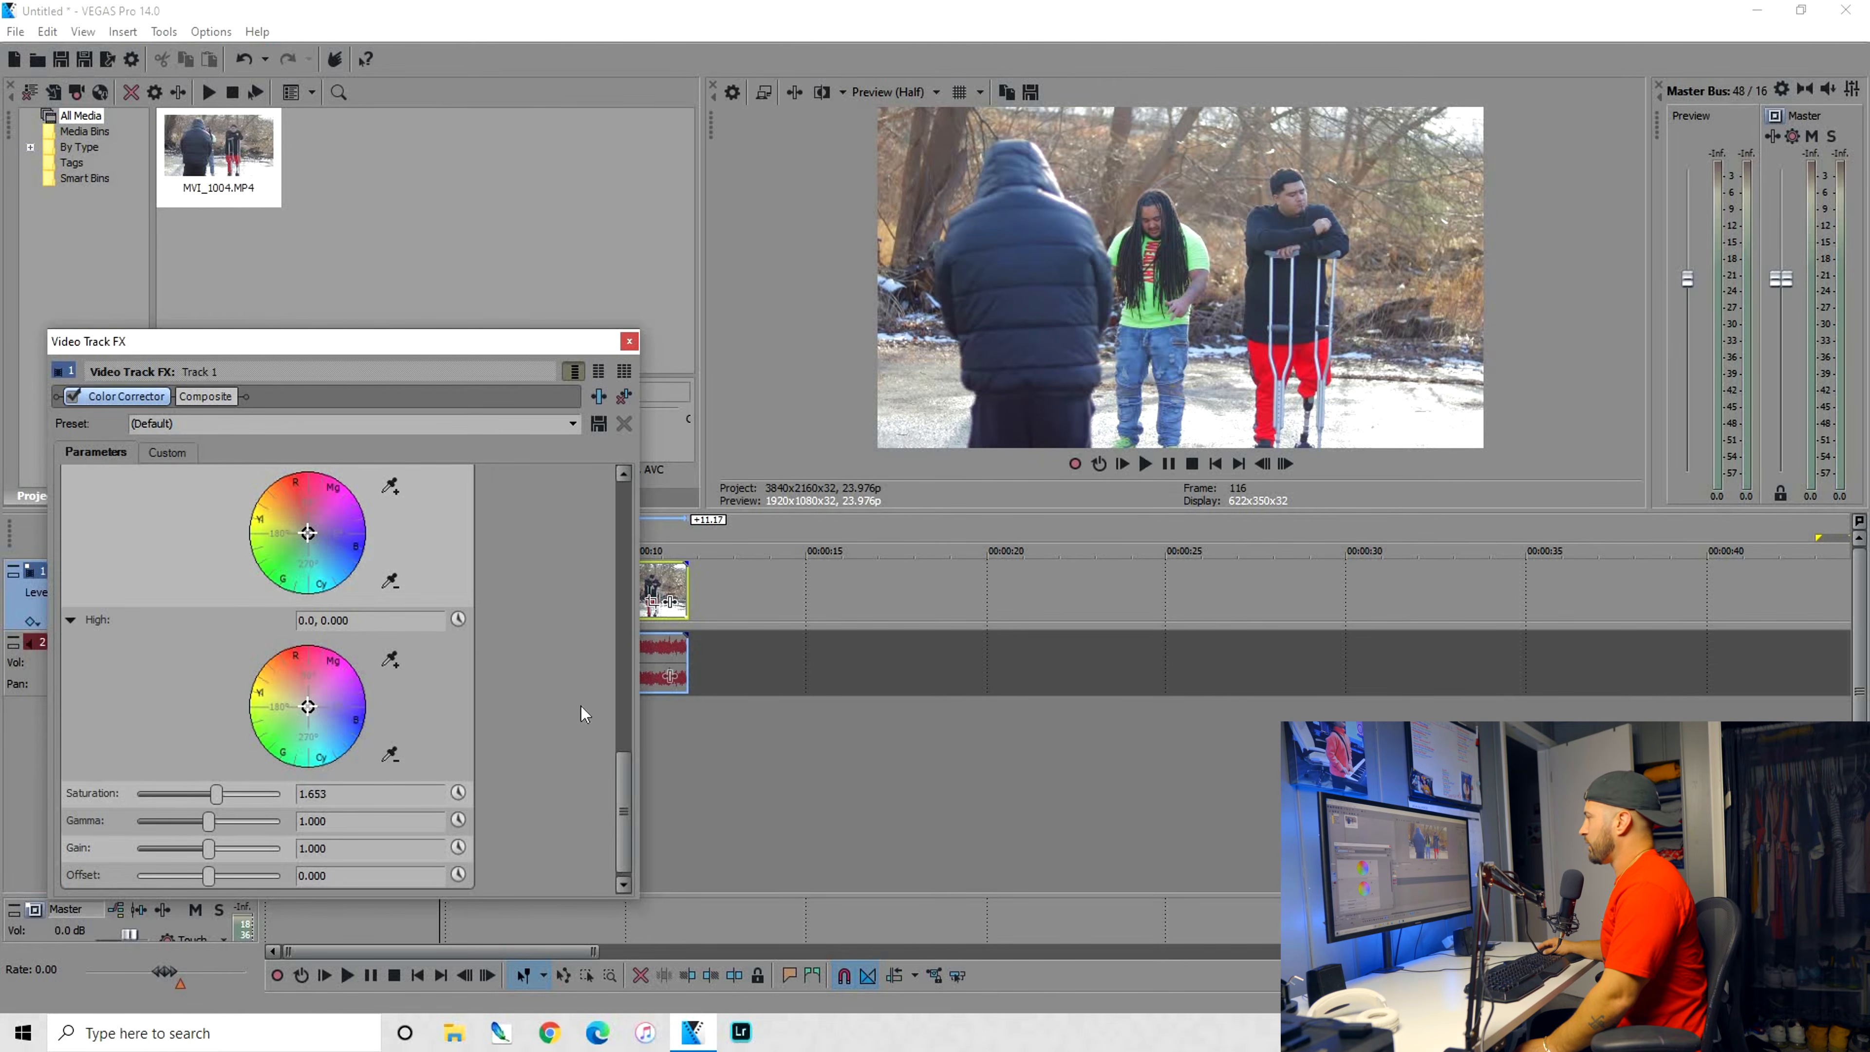
# Shift the wheels to about 322.7, 0.1048 for Low, 104.71, 0.1969 for Mid and 133.03, 0.1954 for High, comparing with the uncorrected picture
pyautogui.scroll(3, 582, 713)
pyautogui.moveTo(309, 576); pyautogui.dragTo(323, 573)
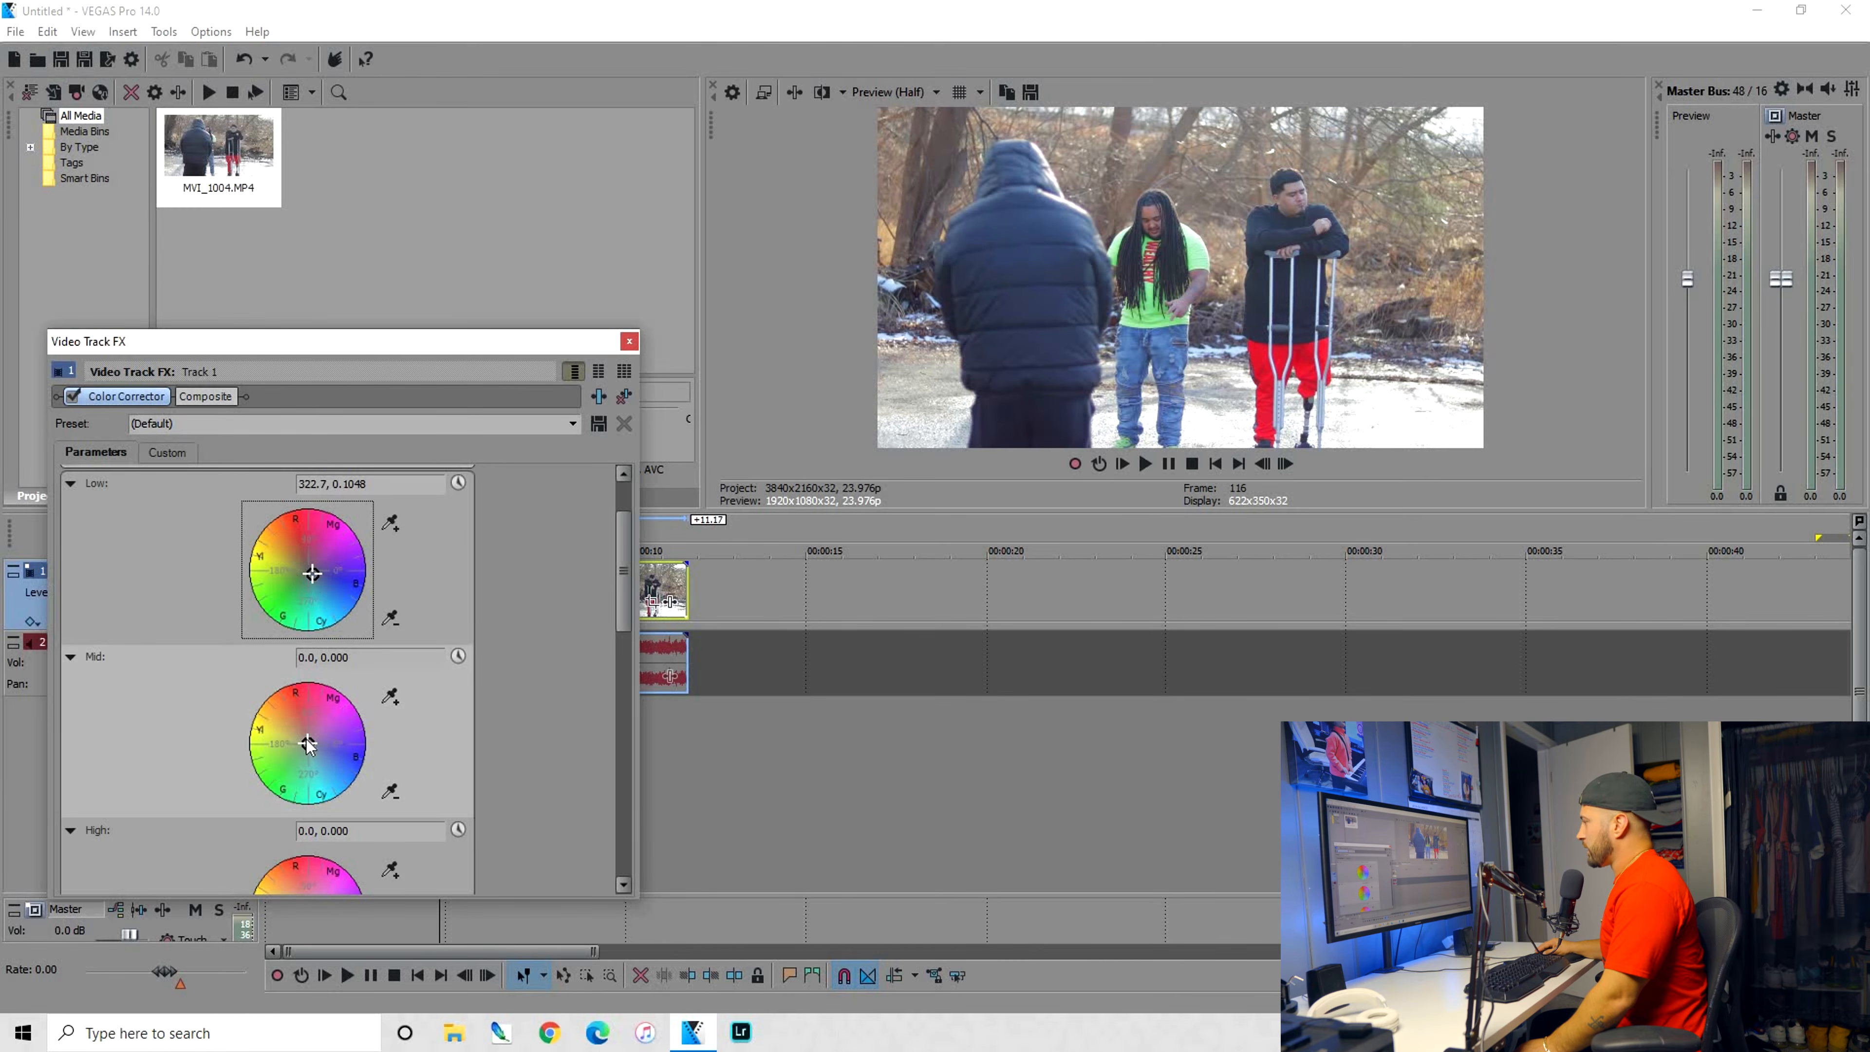
pyautogui.moveTo(309, 742); pyautogui.dragTo(302, 774)
pyautogui.scroll(-2, 519, 794)
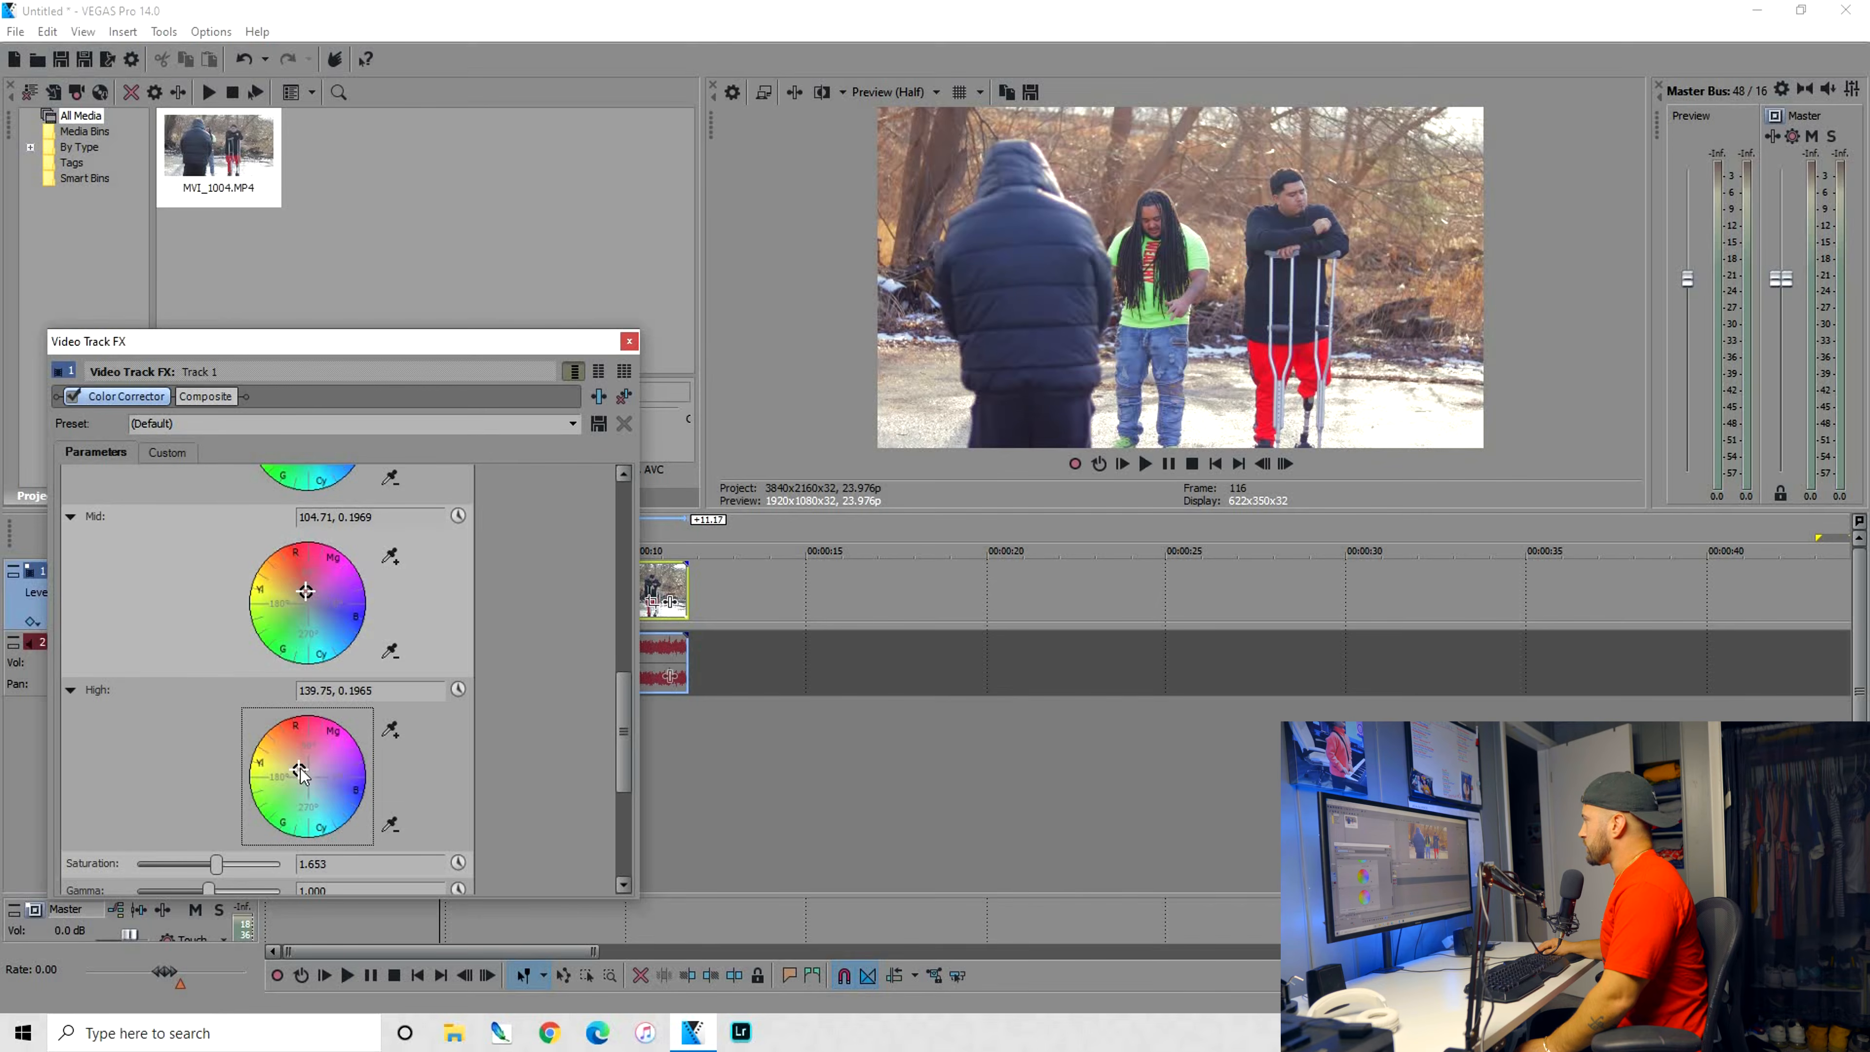
pyautogui.click(71, 396)
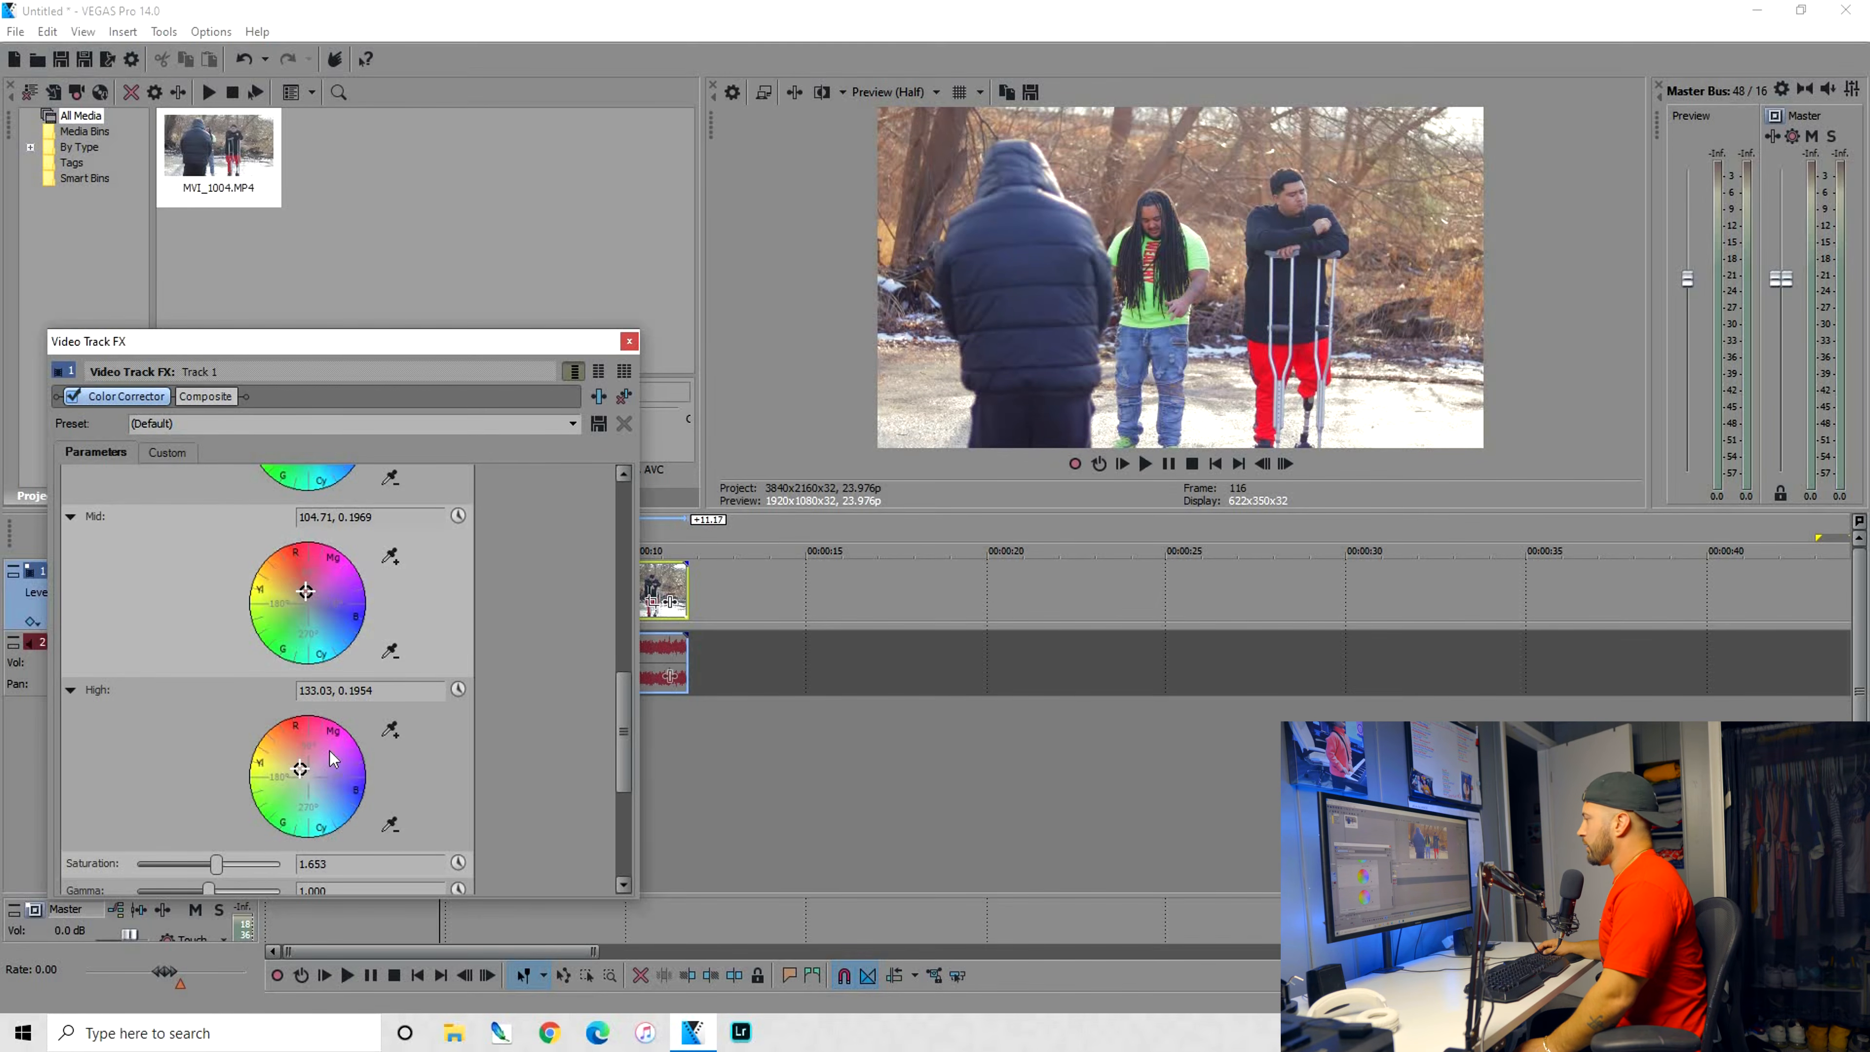
# Set the Color Corrector's saturation to 1.7
pyautogui.scroll(-1, 524, 766)
pyautogui.doubleClick(313, 793)
pyautogui.write('1.7')
pyautogui.press('Return')
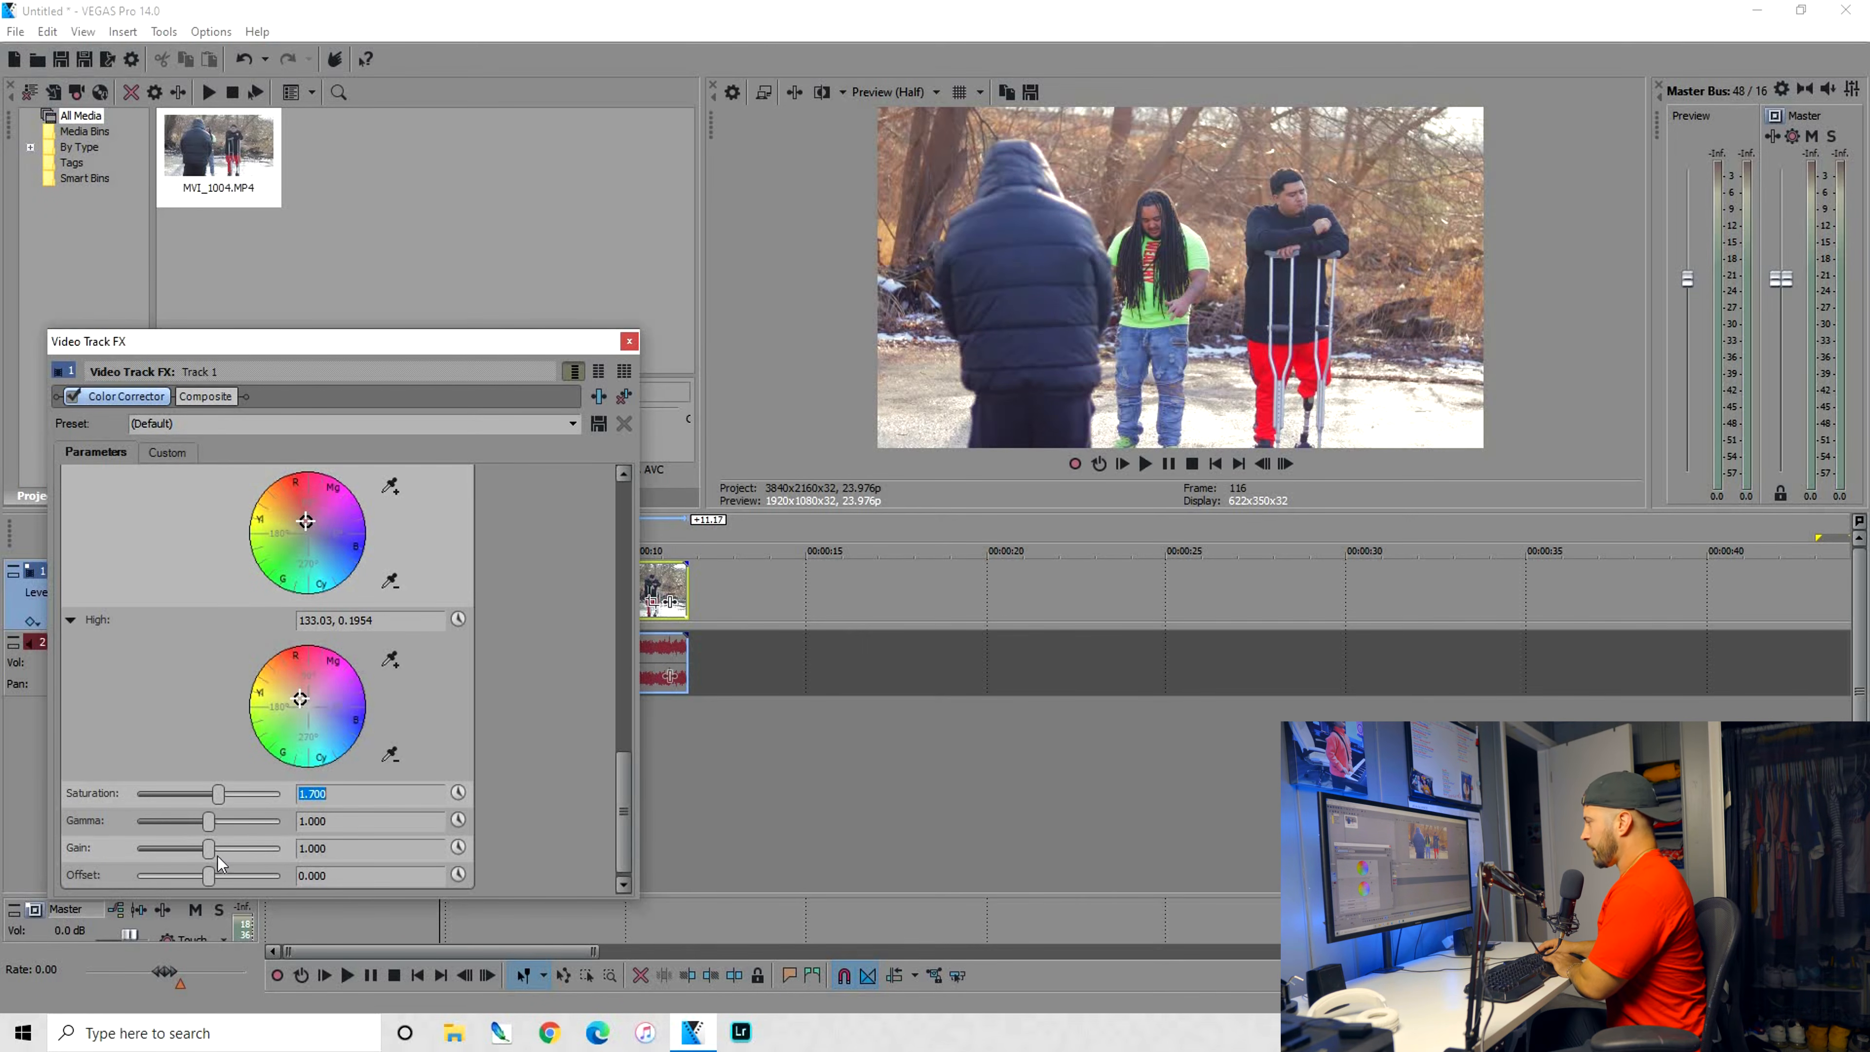
# Add VEGAS Color Curves after the Color Corrector and bend the RGB curve to lift the shadows slightly and lower the highlights
pyautogui.click(598, 396)
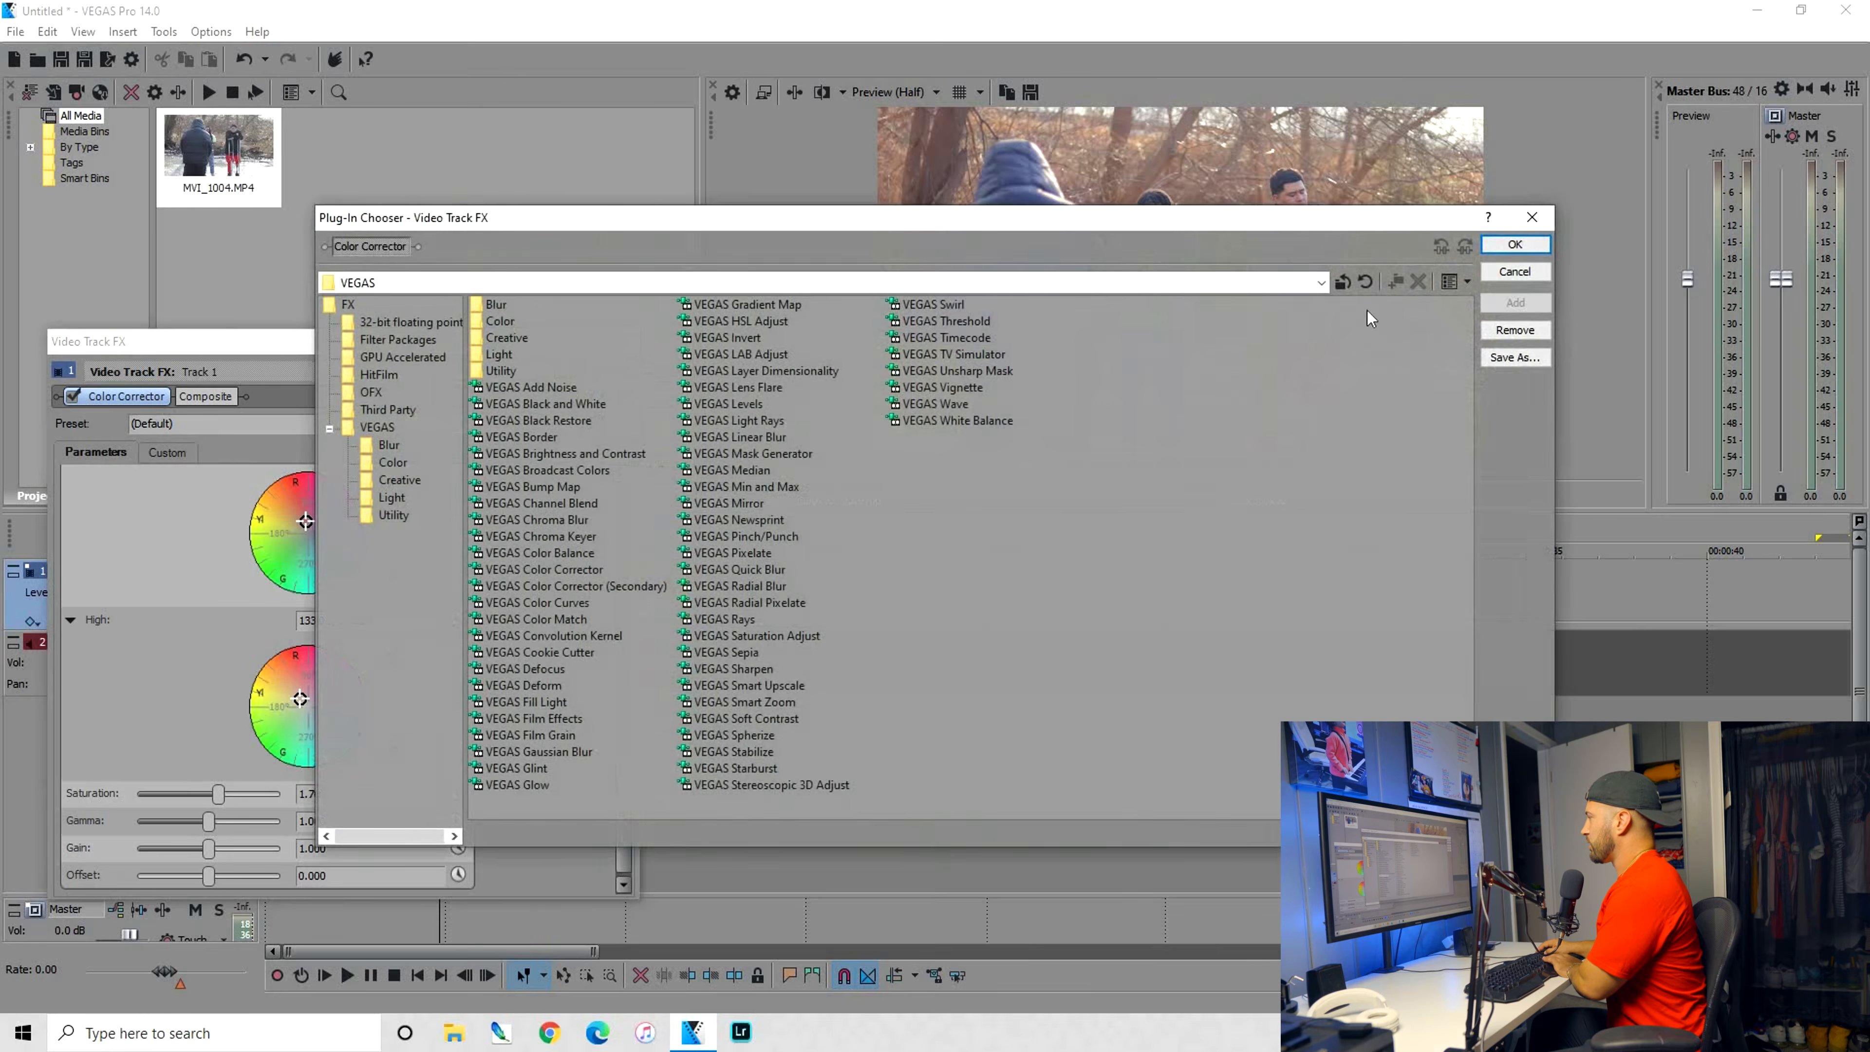
pyautogui.doubleClick(541, 602)
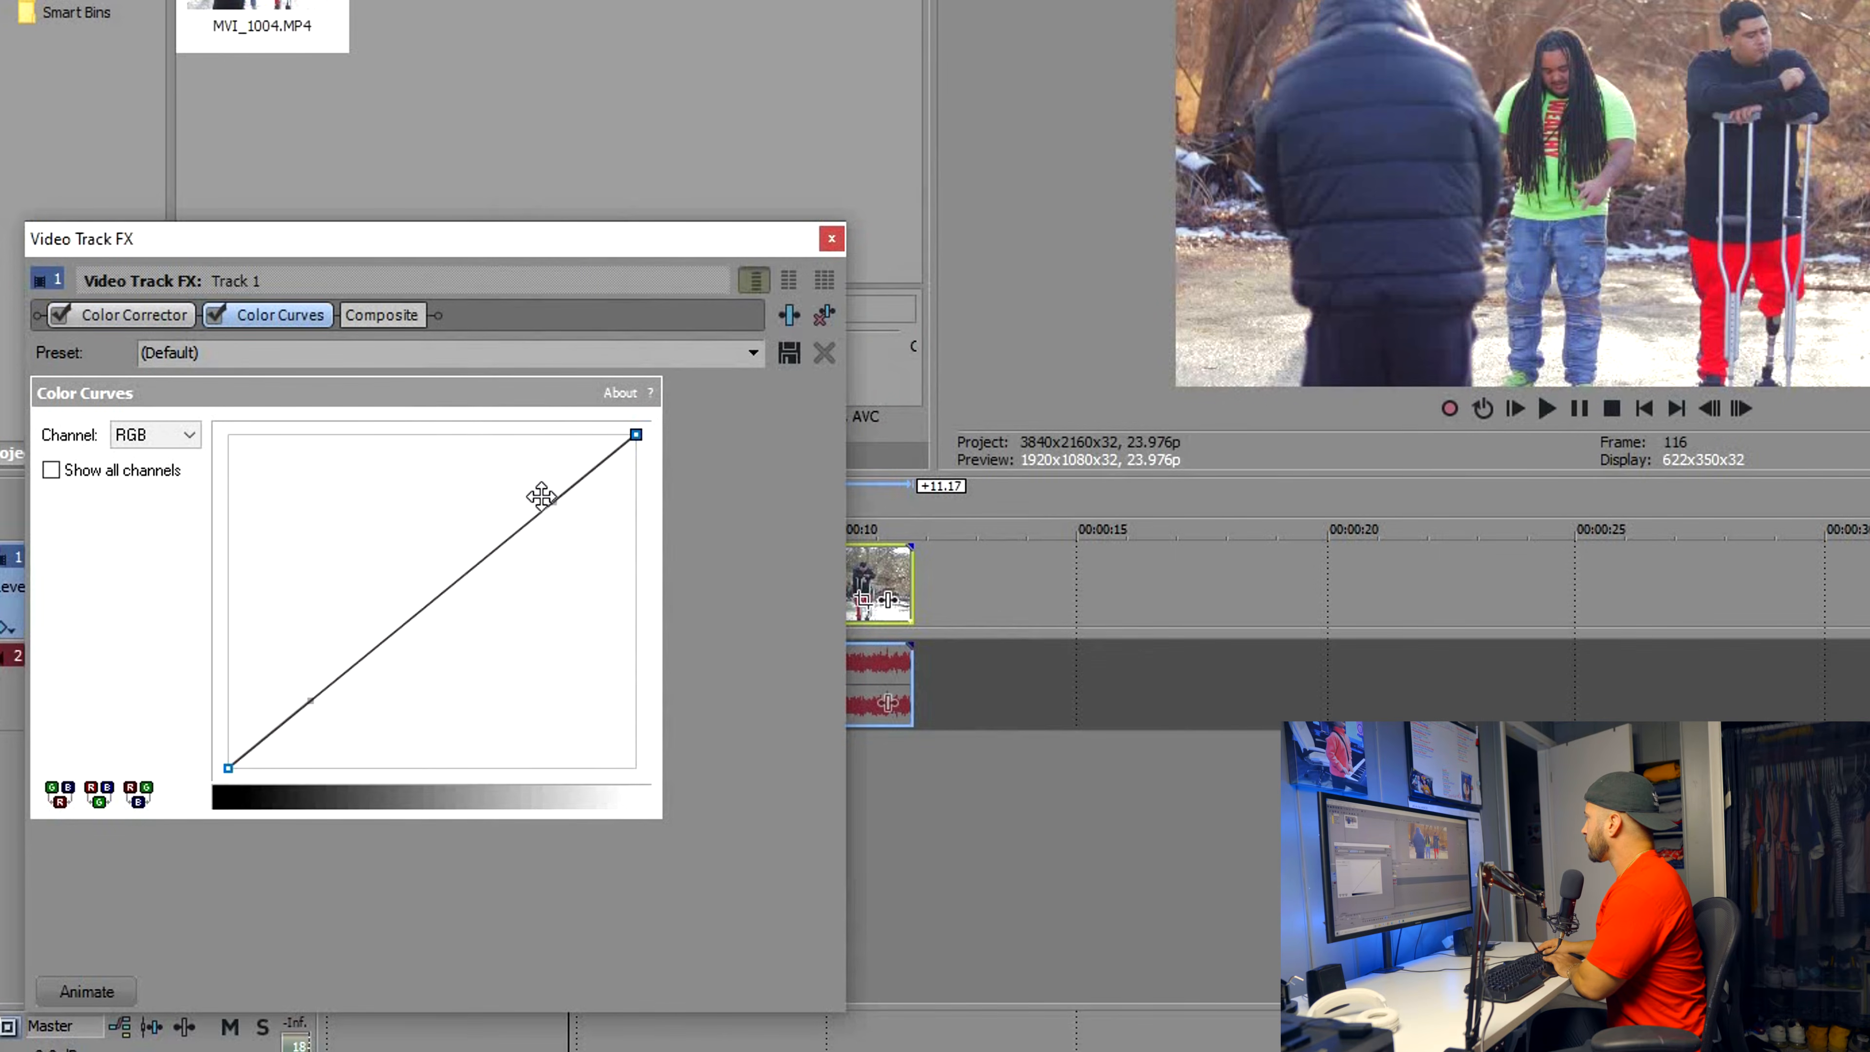
pyautogui.click(548, 502)
pyautogui.moveTo(548, 503); pyautogui.dragTo(584, 520)
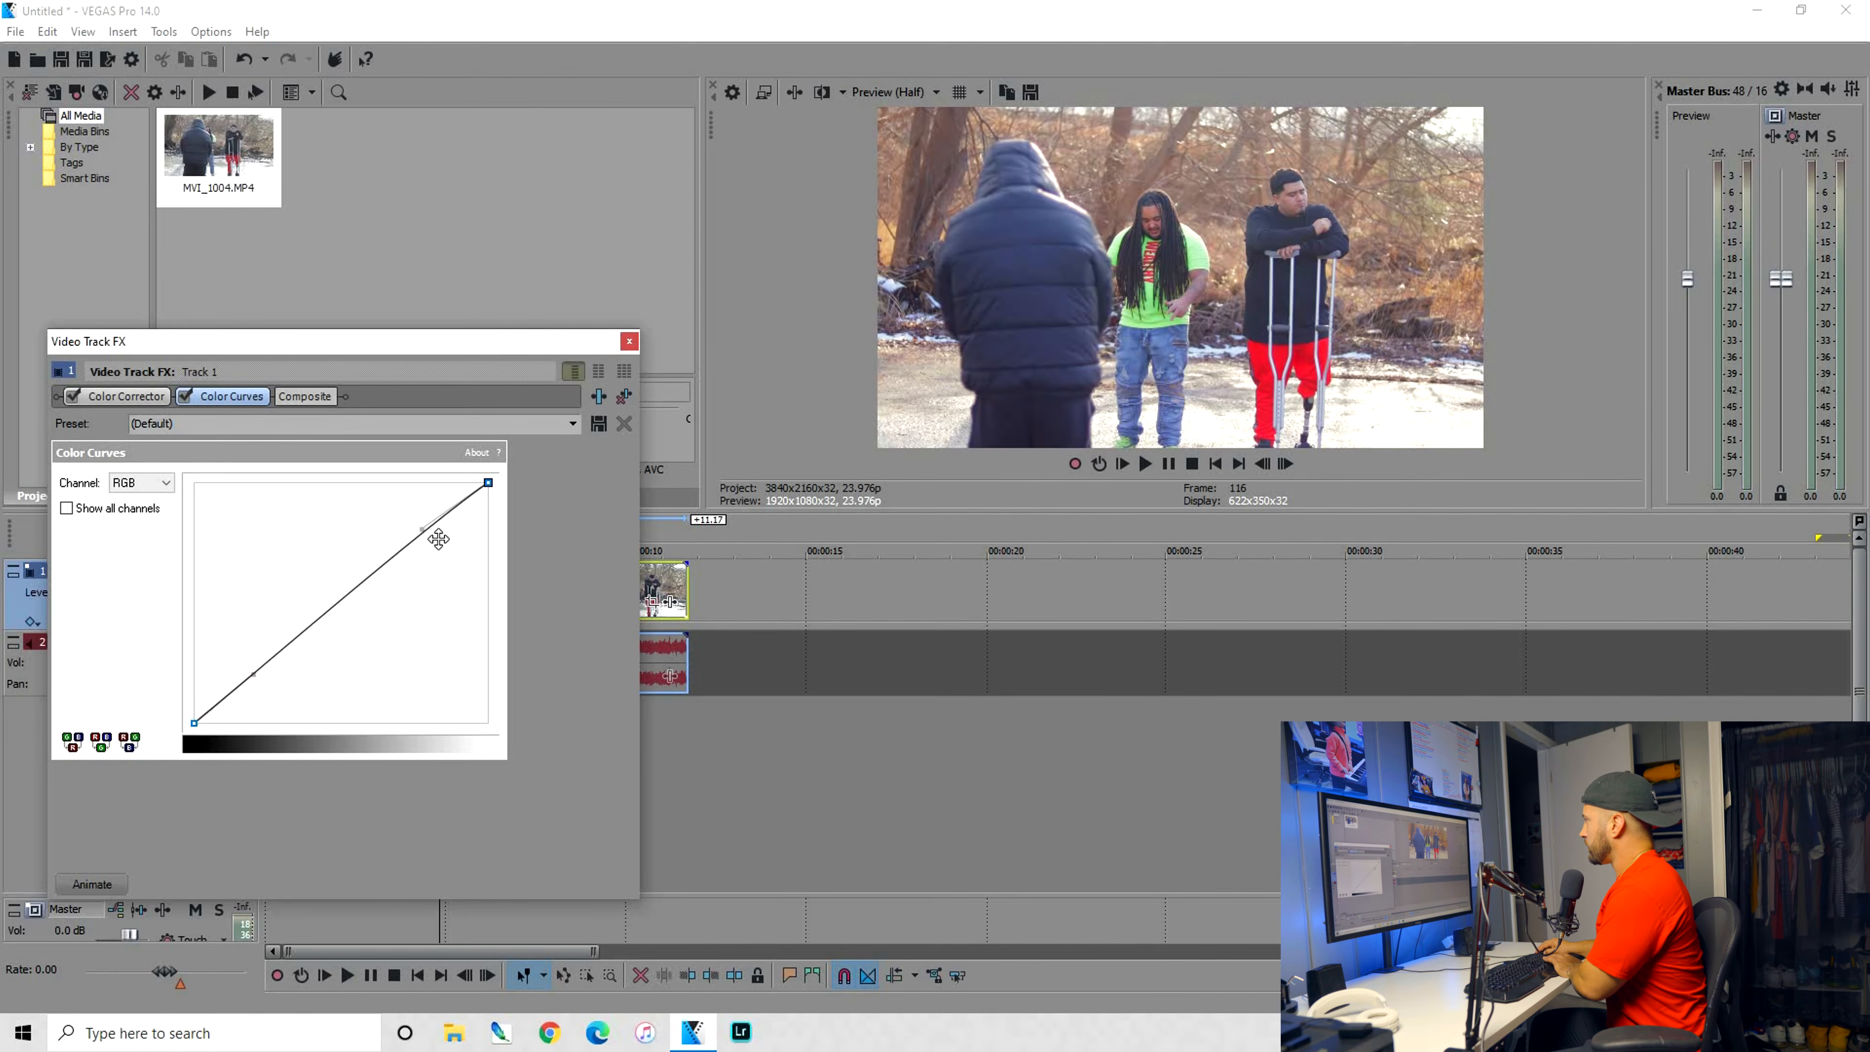
pyautogui.moveTo(451, 543)
pyautogui.mouseDown()
pyautogui.moveTo(412, 535)
pyautogui.moveTo(409, 510)
pyautogui.moveTo(456, 545)
pyautogui.mouseUp()
pyautogui.moveTo(254, 681); pyautogui.dragTo(235, 676)
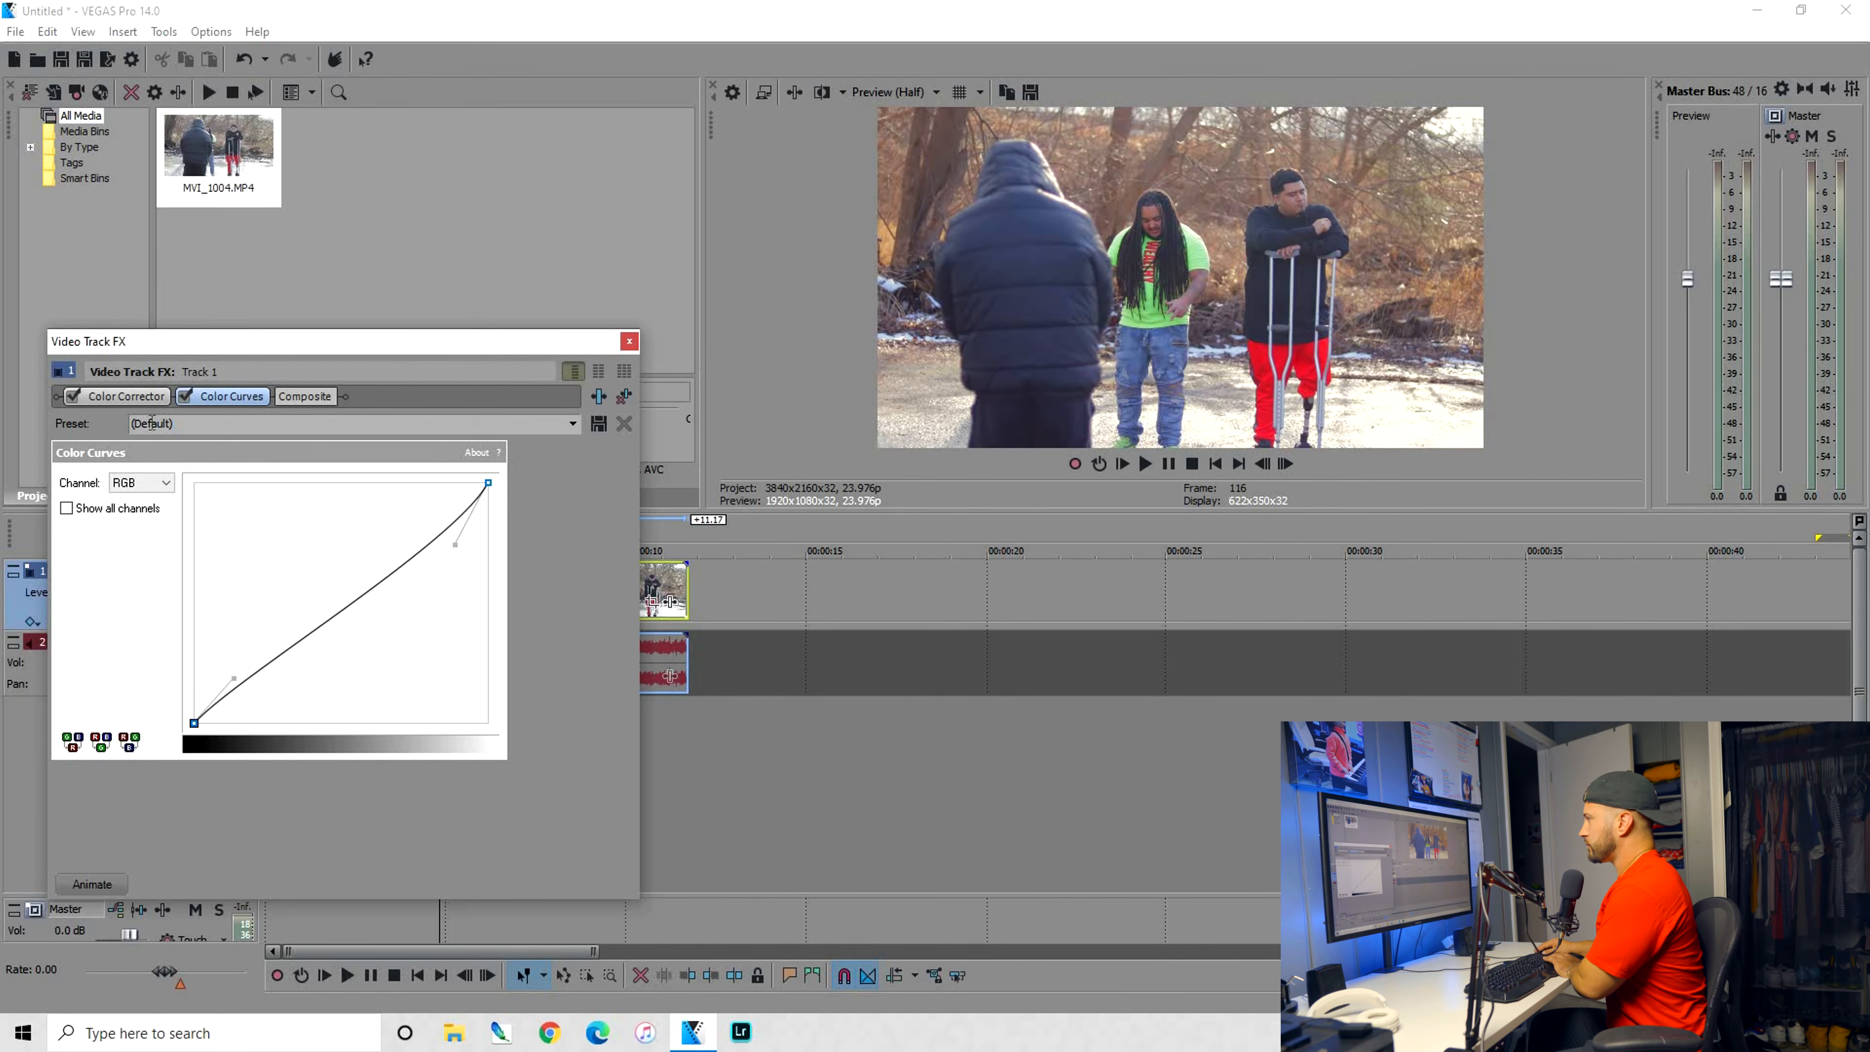
# Compare the graded picture with the original by toggling the split-screen preview, and play the clip from the start
pyautogui.click(823, 93)
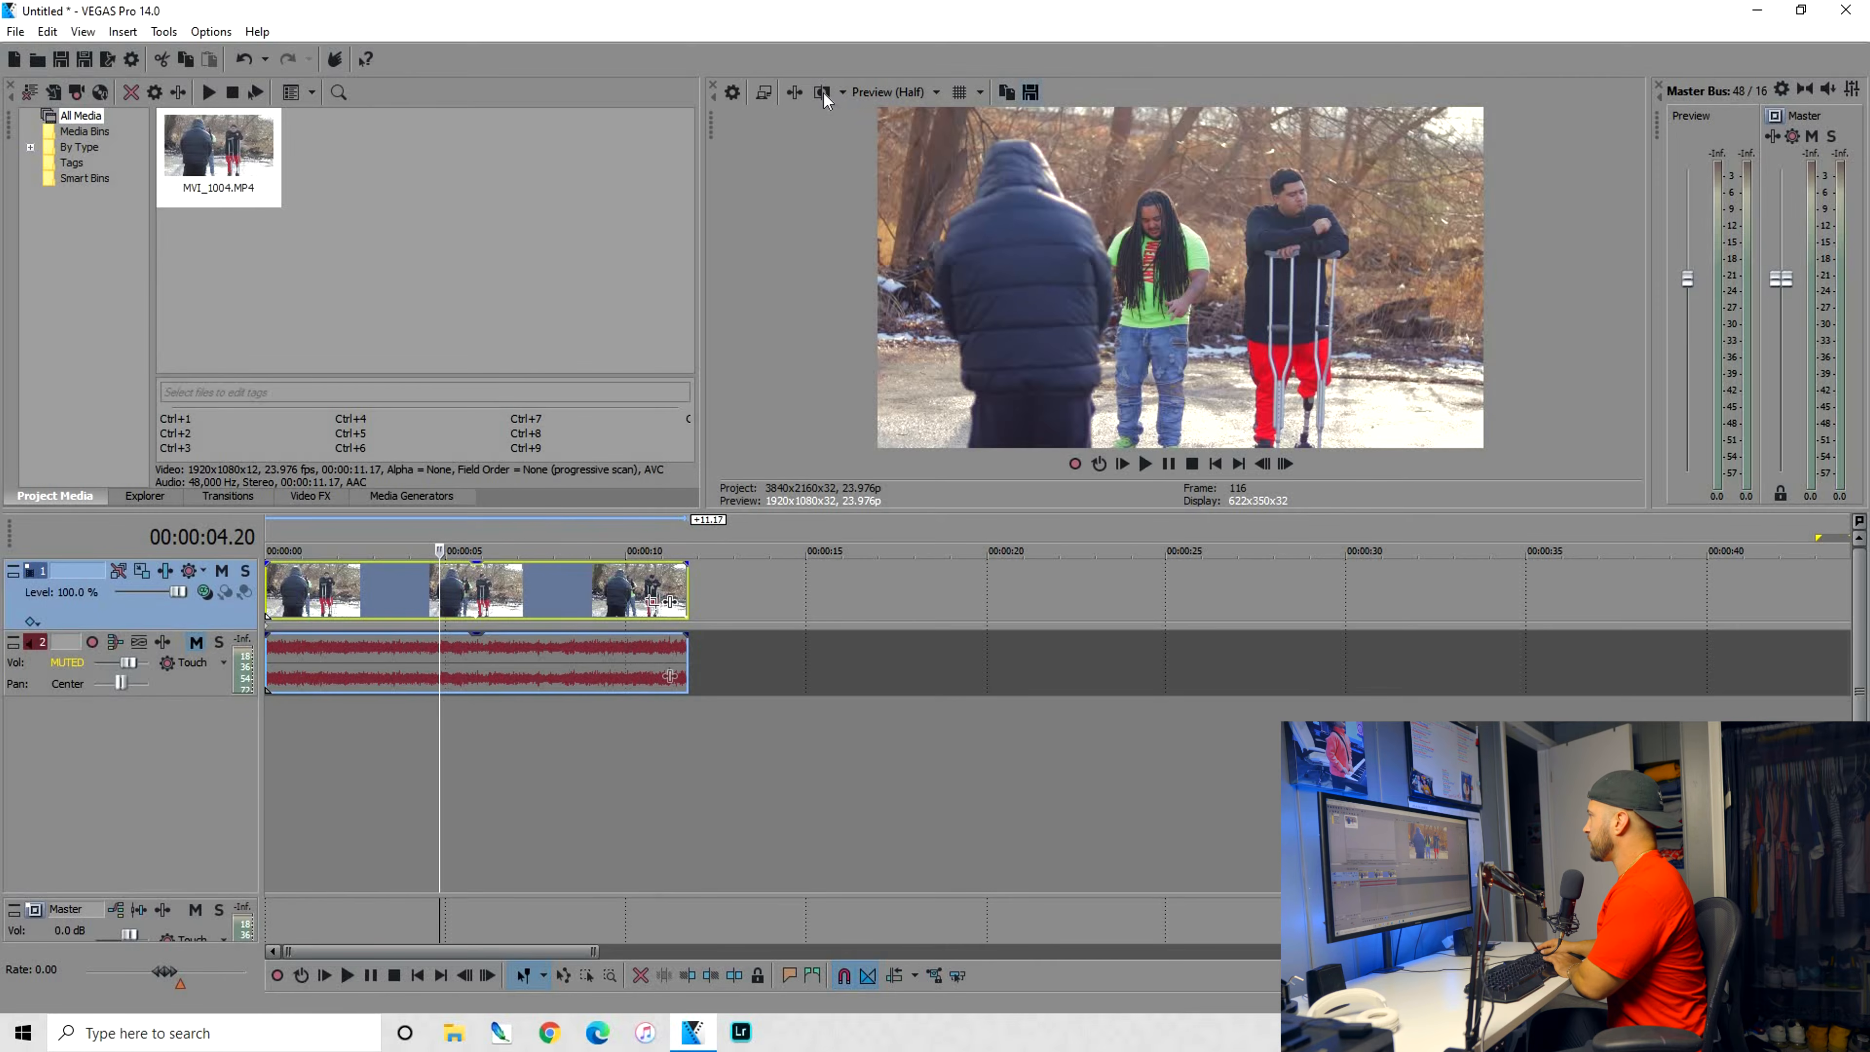
pyautogui.press('space')
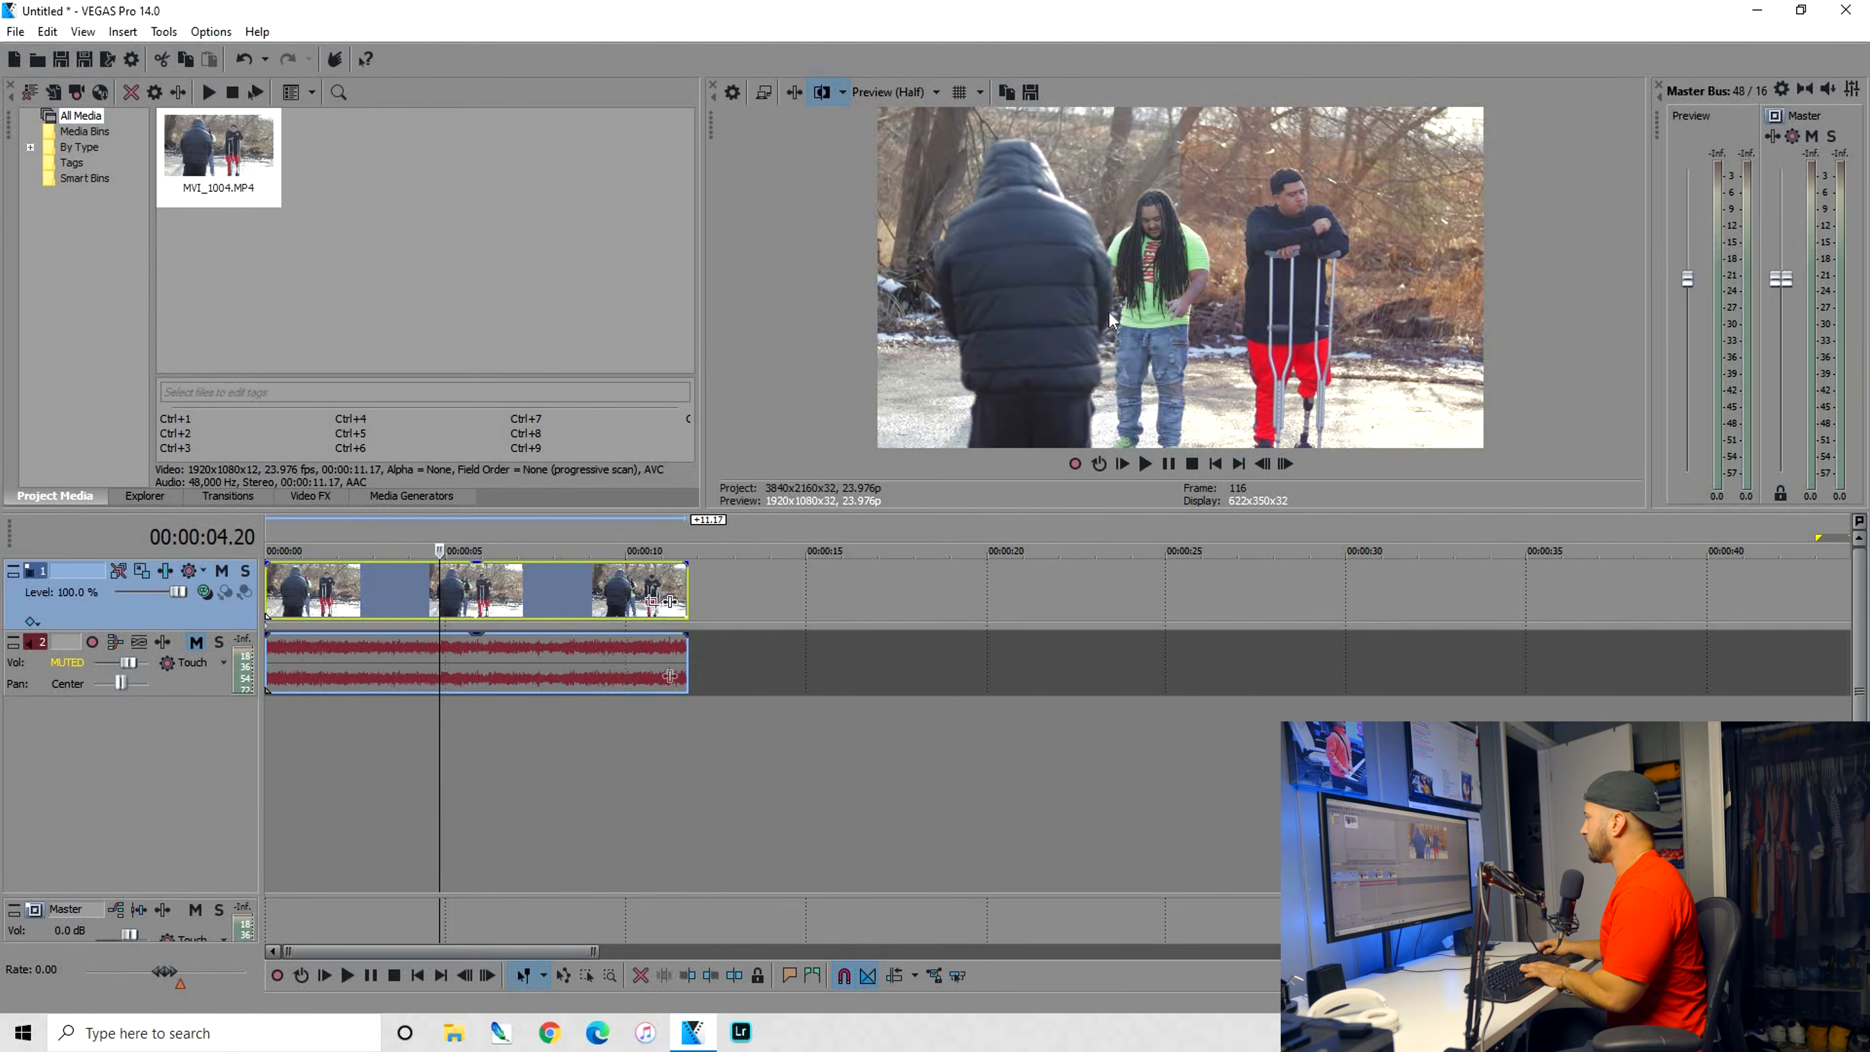
pyautogui.press('w')
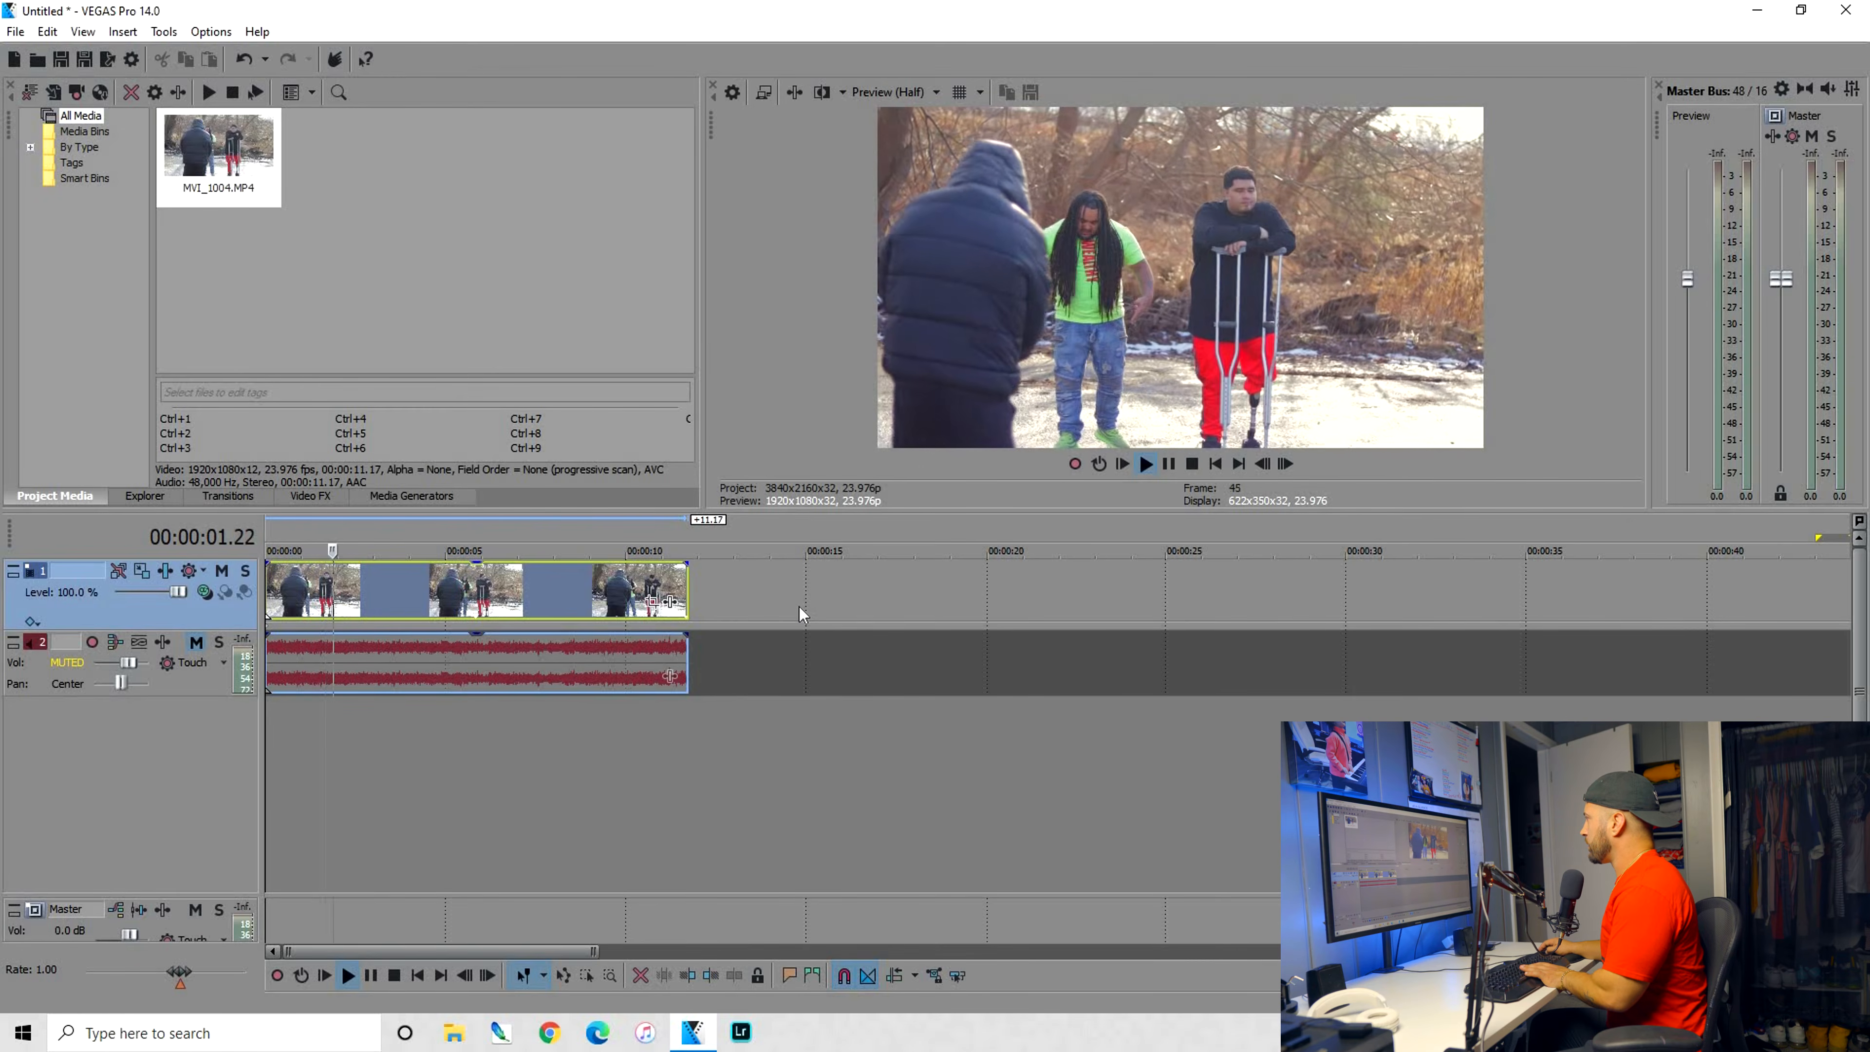
pyautogui.press('space')
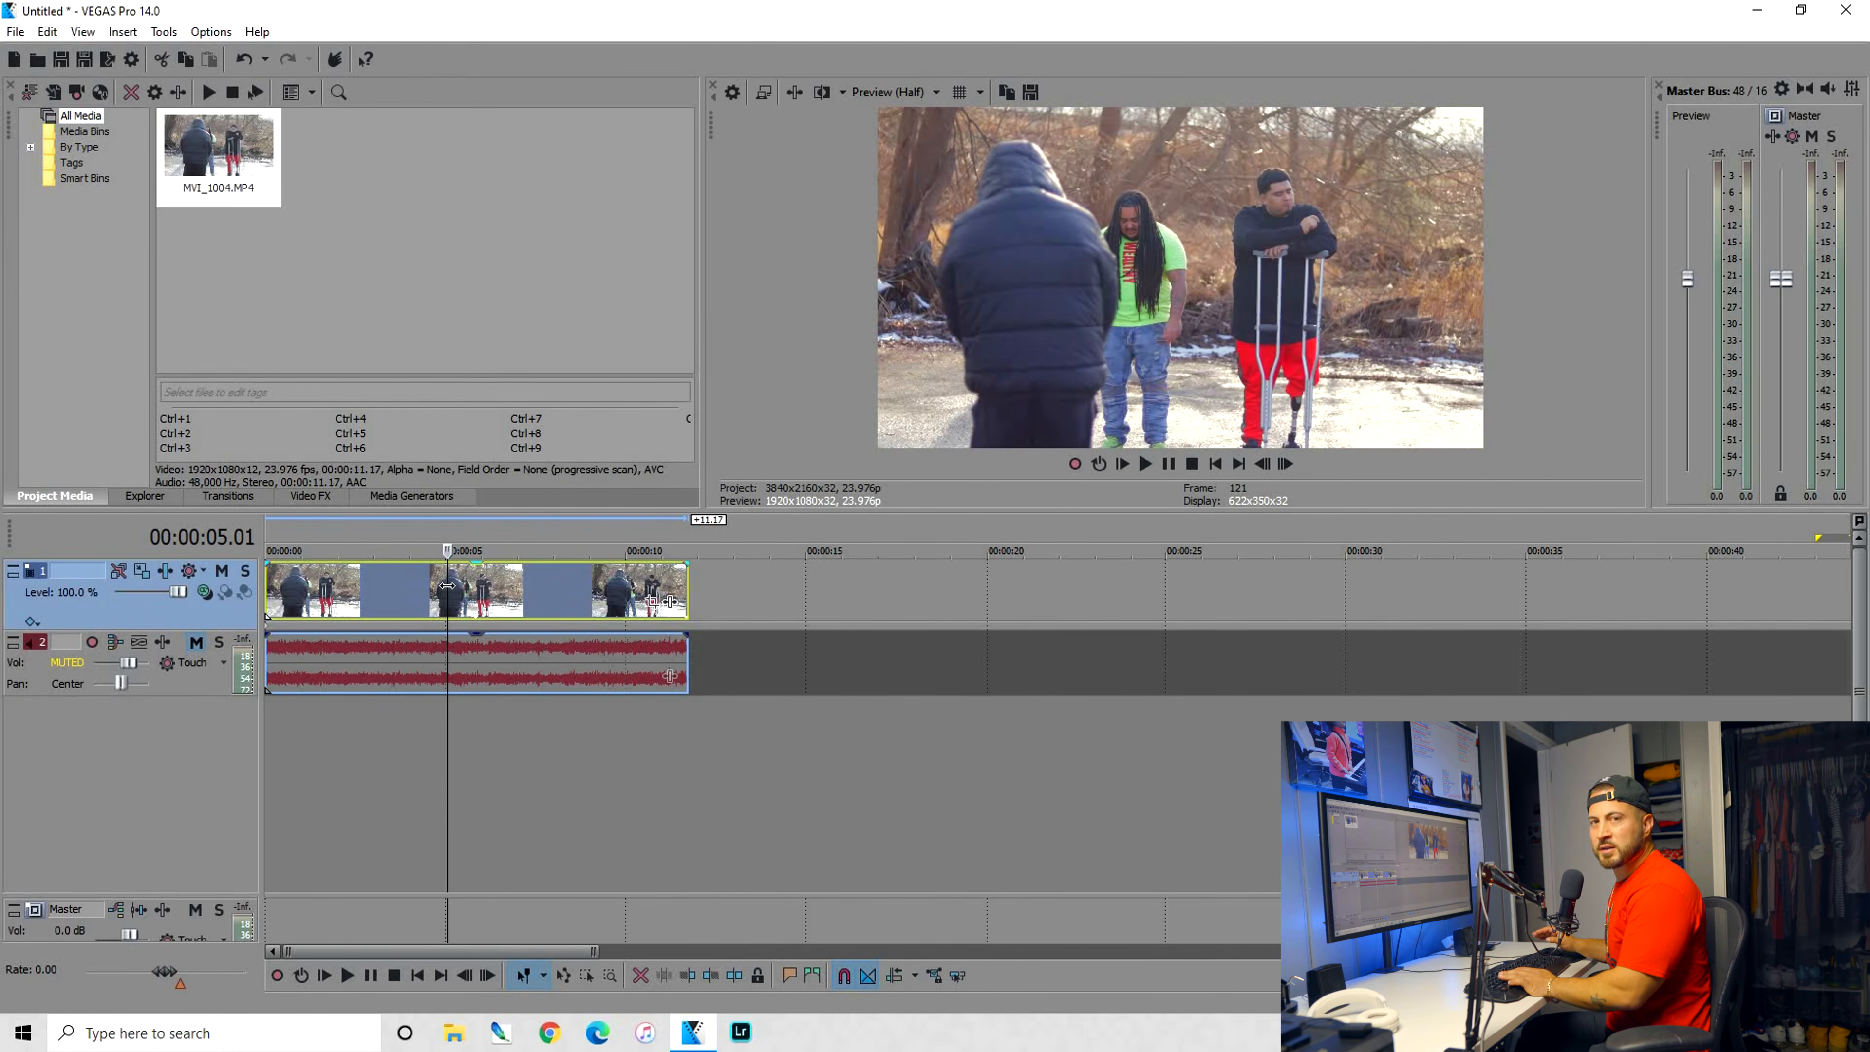
# Raise the track Color Corrector's saturation to about 2.959 and play the clip to judge the oversaturated look
pyautogui.click(166, 572)
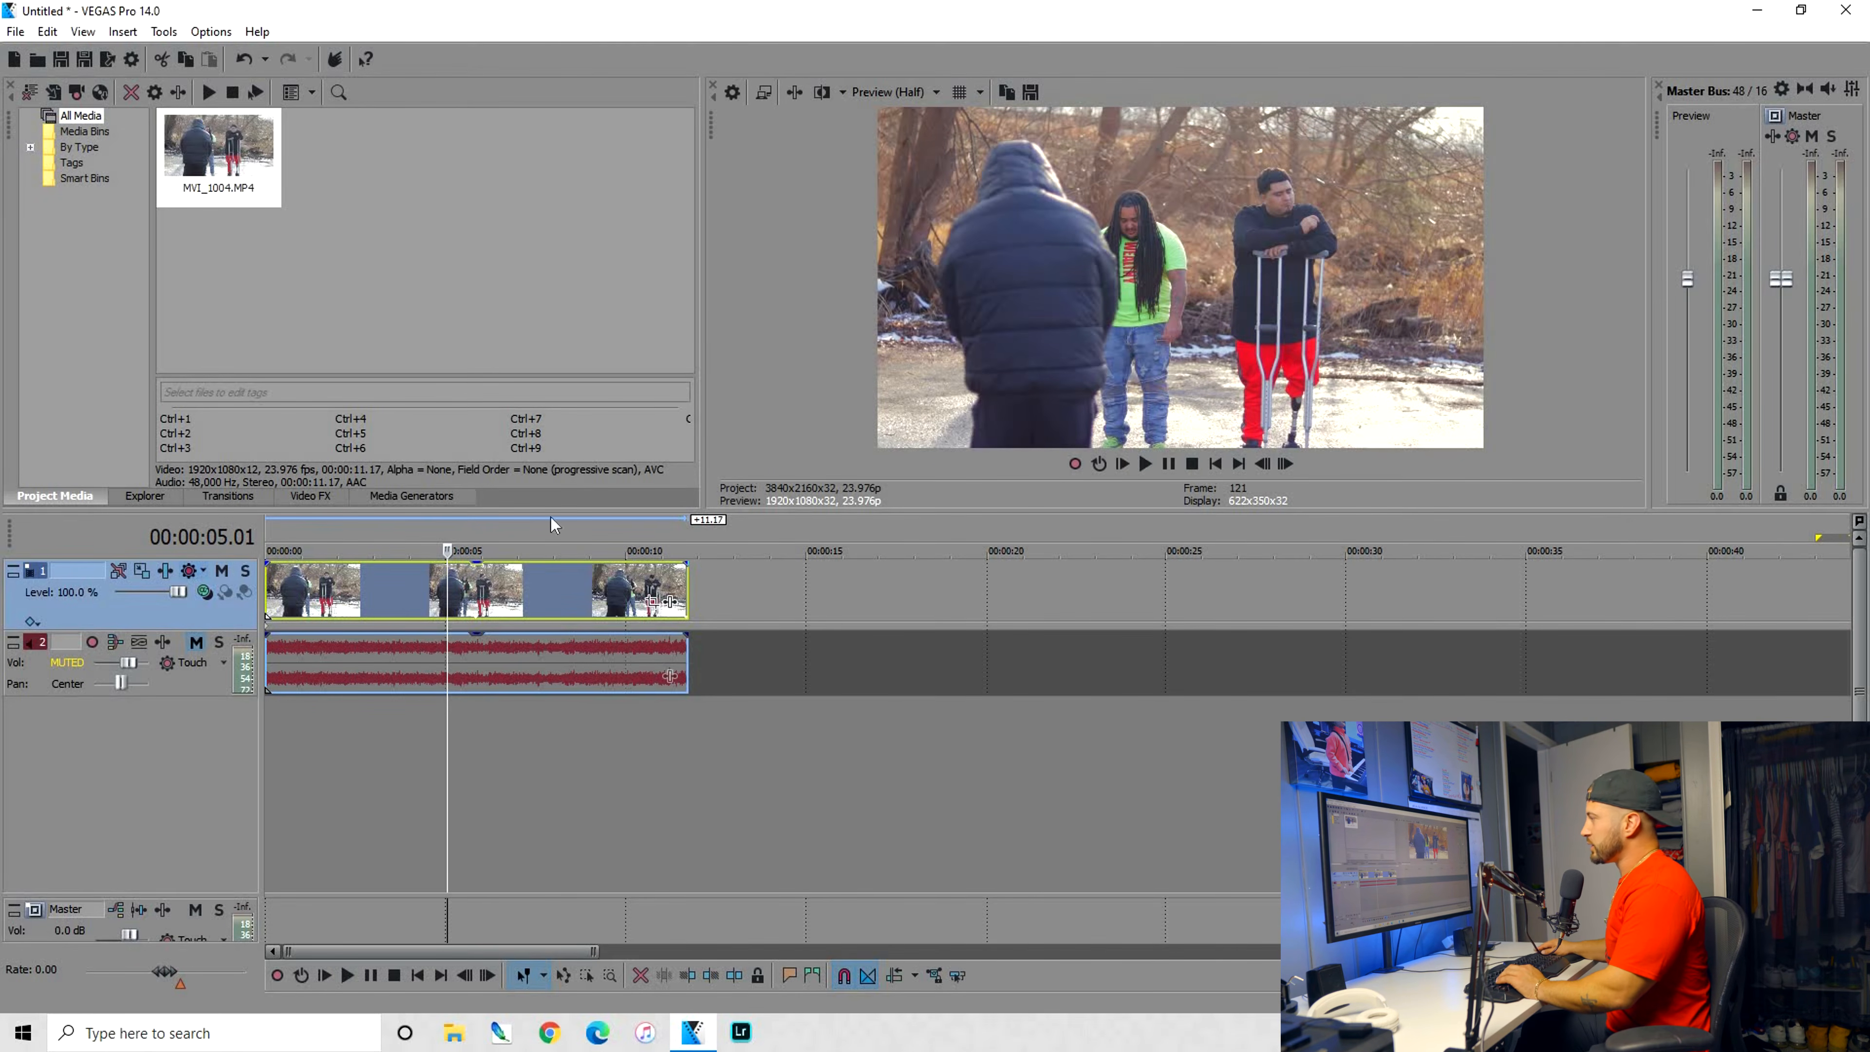
pyautogui.click(146, 392)
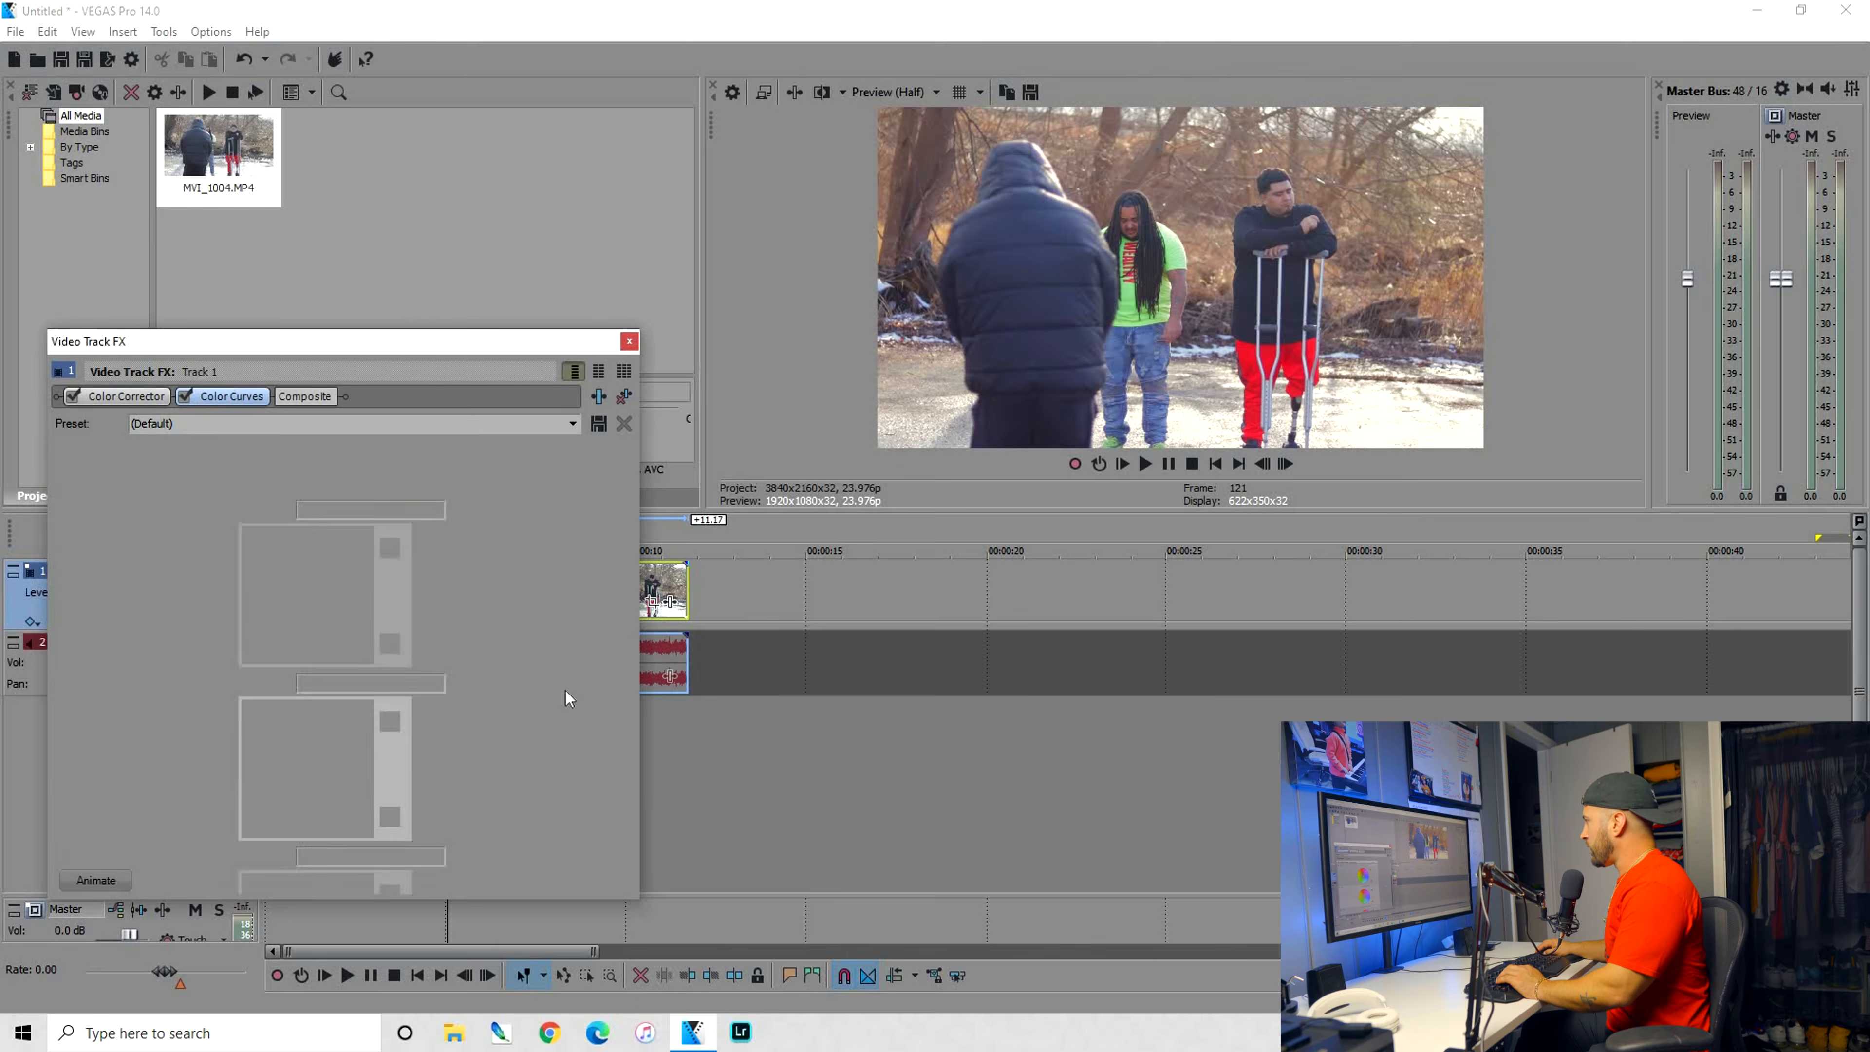
pyautogui.scroll(-5, 470, 649)
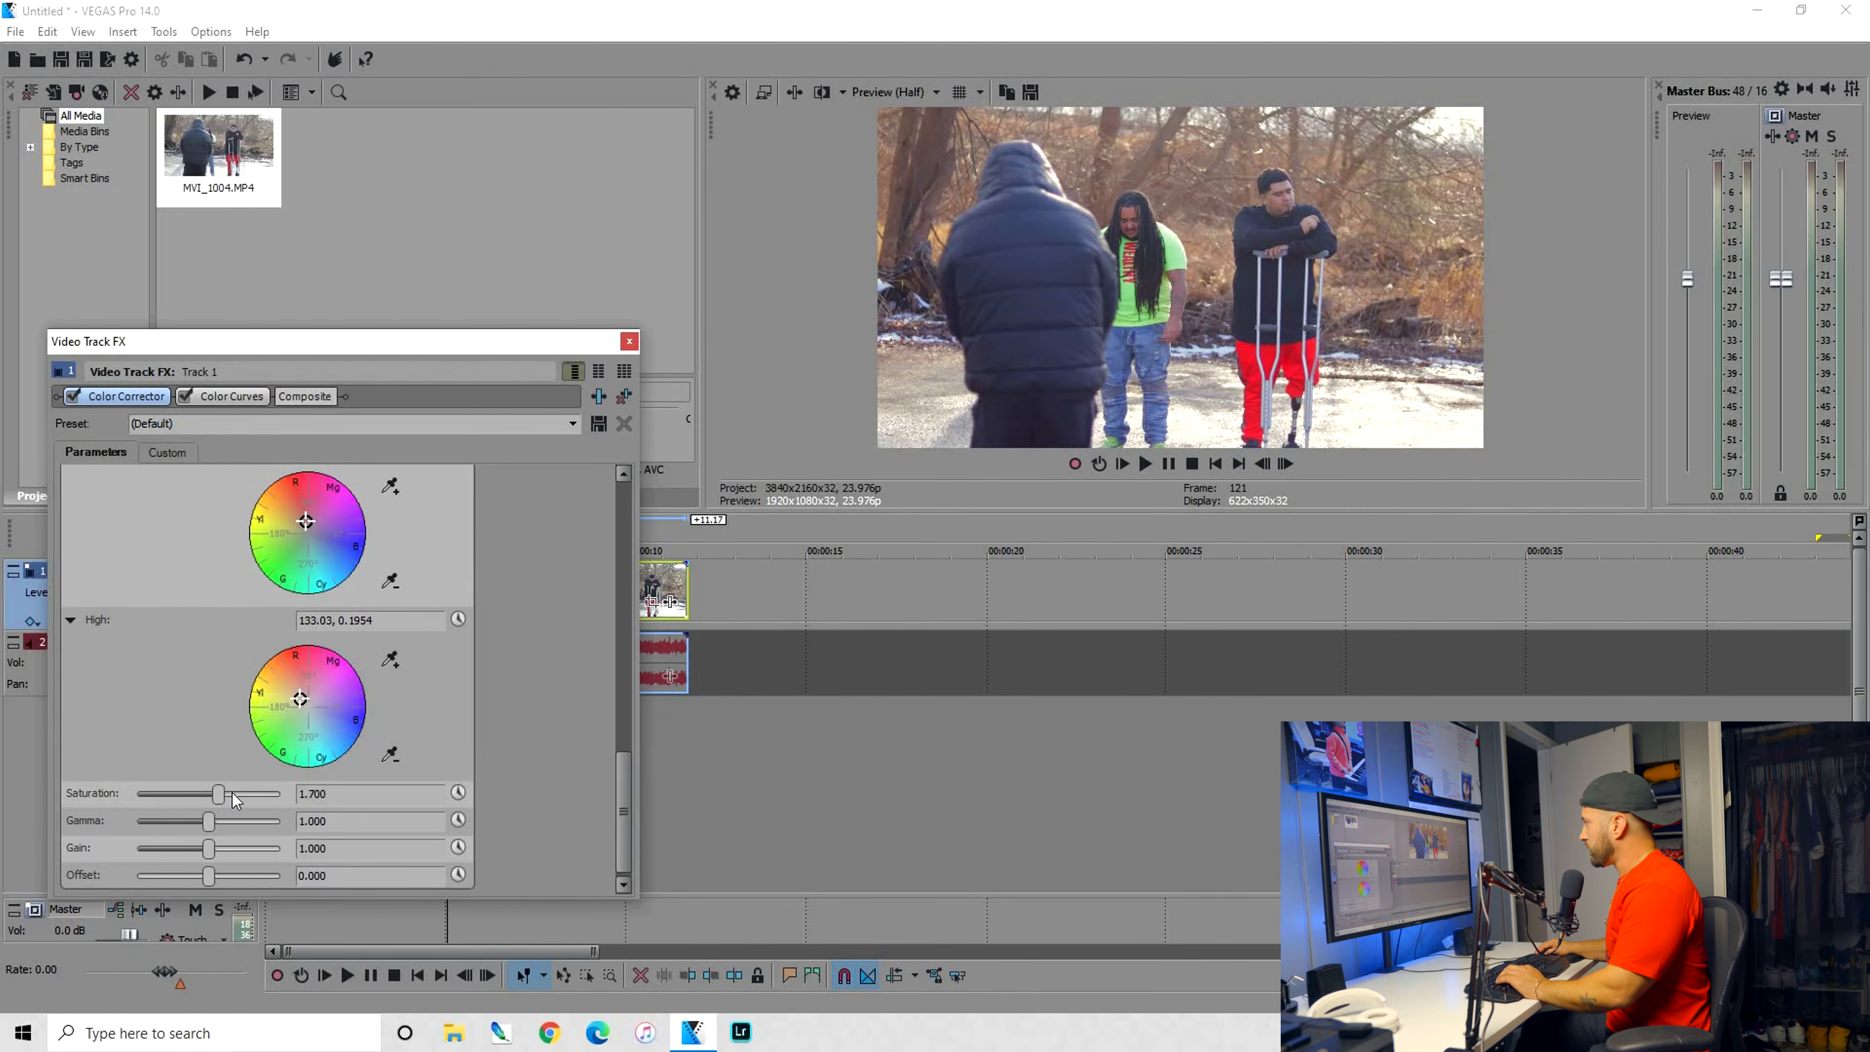
pyautogui.click(279, 792)
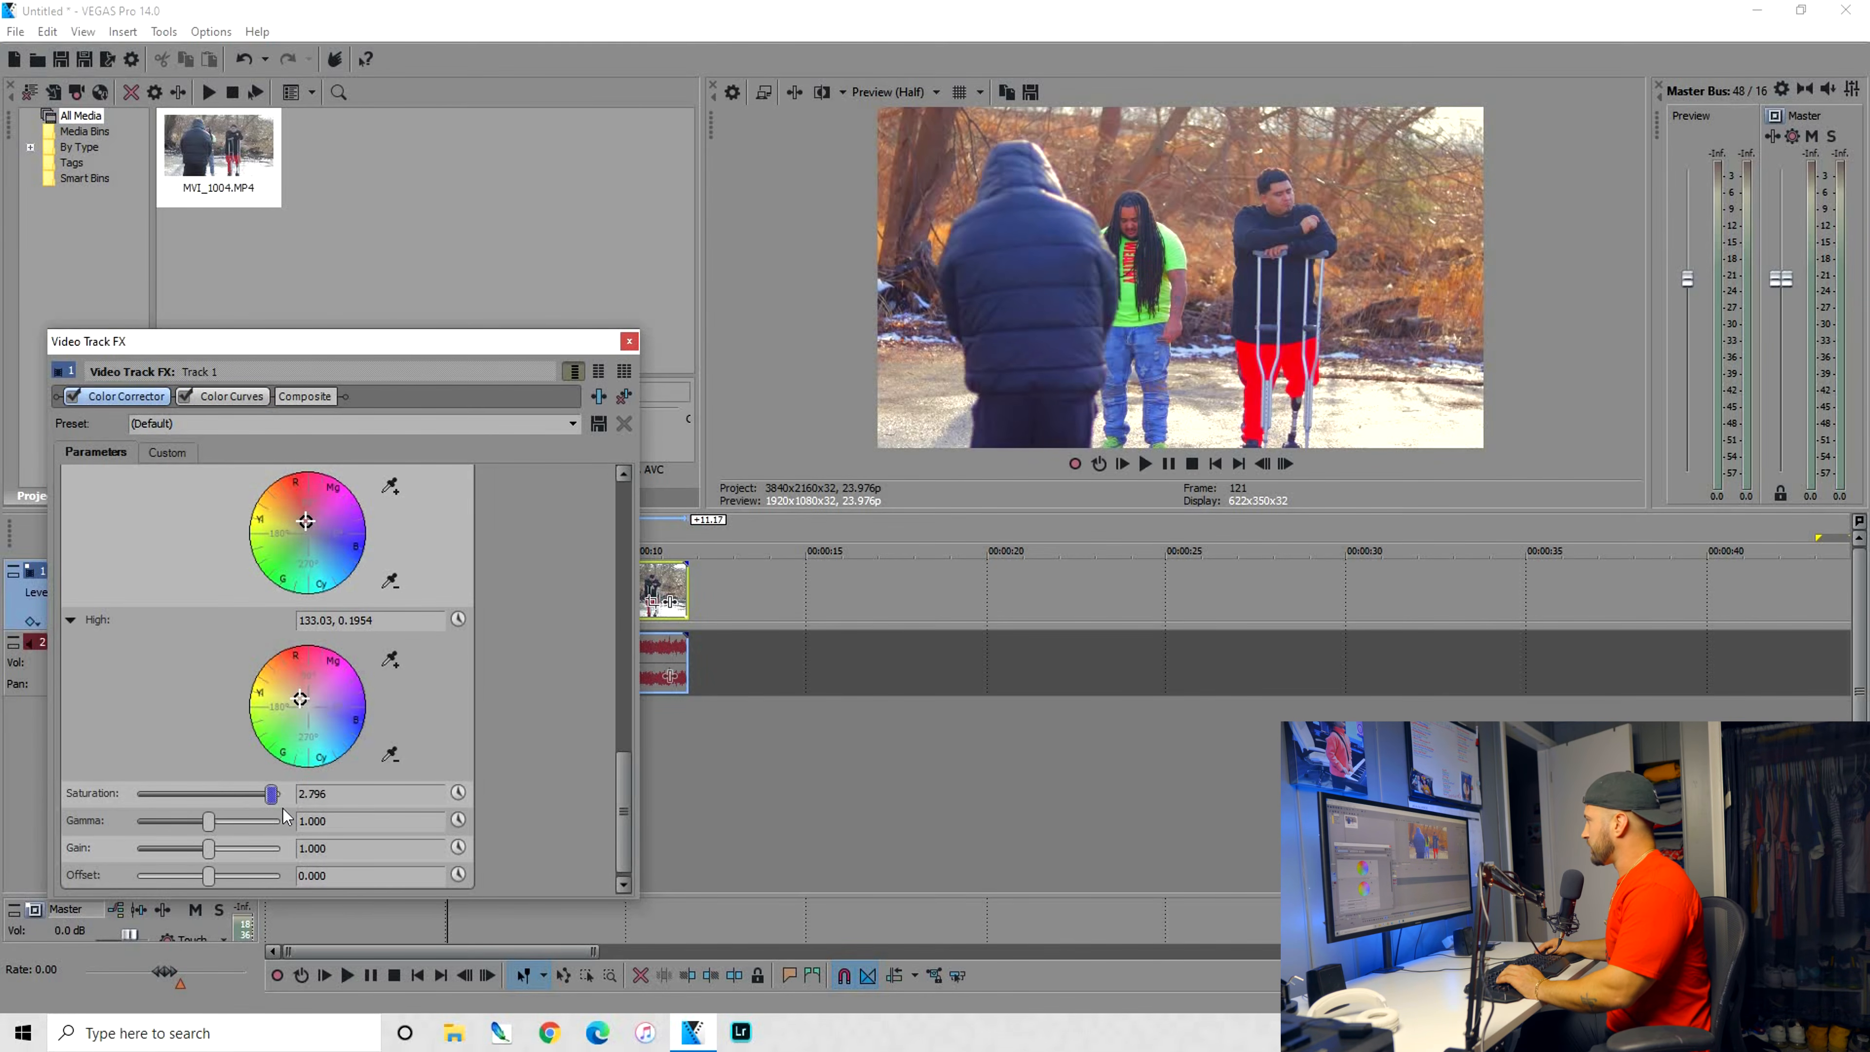
pyautogui.click(352, 921)
pyautogui.press('space')
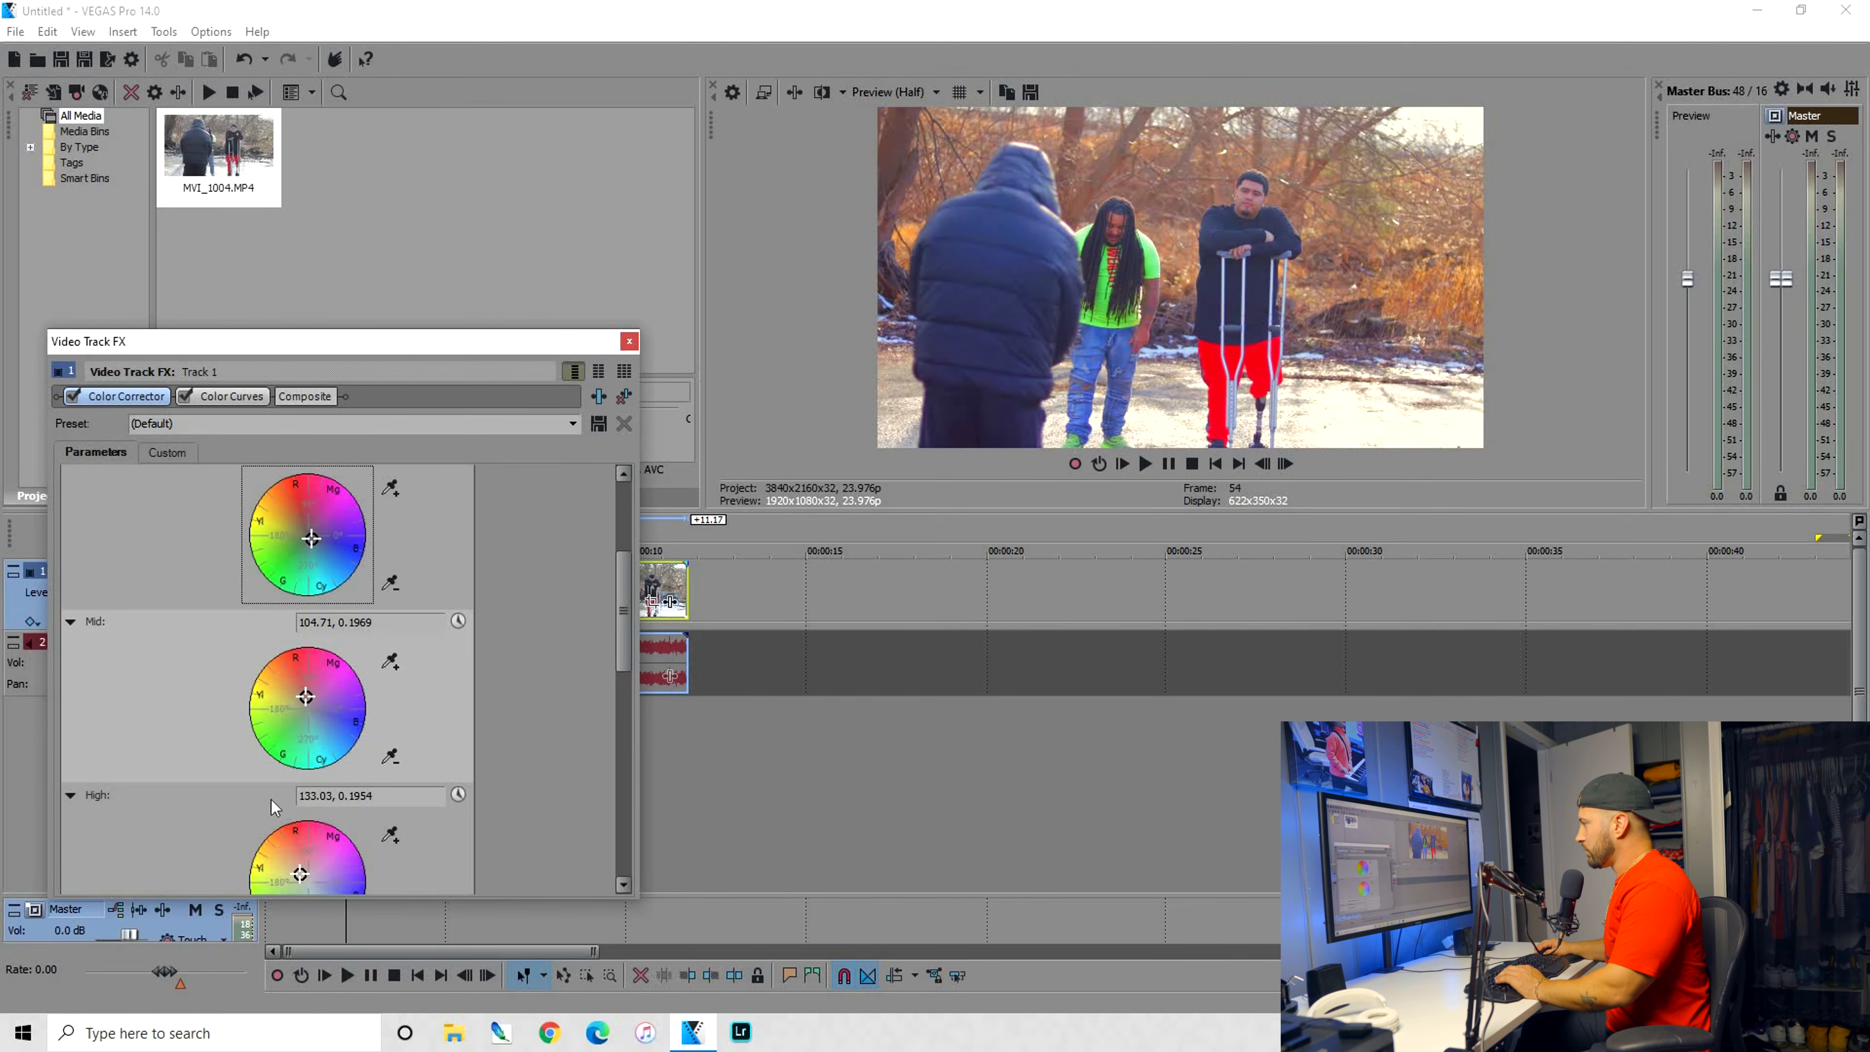
# Set the Color Corrector's saturation to about 1.061, gamma to about 0.830 and gain to about 1.088
pyautogui.scroll(-3, 250, 796)
pyautogui.click(200, 794)
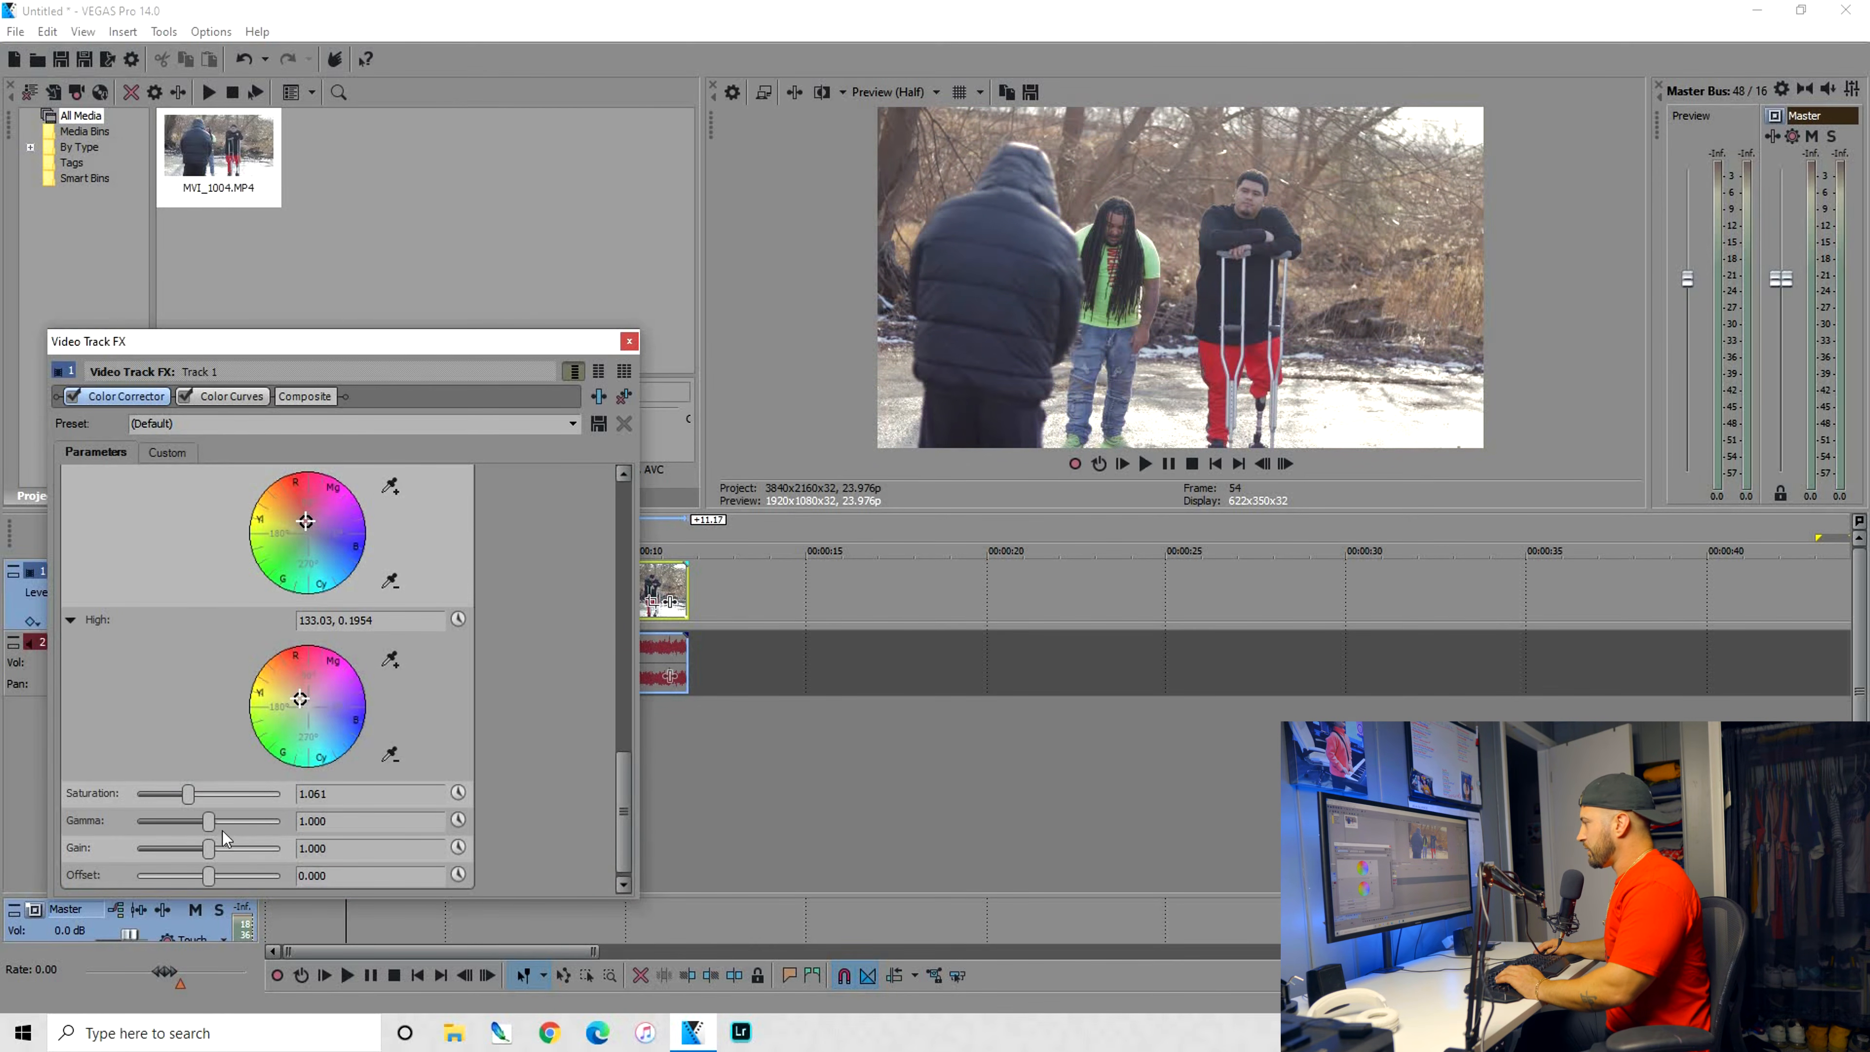
pyautogui.moveTo(203, 828); pyautogui.dragTo(218, 848)
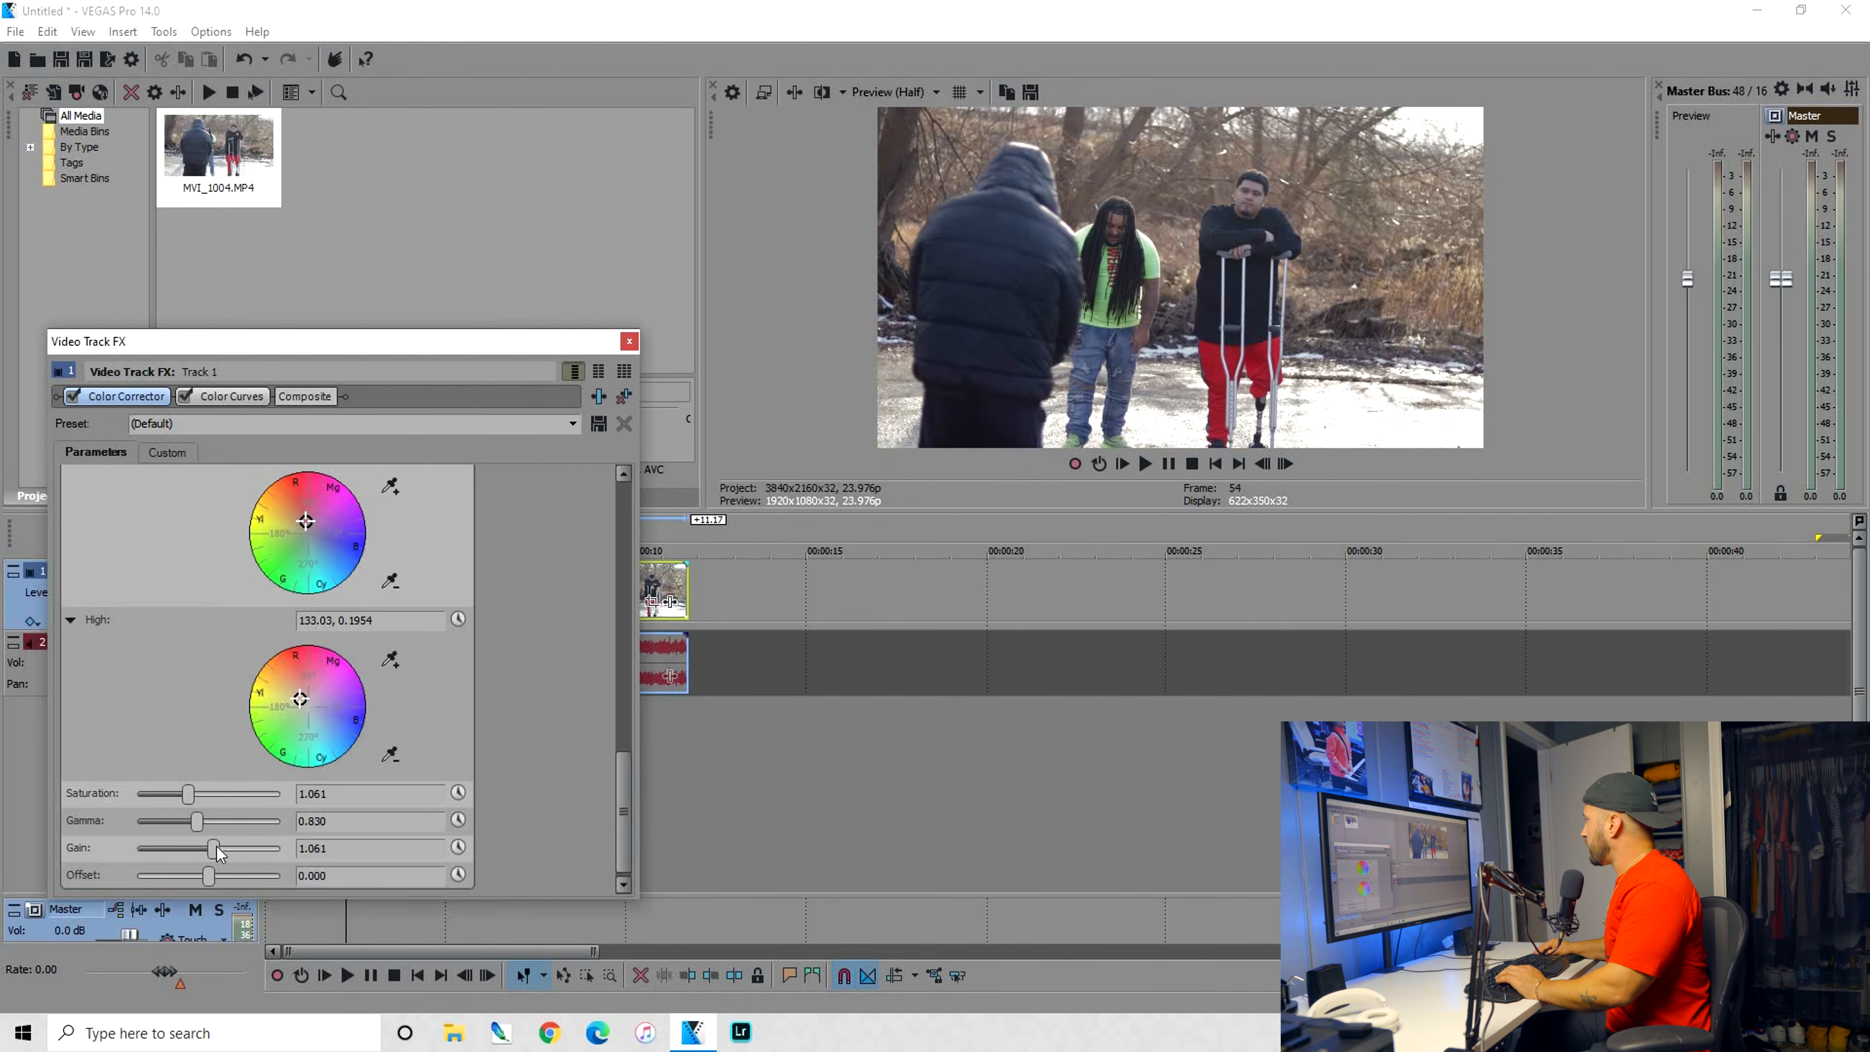
# Shift the Low wheel towards green, move the Mid wheel back near its centre and set High to about 130.03, 0.3109
pyautogui.scroll(2, 305, 667)
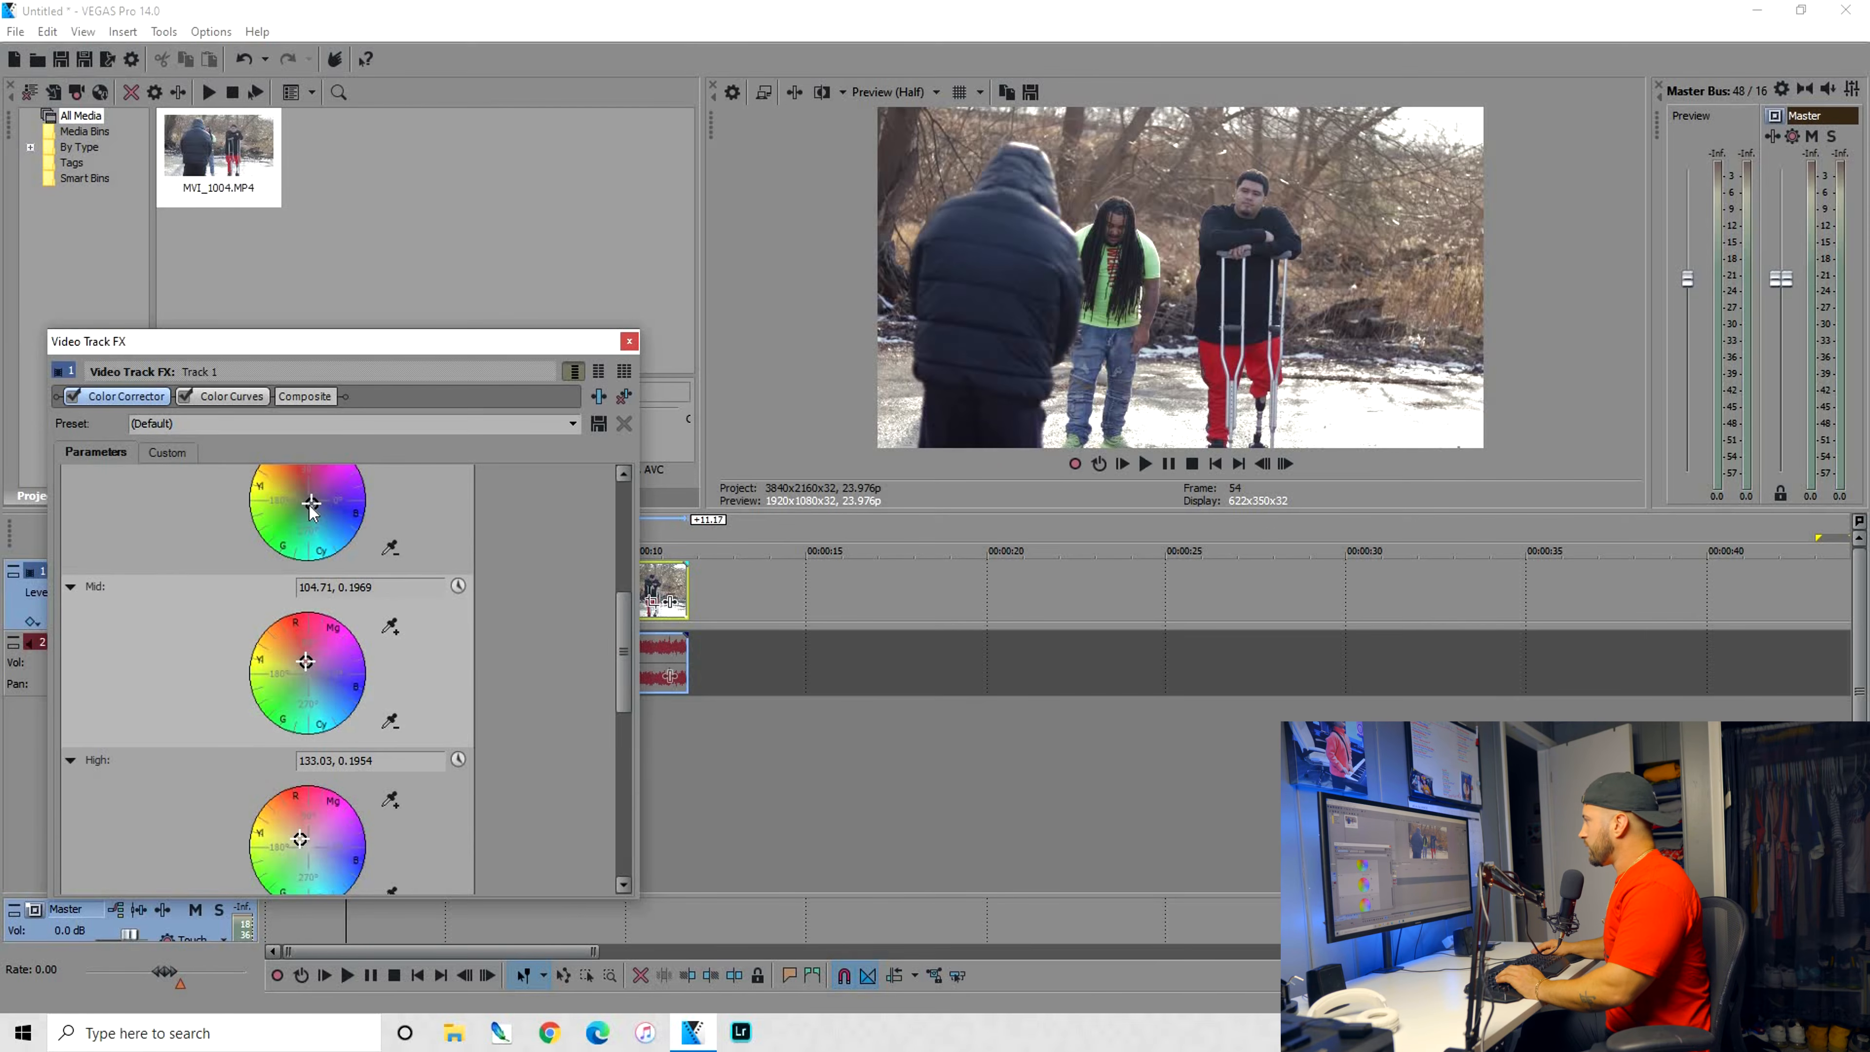
pyautogui.moveTo(302, 508); pyautogui.dragTo(299, 512)
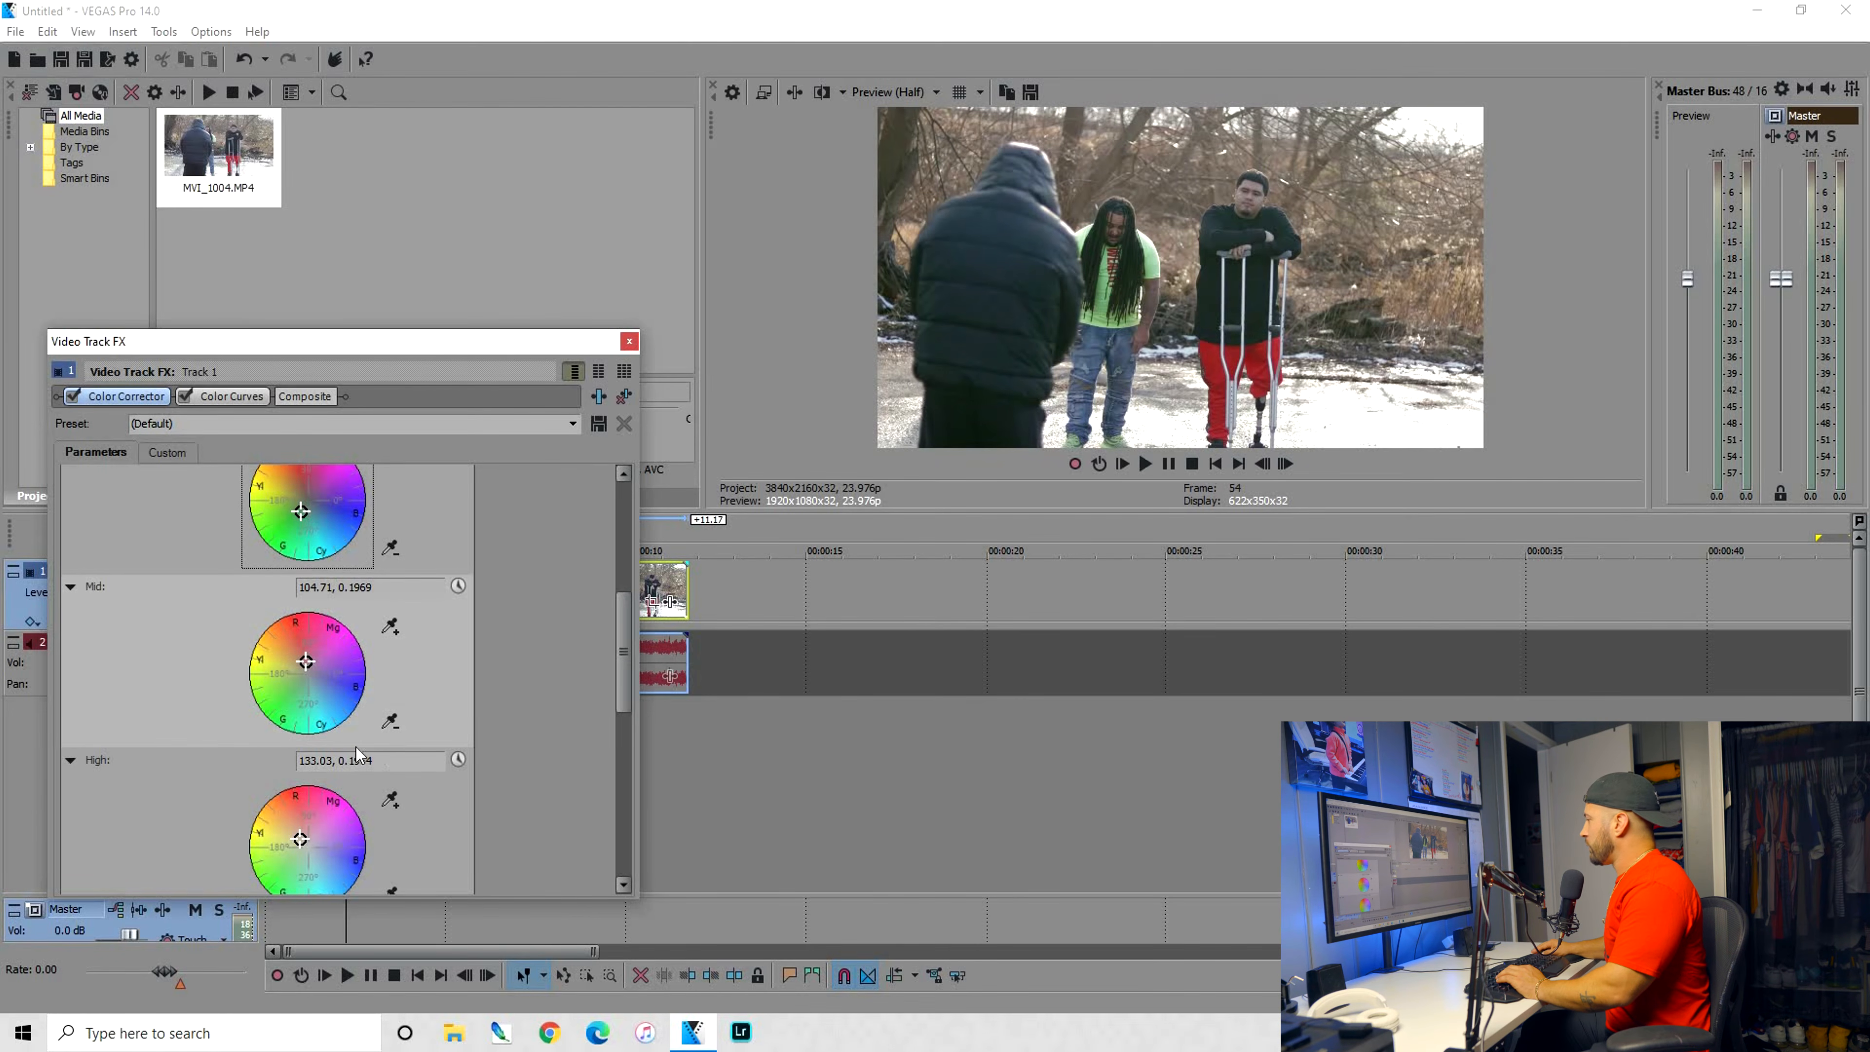
pyautogui.moveTo(297, 686); pyautogui.dragTo(307, 683)
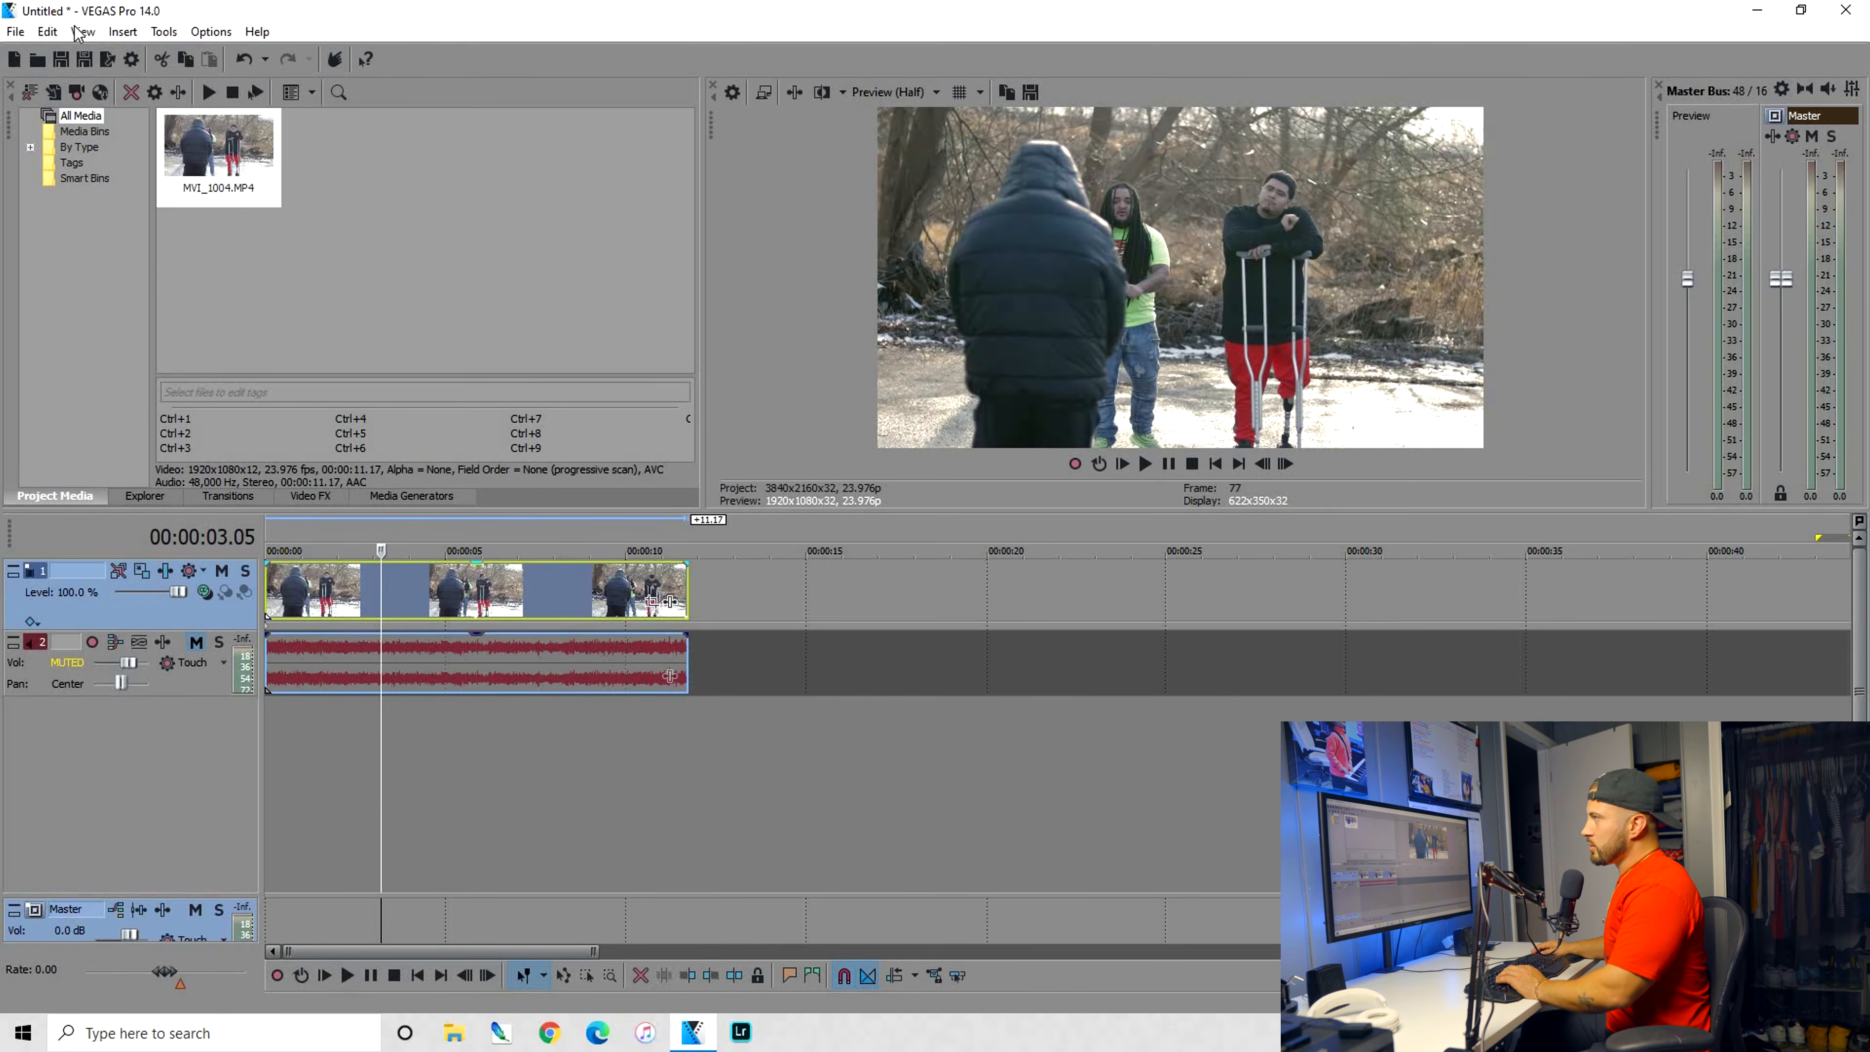
# Display the video scopes with vectorscope, waveform, histogram and RGB parade beside the preview
pyautogui.hotkey('alt', 'v')
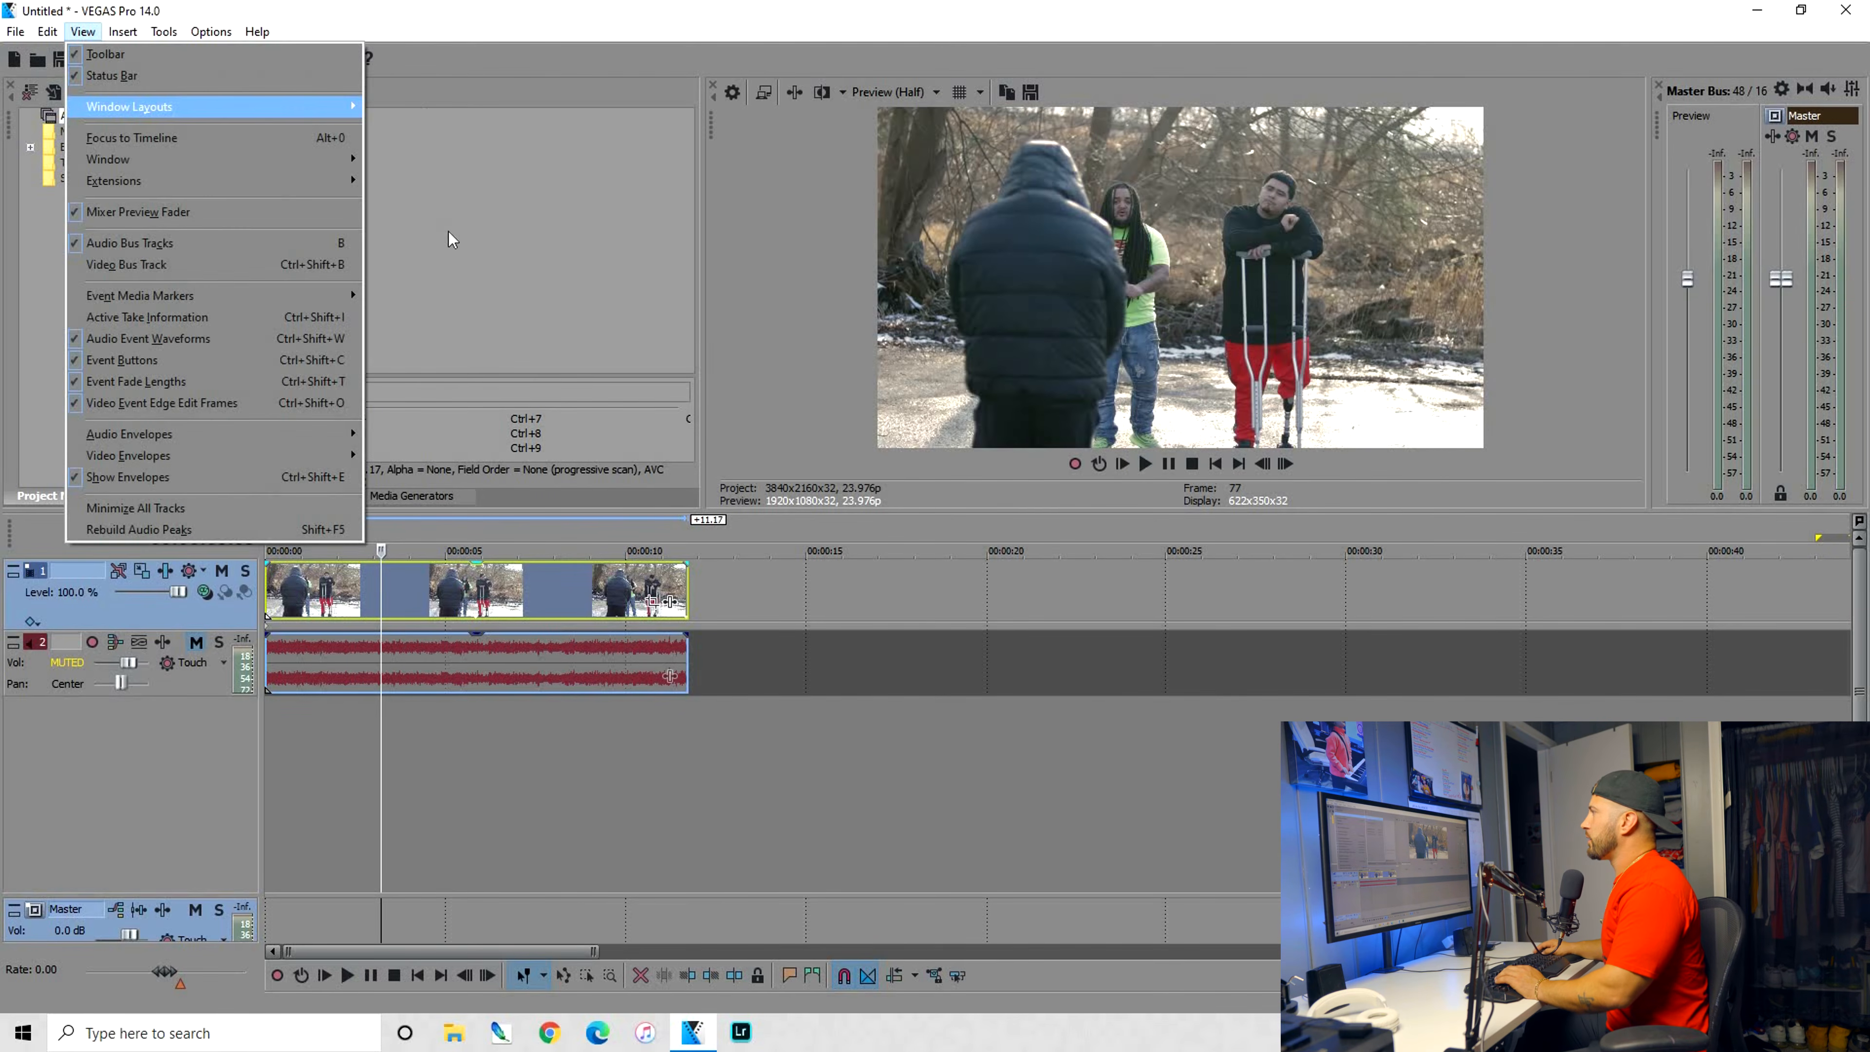
pyautogui.moveTo(165, 104)
pyautogui.click(456, 243)
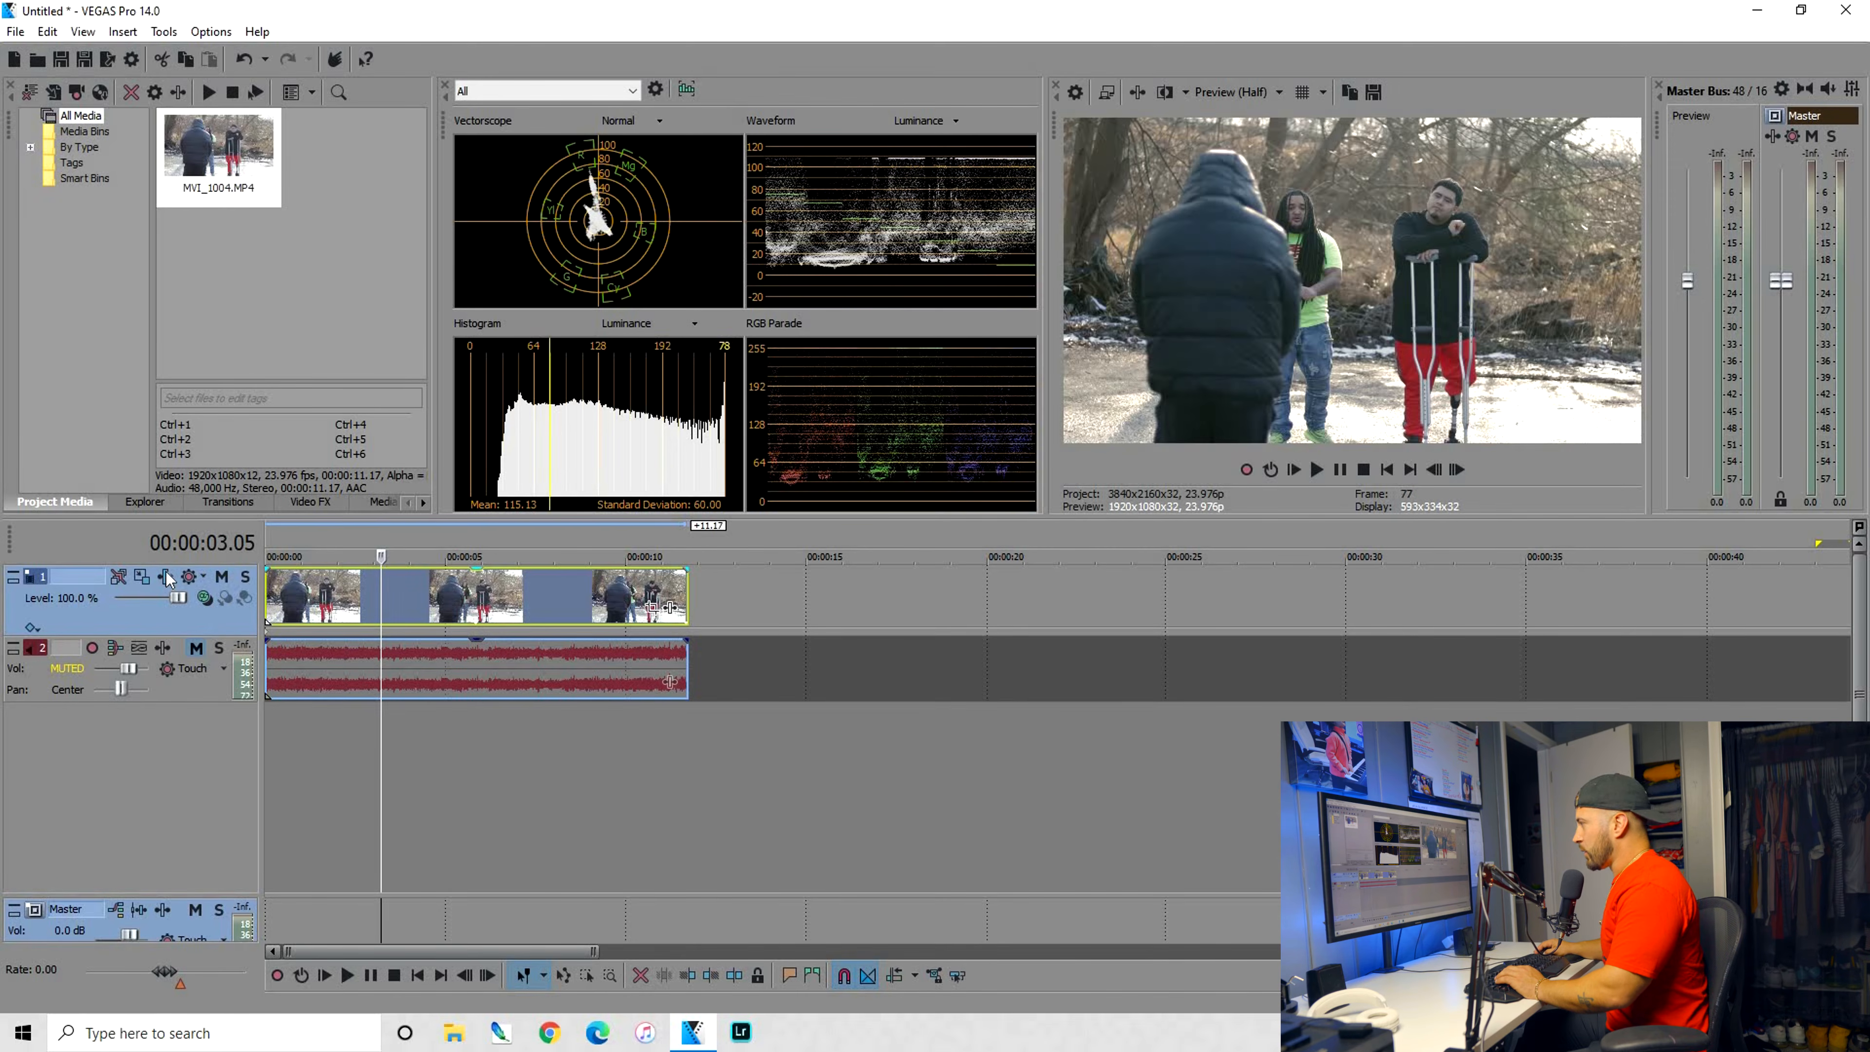
# Adjust the track's Color Corrector against the scopes to about 0.939 gamma, 0.993 gain and -8.639 offset, and close the effects window
pyautogui.click(141, 576)
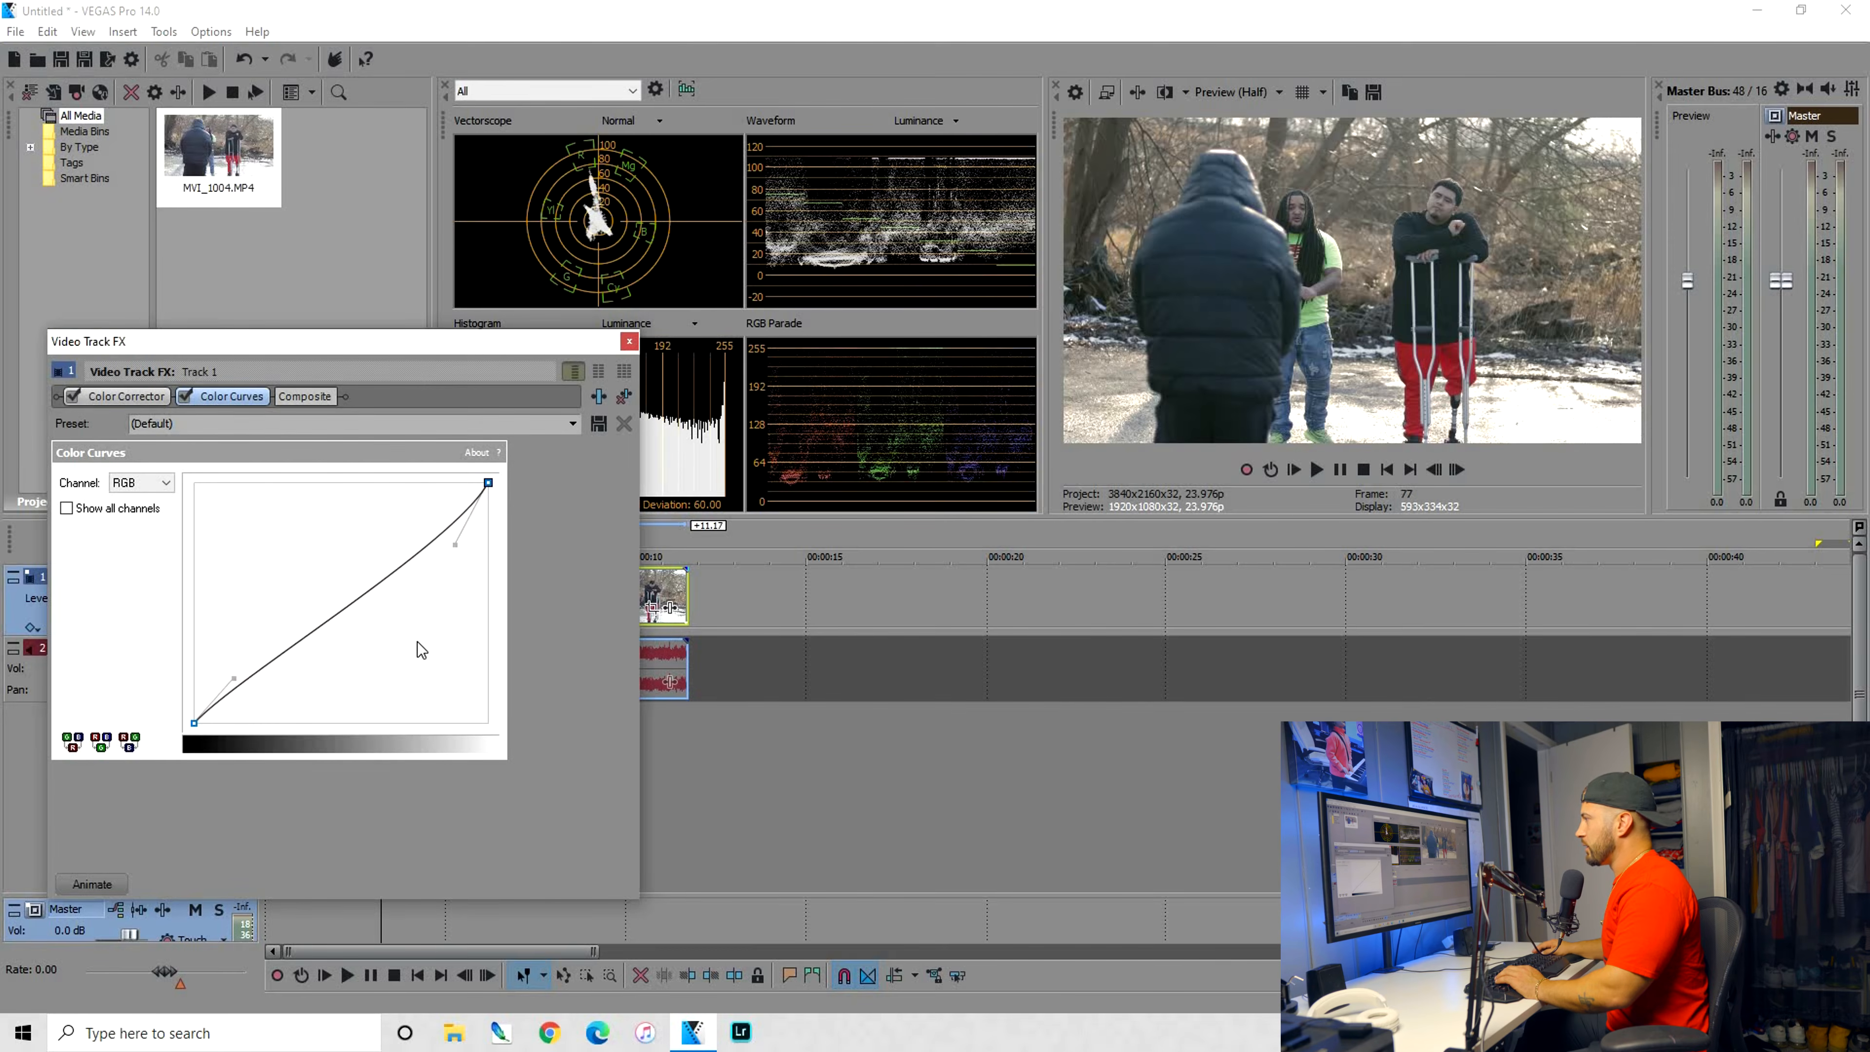
pyautogui.click(126, 396)
pyautogui.scroll(-5, 213, 810)
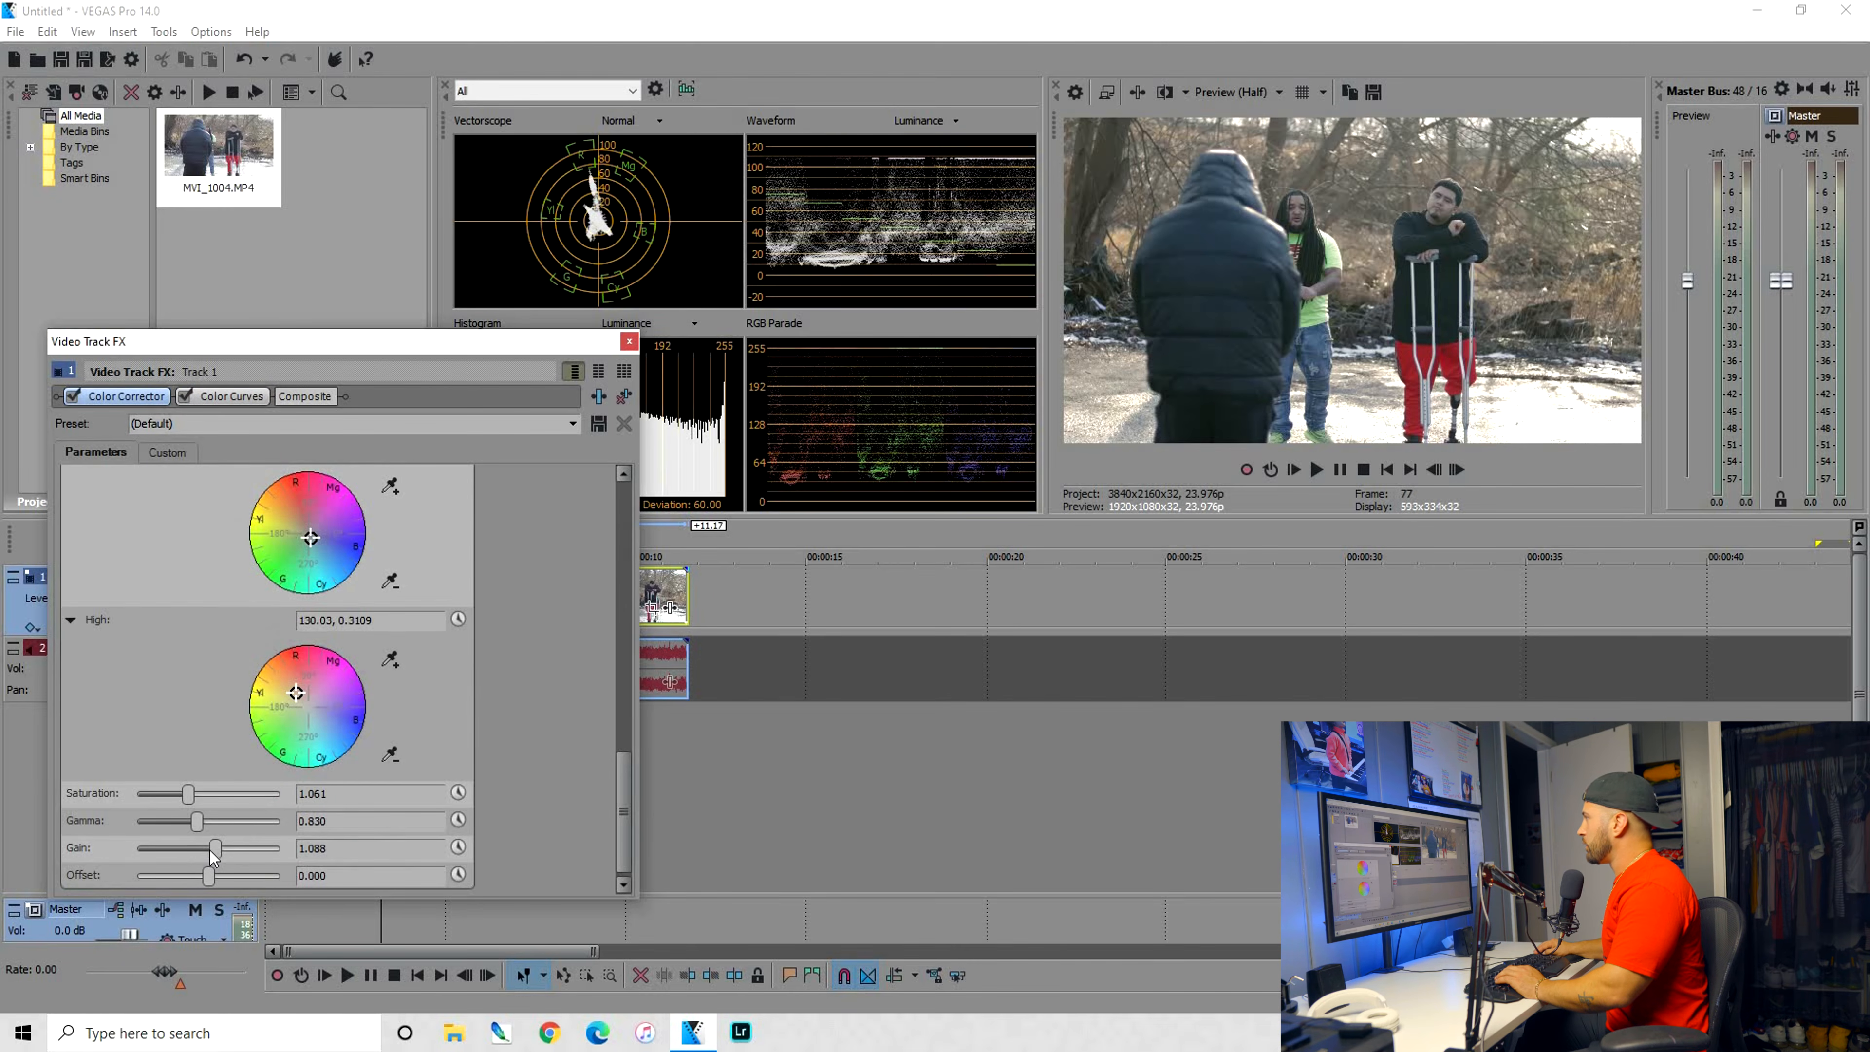
pyautogui.moveTo(207, 854); pyautogui.dragTo(207, 875)
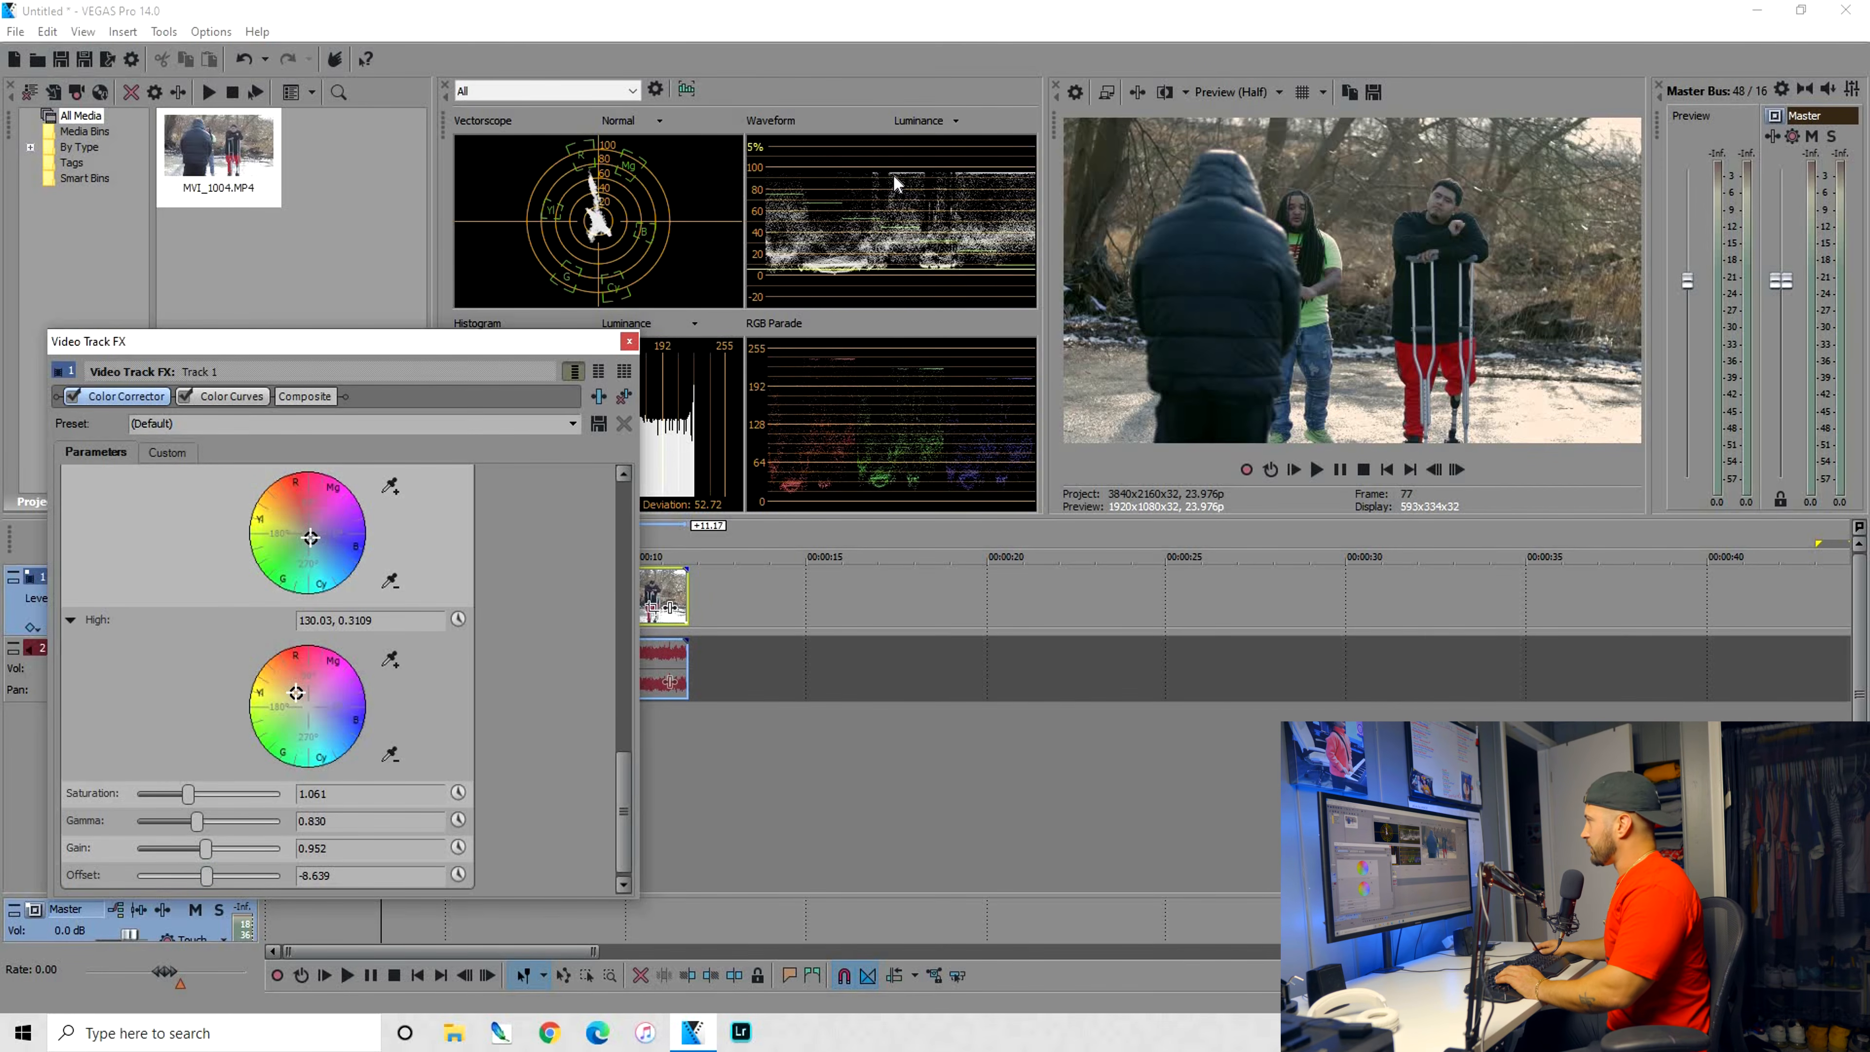
pyautogui.doubleClick(204, 876)
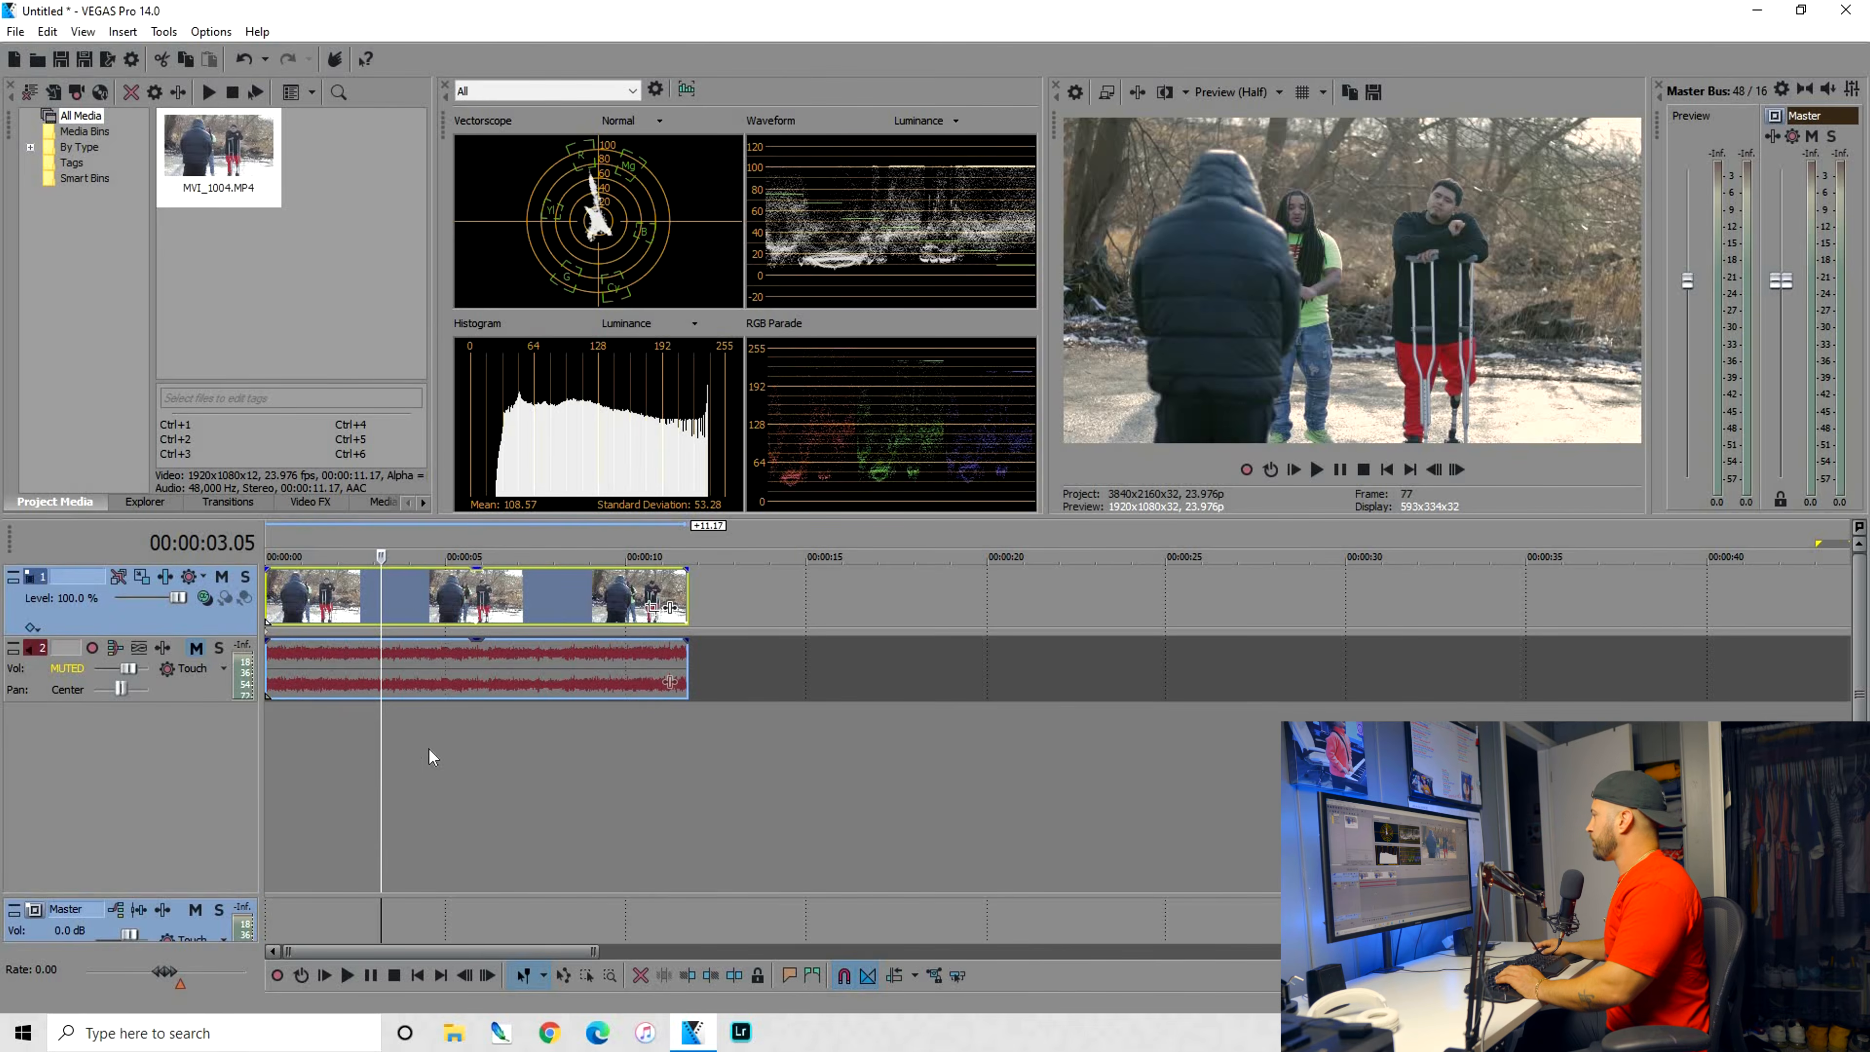
pyautogui.click(427, 748)
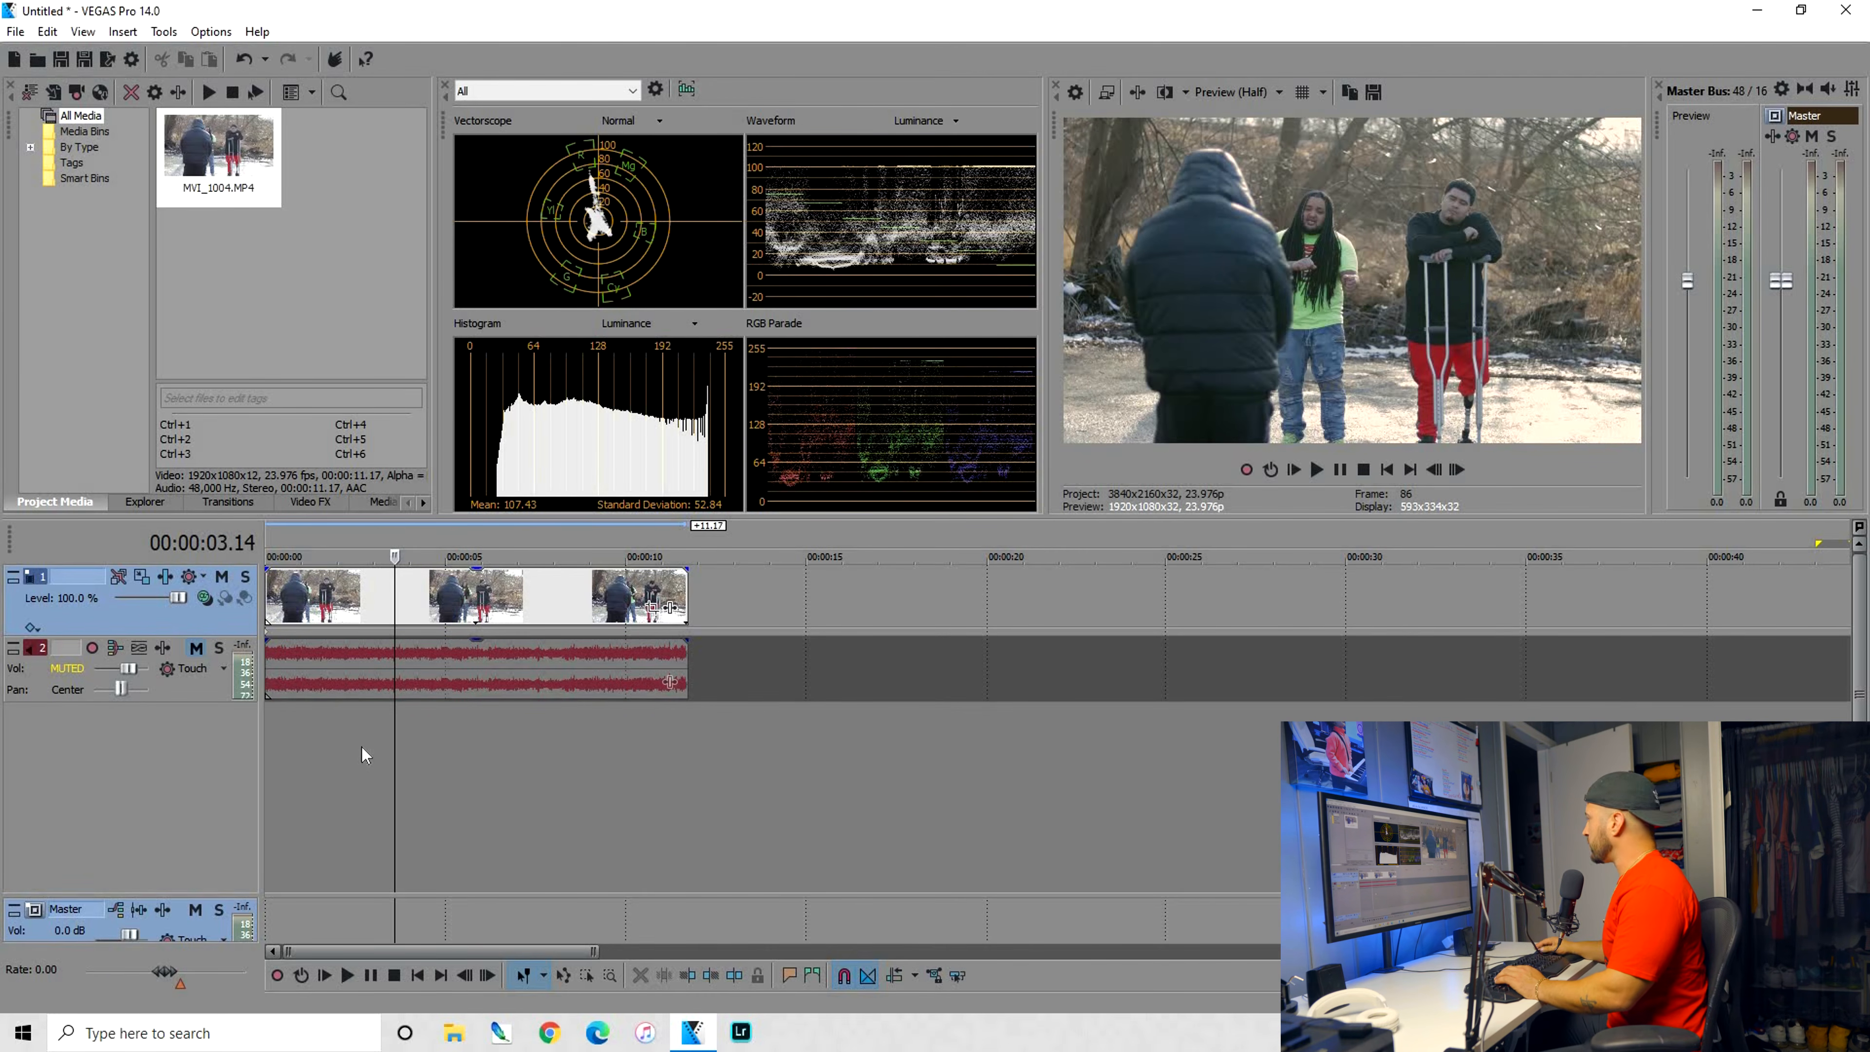
# Split the clip at 00:00:03.12, delete the part before the cut and play back the remainder
pyautogui.click(382, 619)
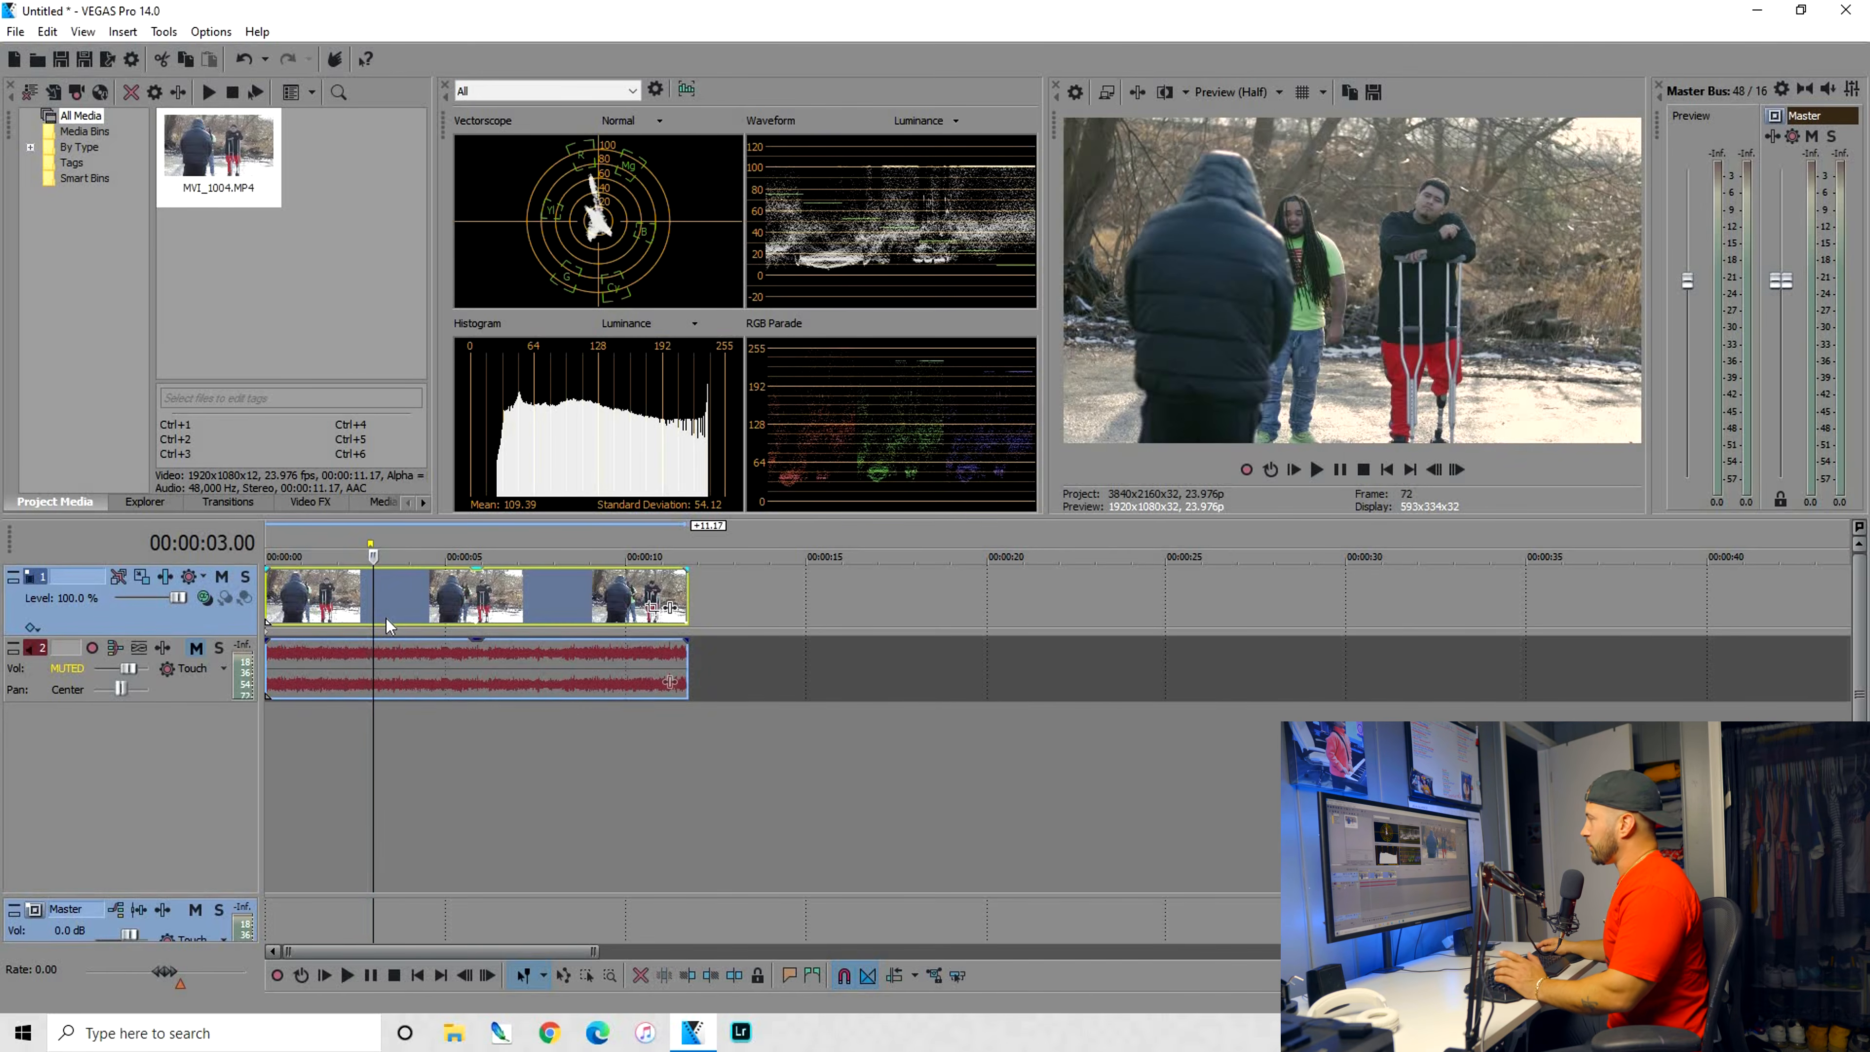
pyautogui.click(391, 605)
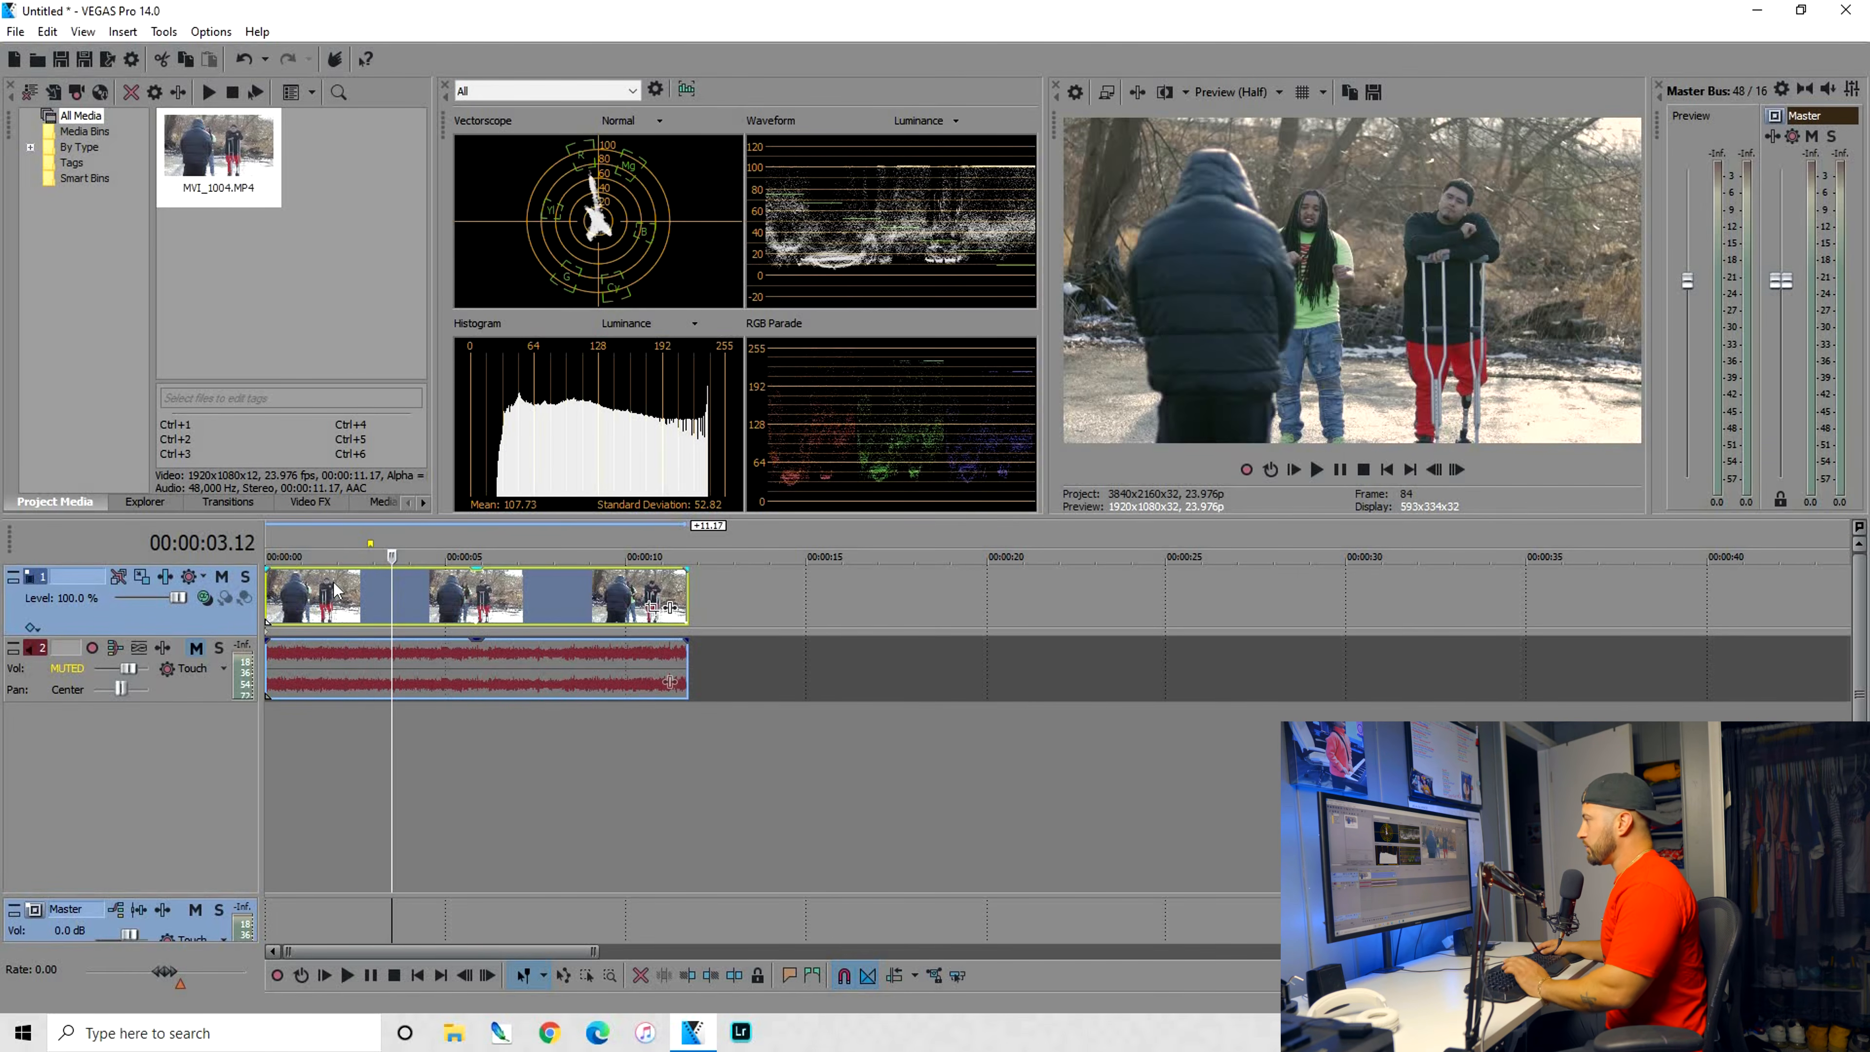
pyautogui.press('s')
pyautogui.click(333, 591)
pyautogui.press('Delete')
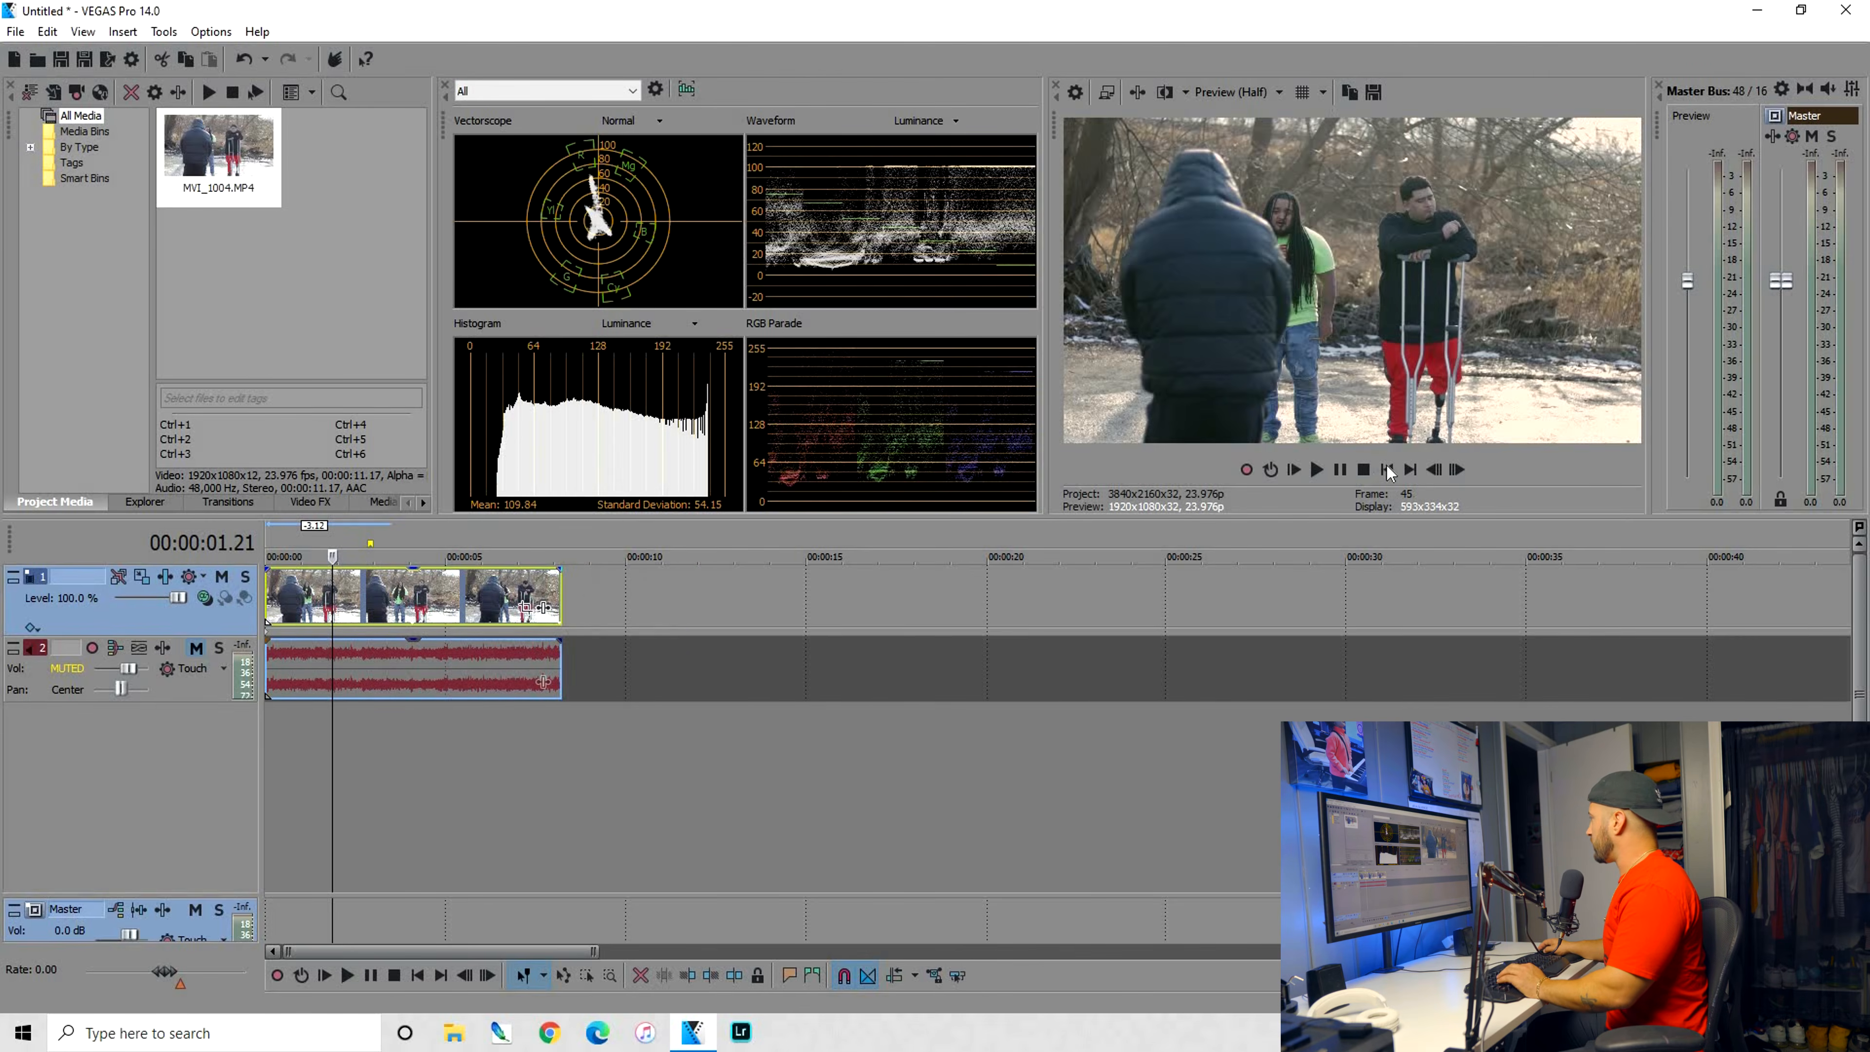
pyautogui.press('space')
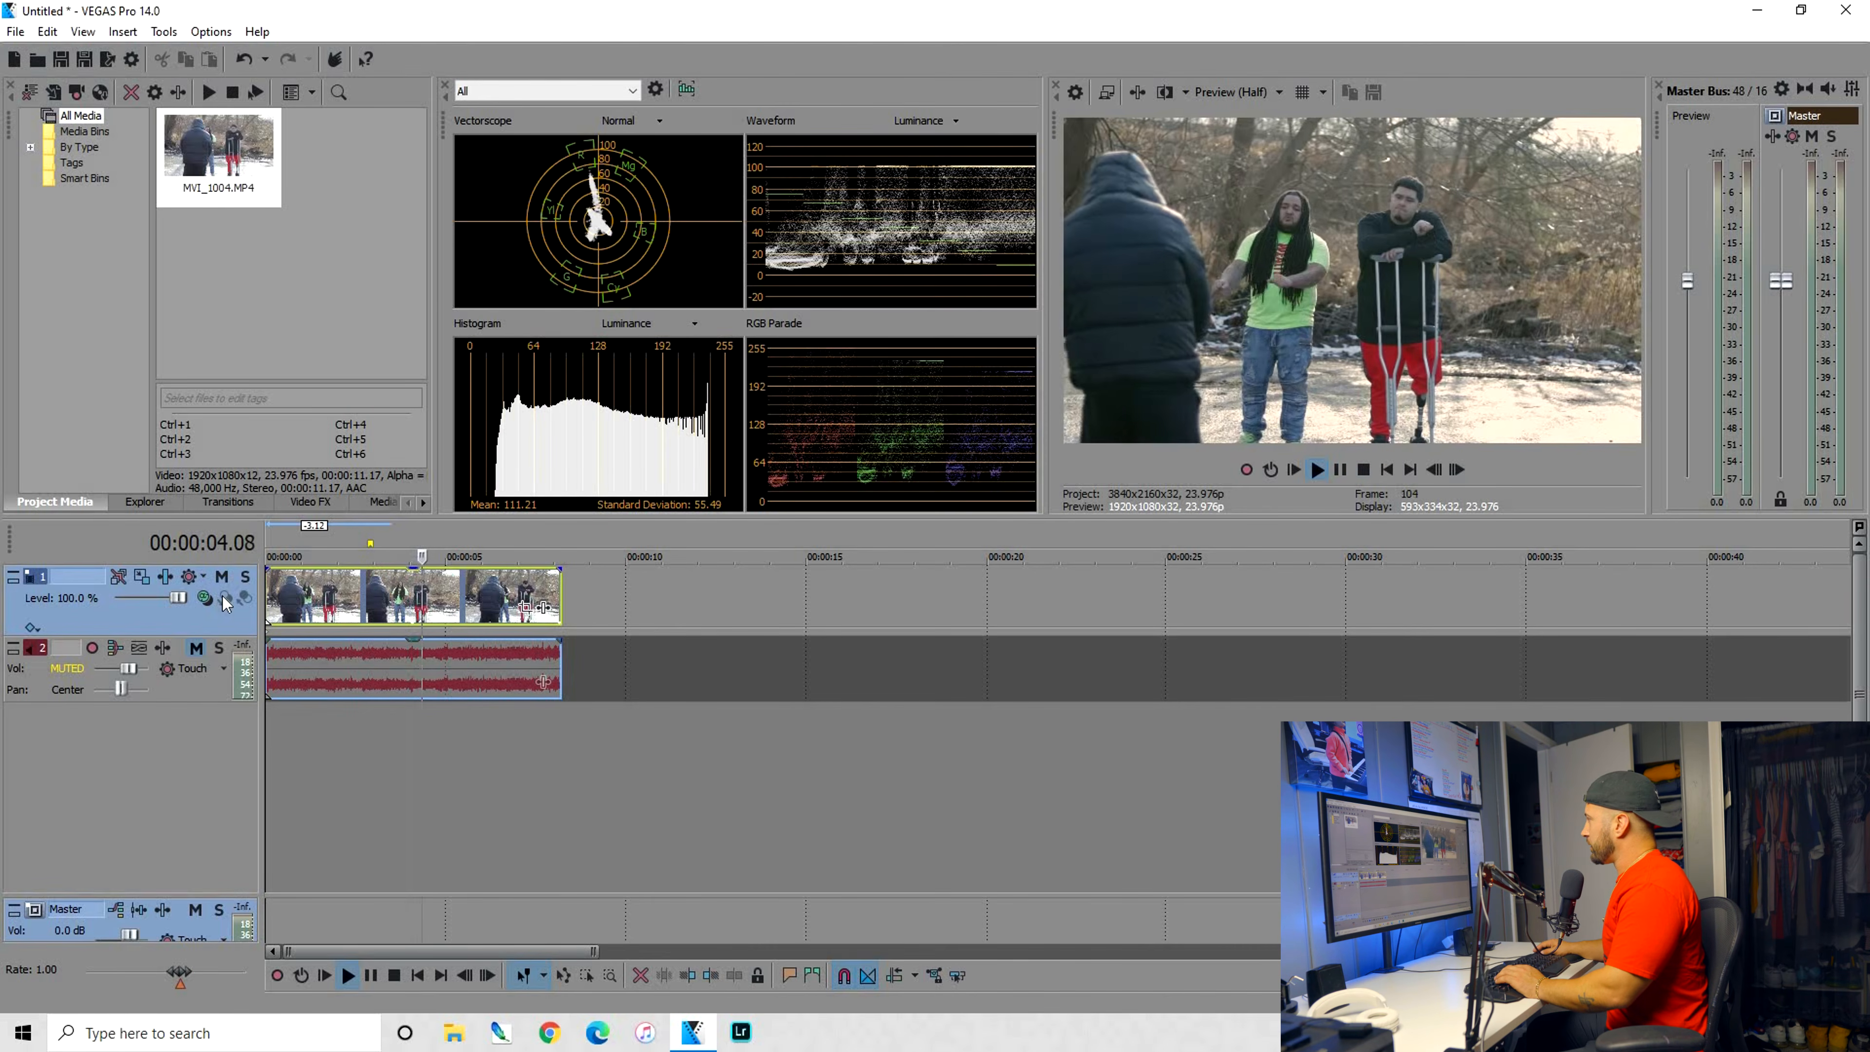
pyautogui.press('Return')
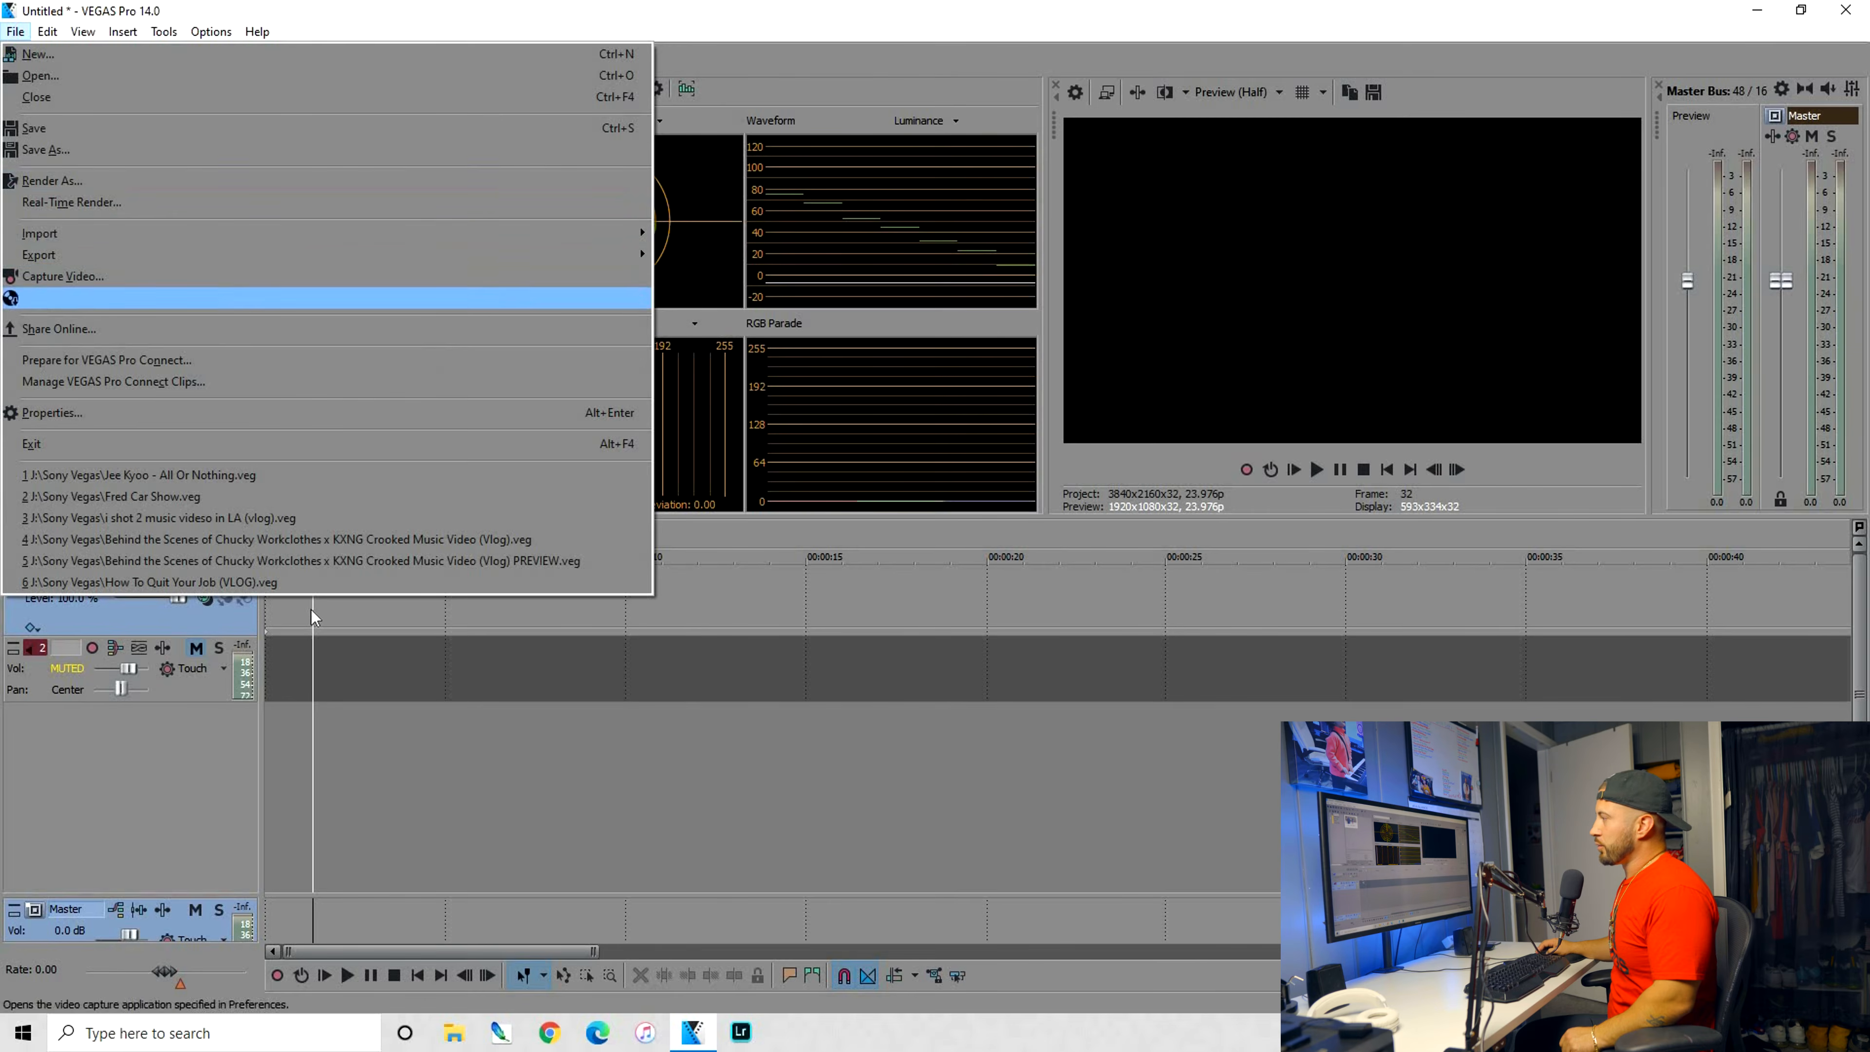
# Import C4619.MP4 into the project and place it at the start of the emptied timeline
pyautogui.click(311, 608)
pyautogui.click(311, 608)
pyautogui.moveTo(141, 699); pyautogui.dragTo(141, 699)
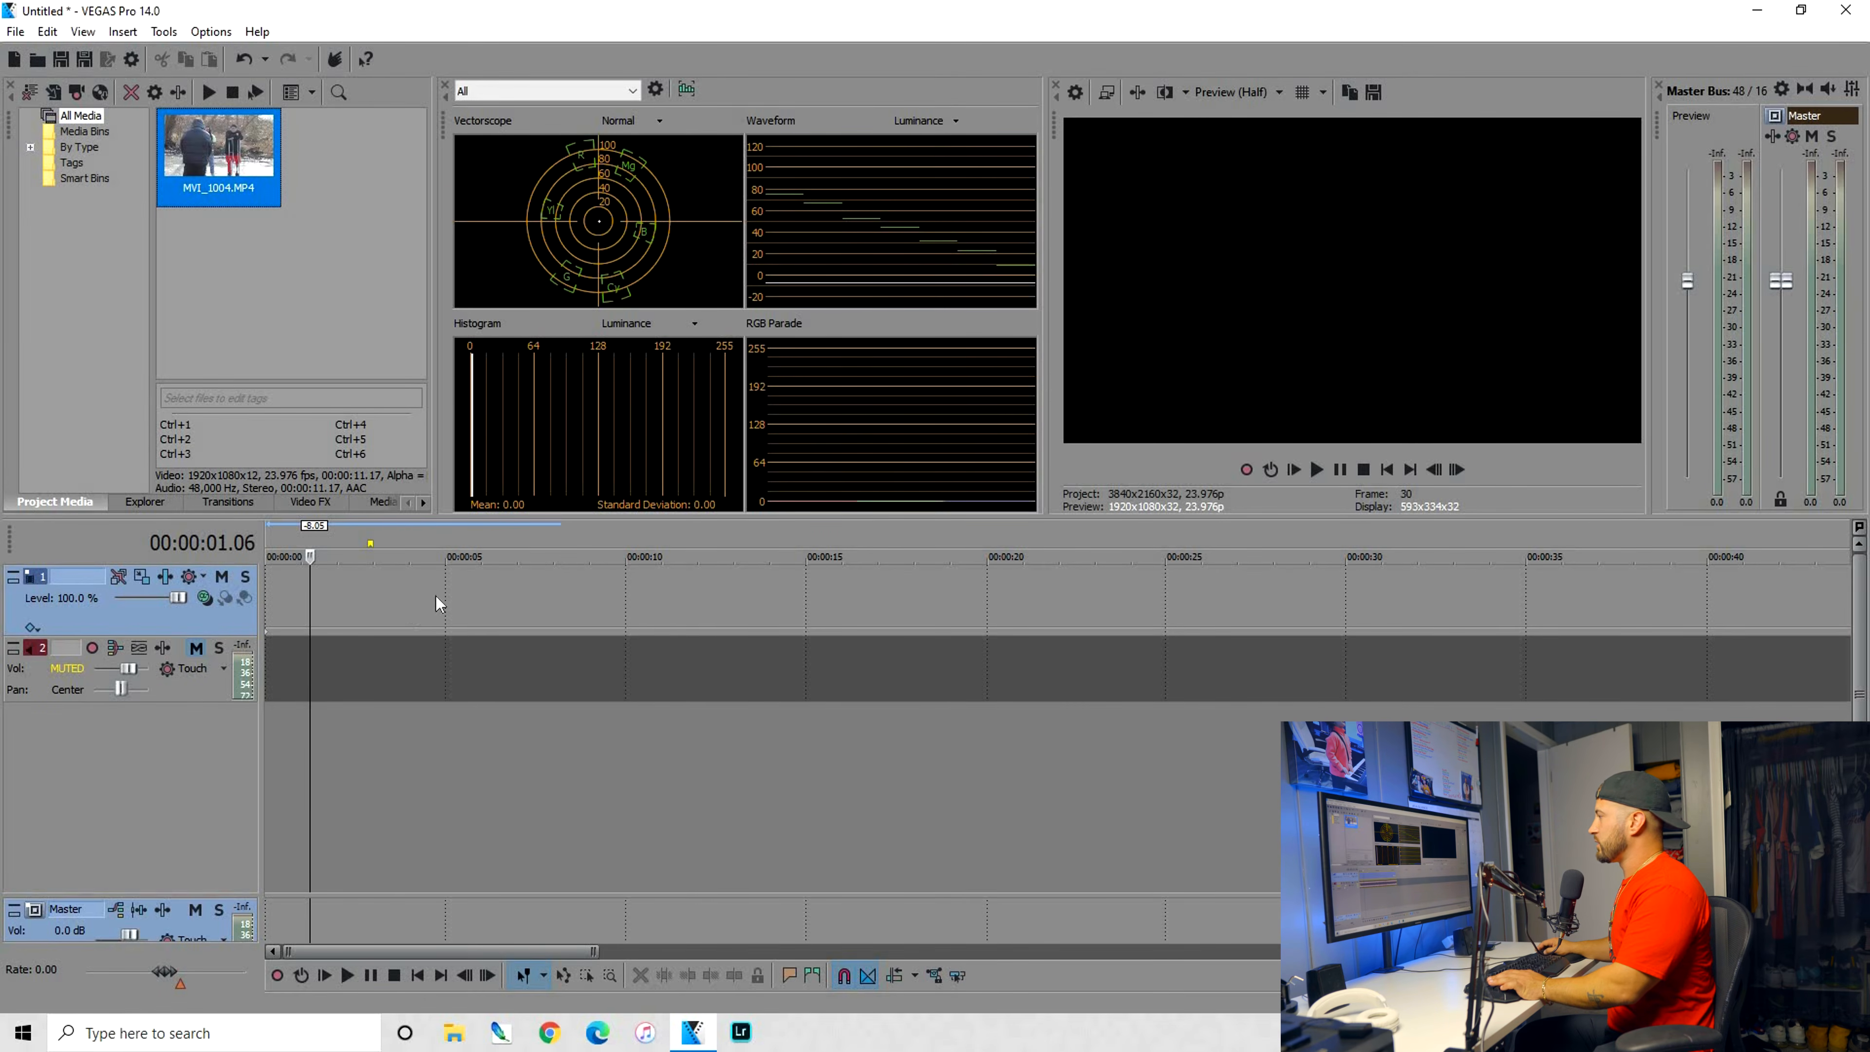
pyautogui.click(436, 598)
pyautogui.press('Delete')
pyautogui.click(15, 31)
pyautogui.click(810, 231)
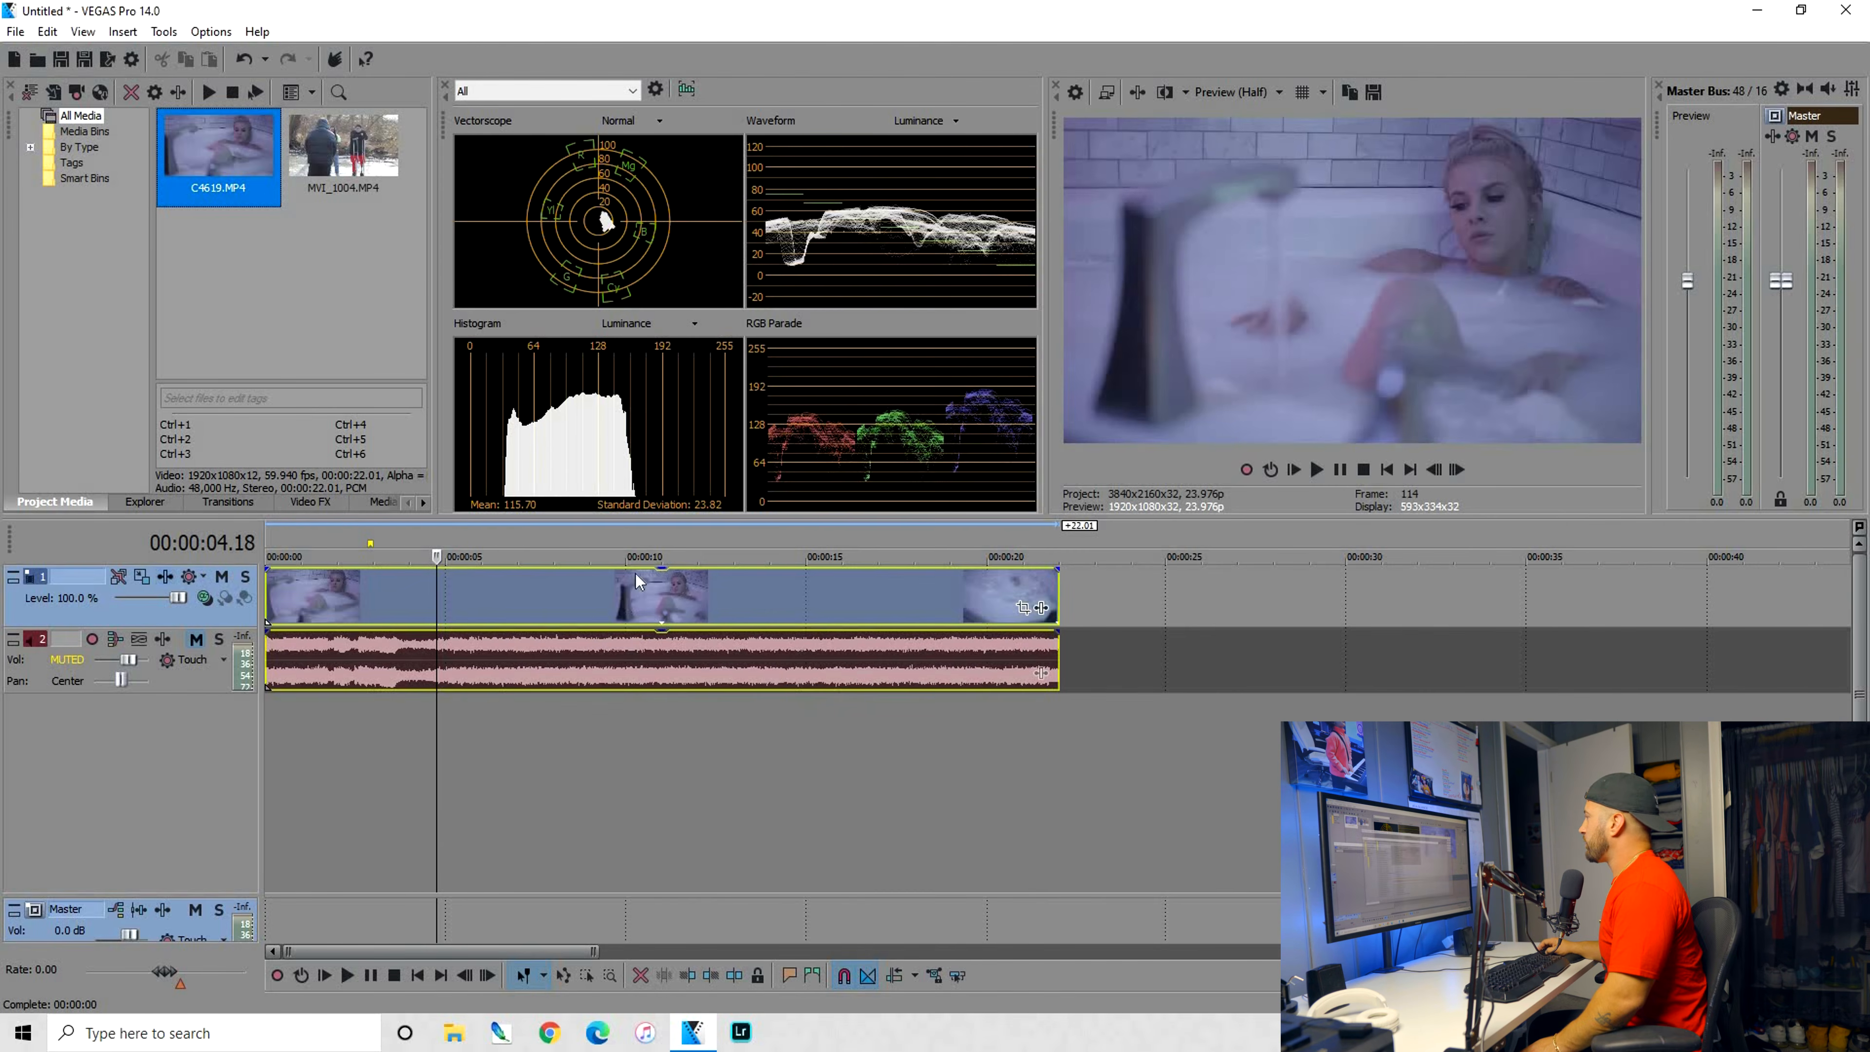
# Add the VEGAS Color Corrector to the video track holding C4619.MP4
pyautogui.click(205, 598)
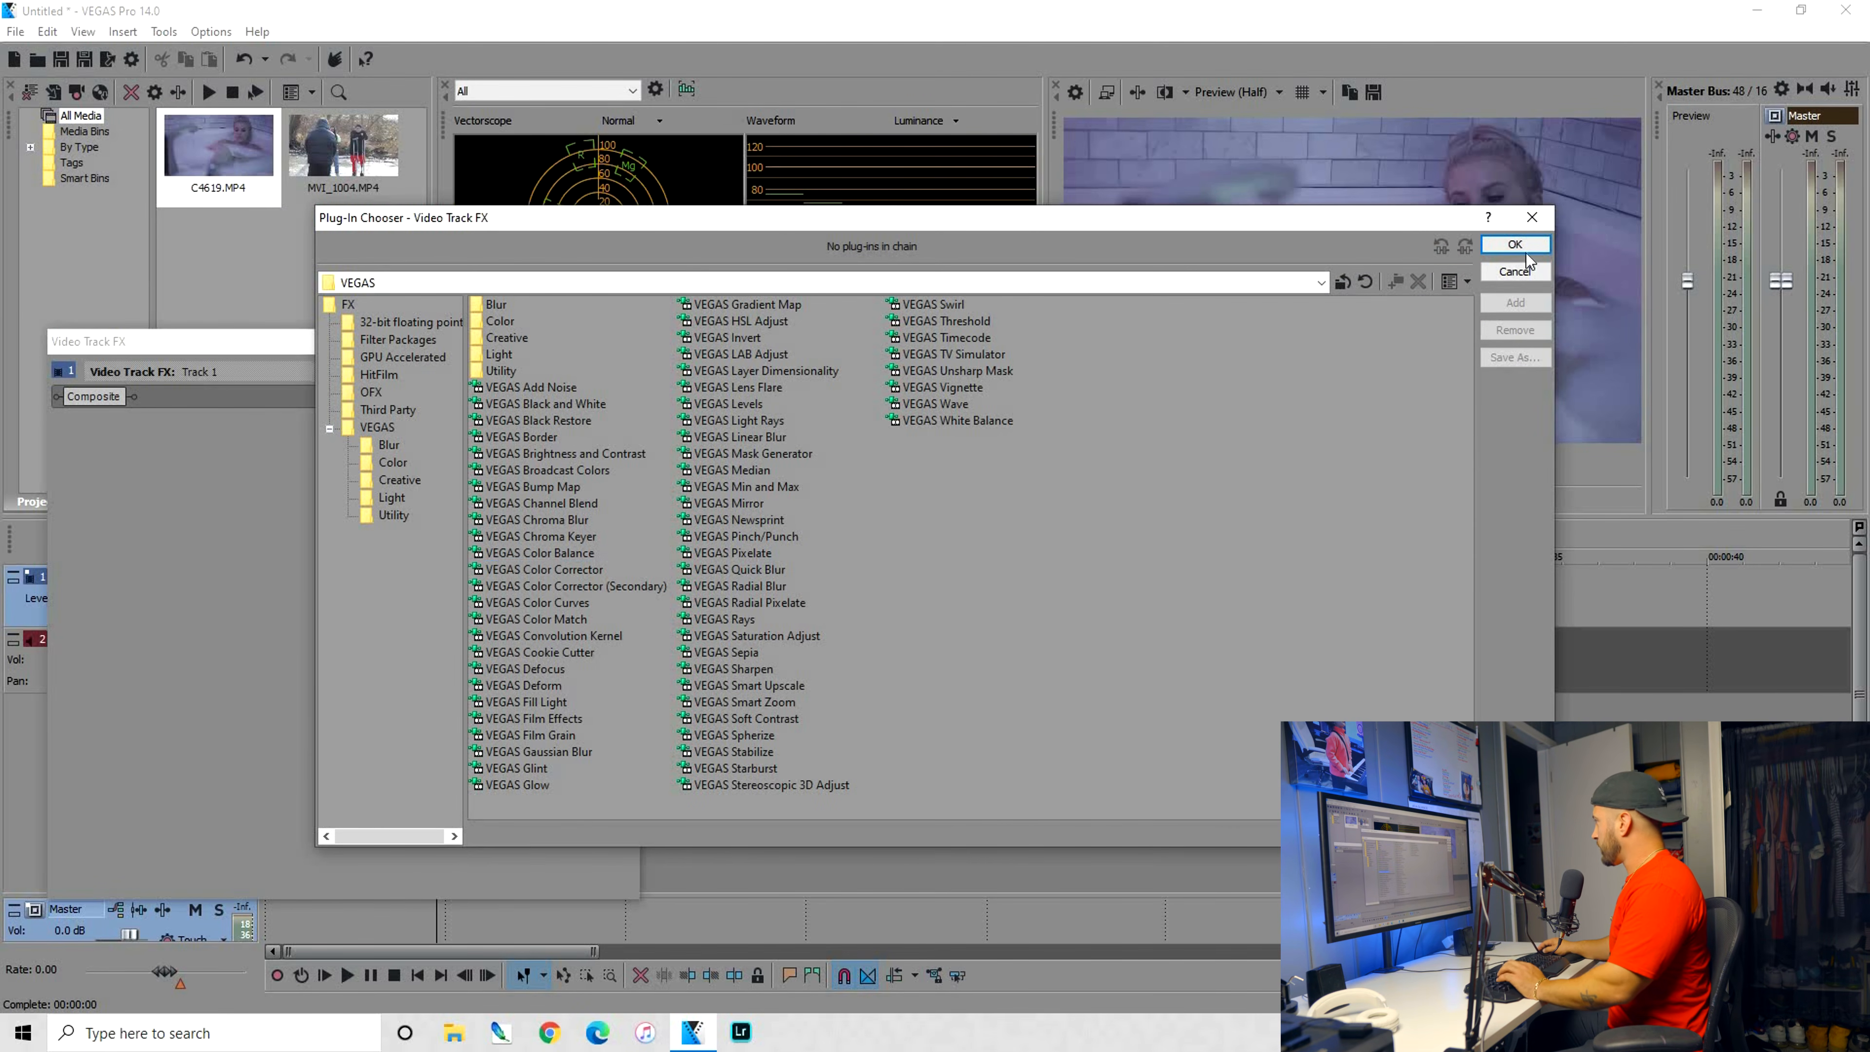
pyautogui.doubleClick(545, 569)
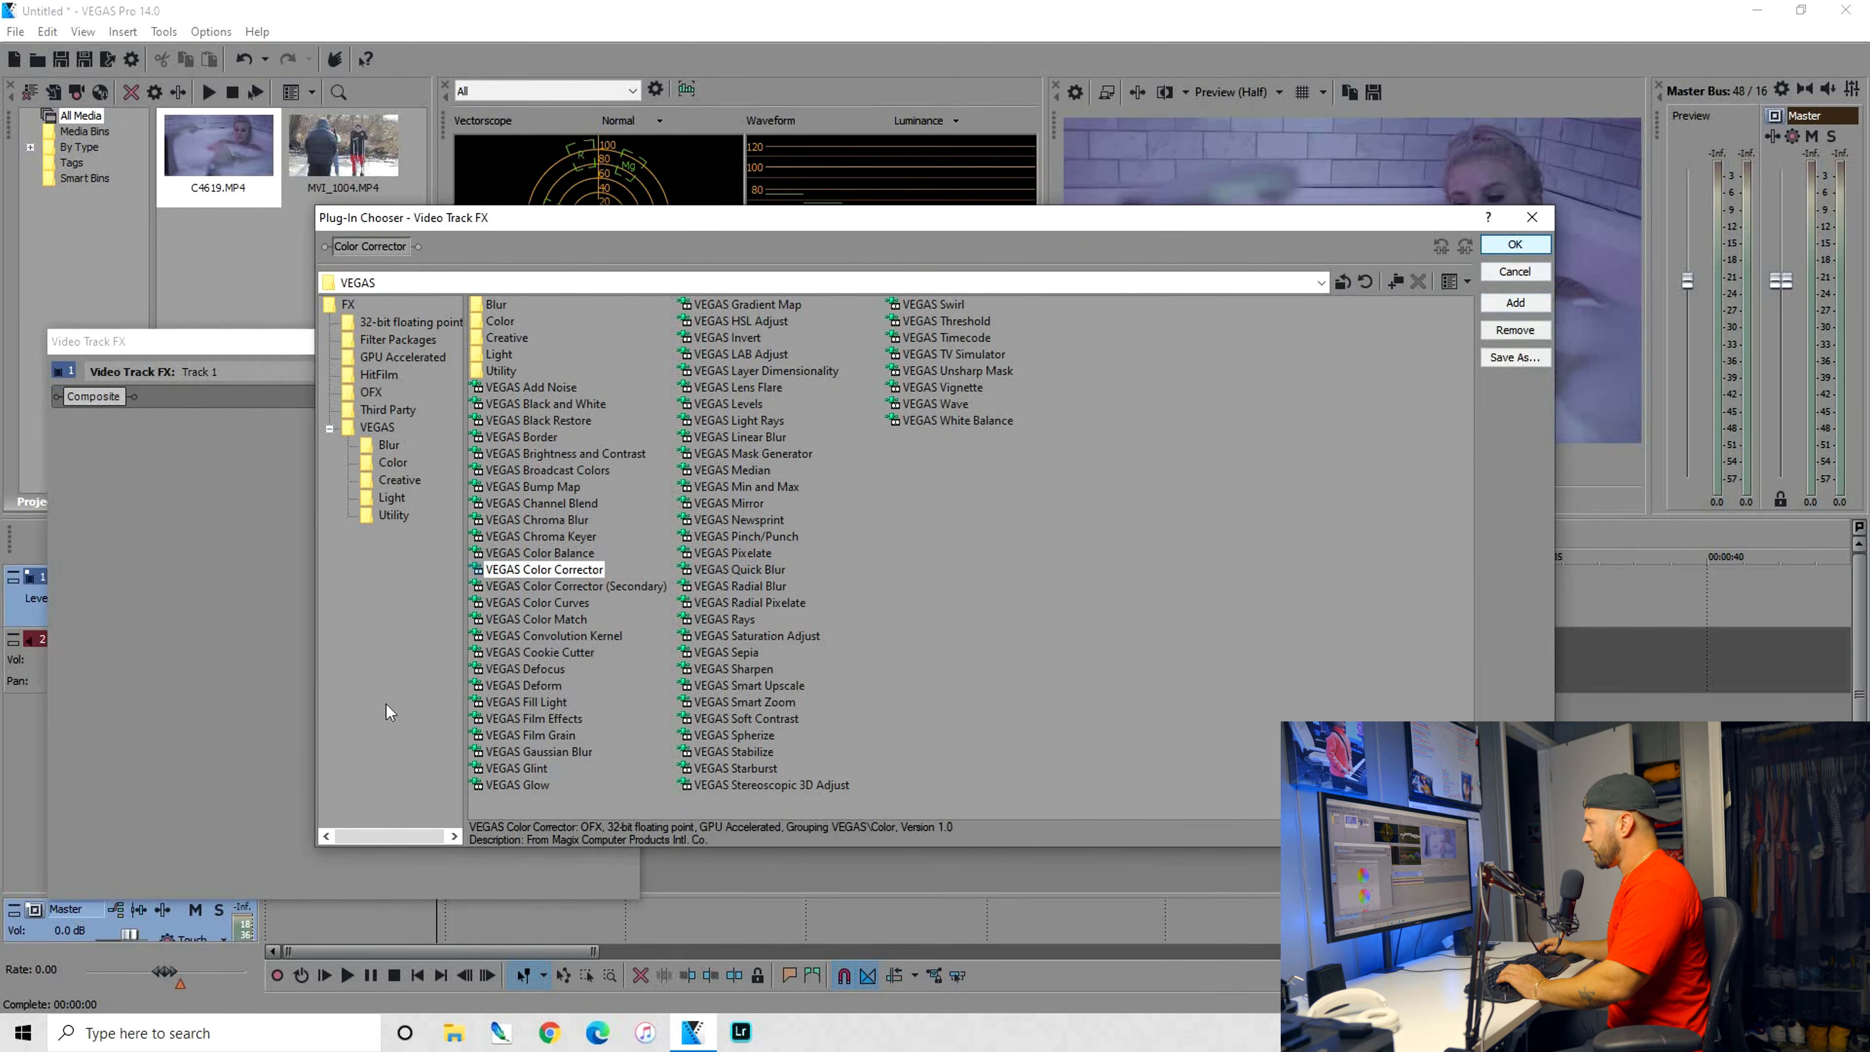
pyautogui.press('Return')
pyautogui.scroll(-3, 536, 707)
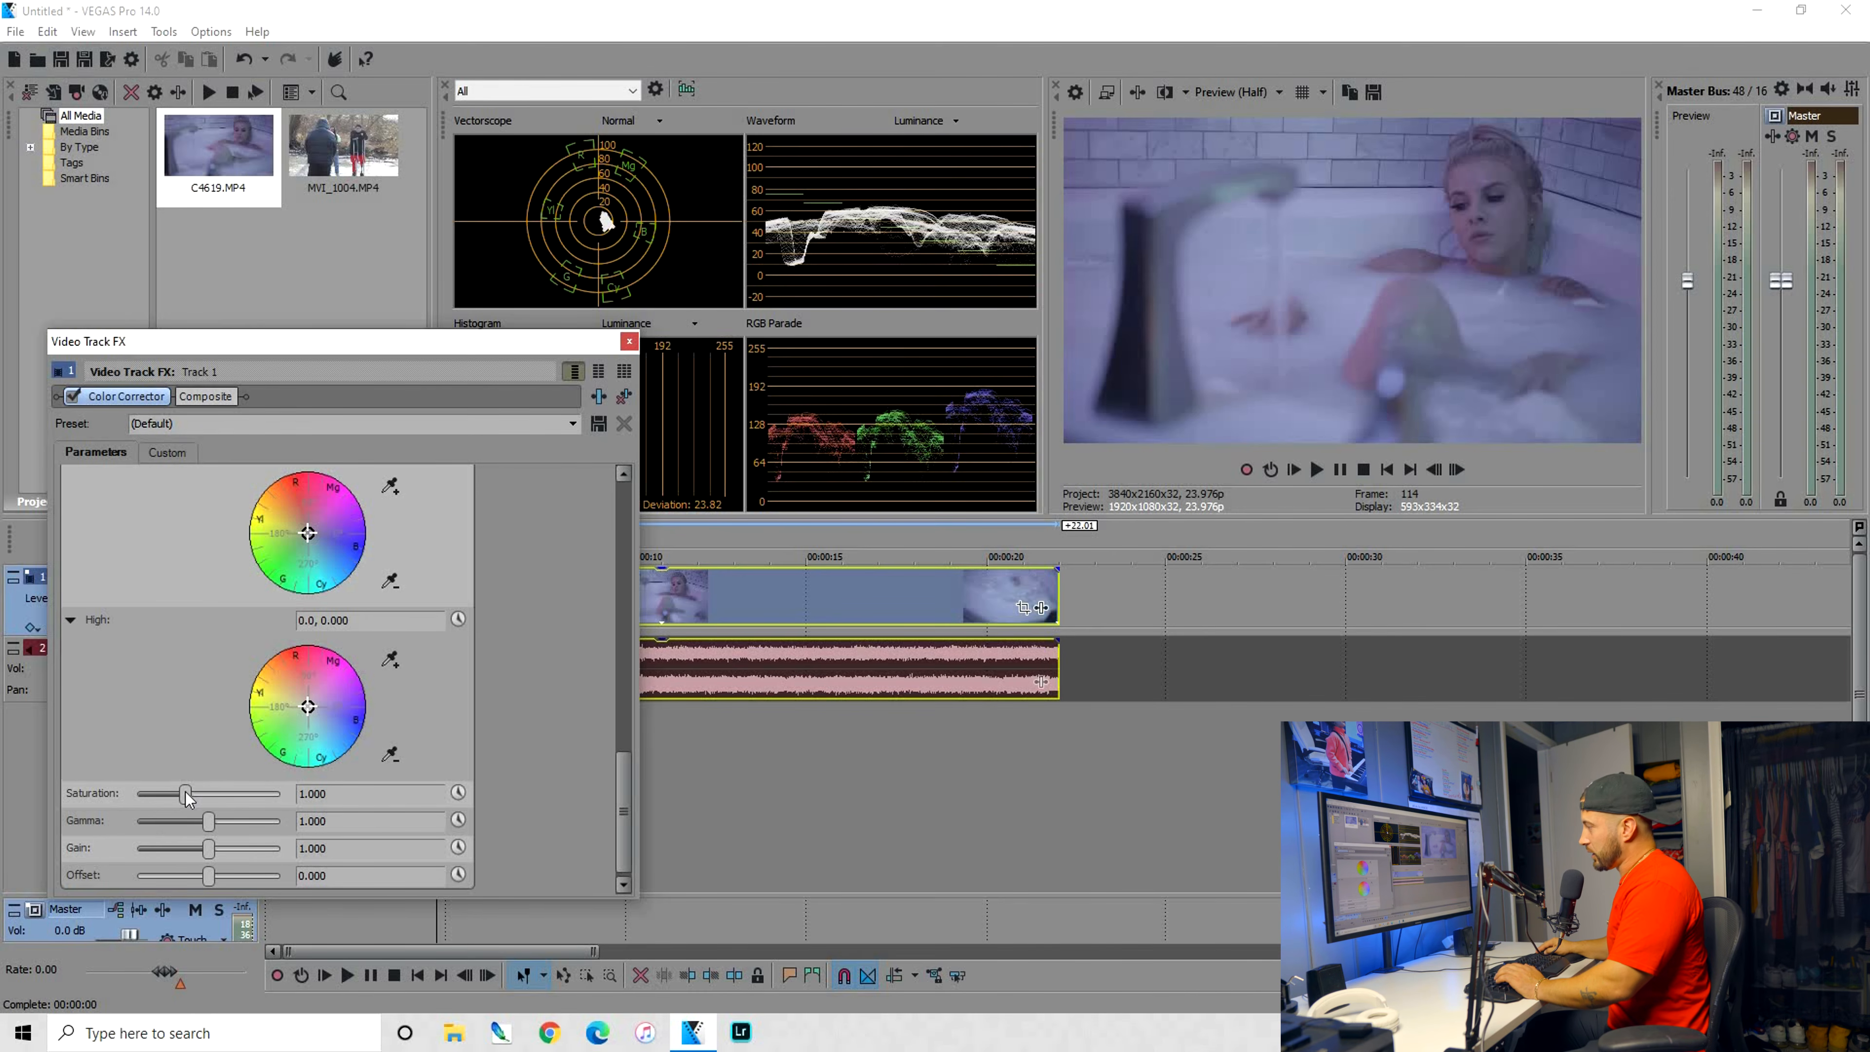
# Raise the Color Corrector's saturation to 3.000 and its gain to about 1.170
pyautogui.moveTo(205, 799); pyautogui.dragTo(328, 807)
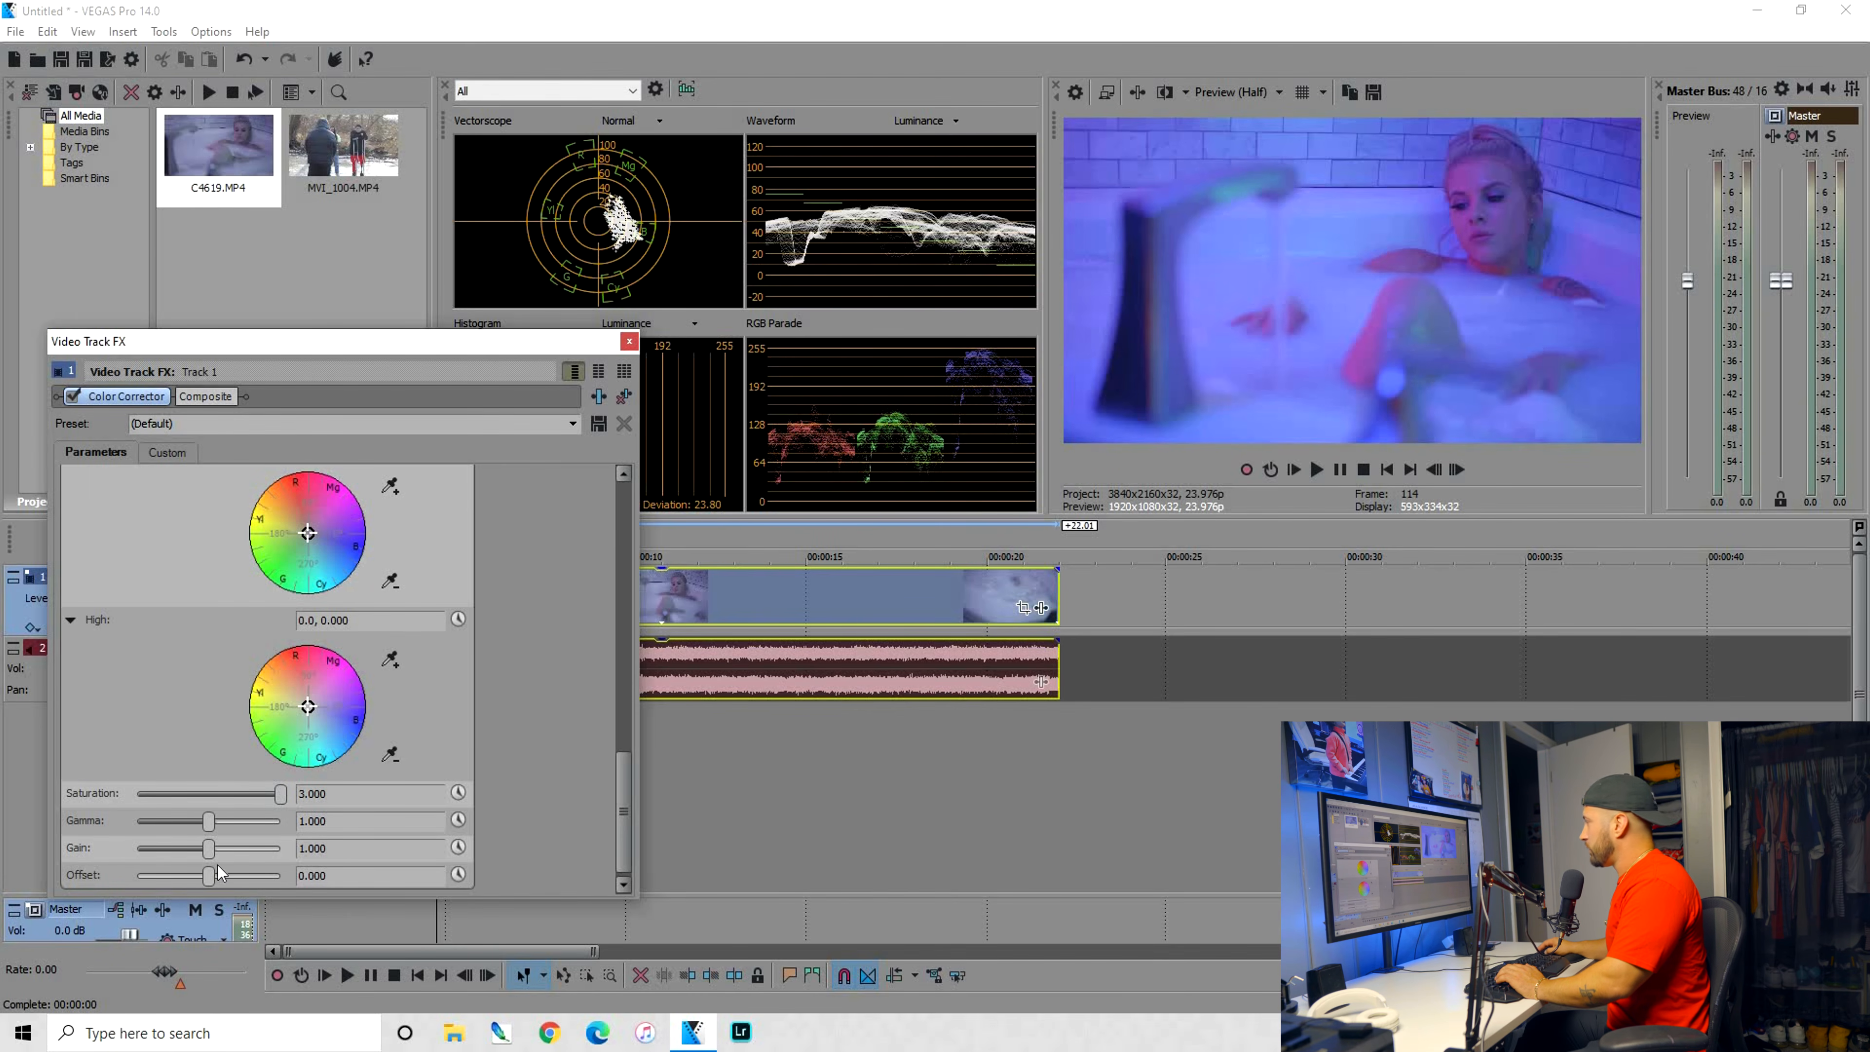
pyautogui.moveTo(213, 854); pyautogui.dragTo(218, 855)
pyautogui.moveTo(218, 853); pyautogui.dragTo(224, 852)
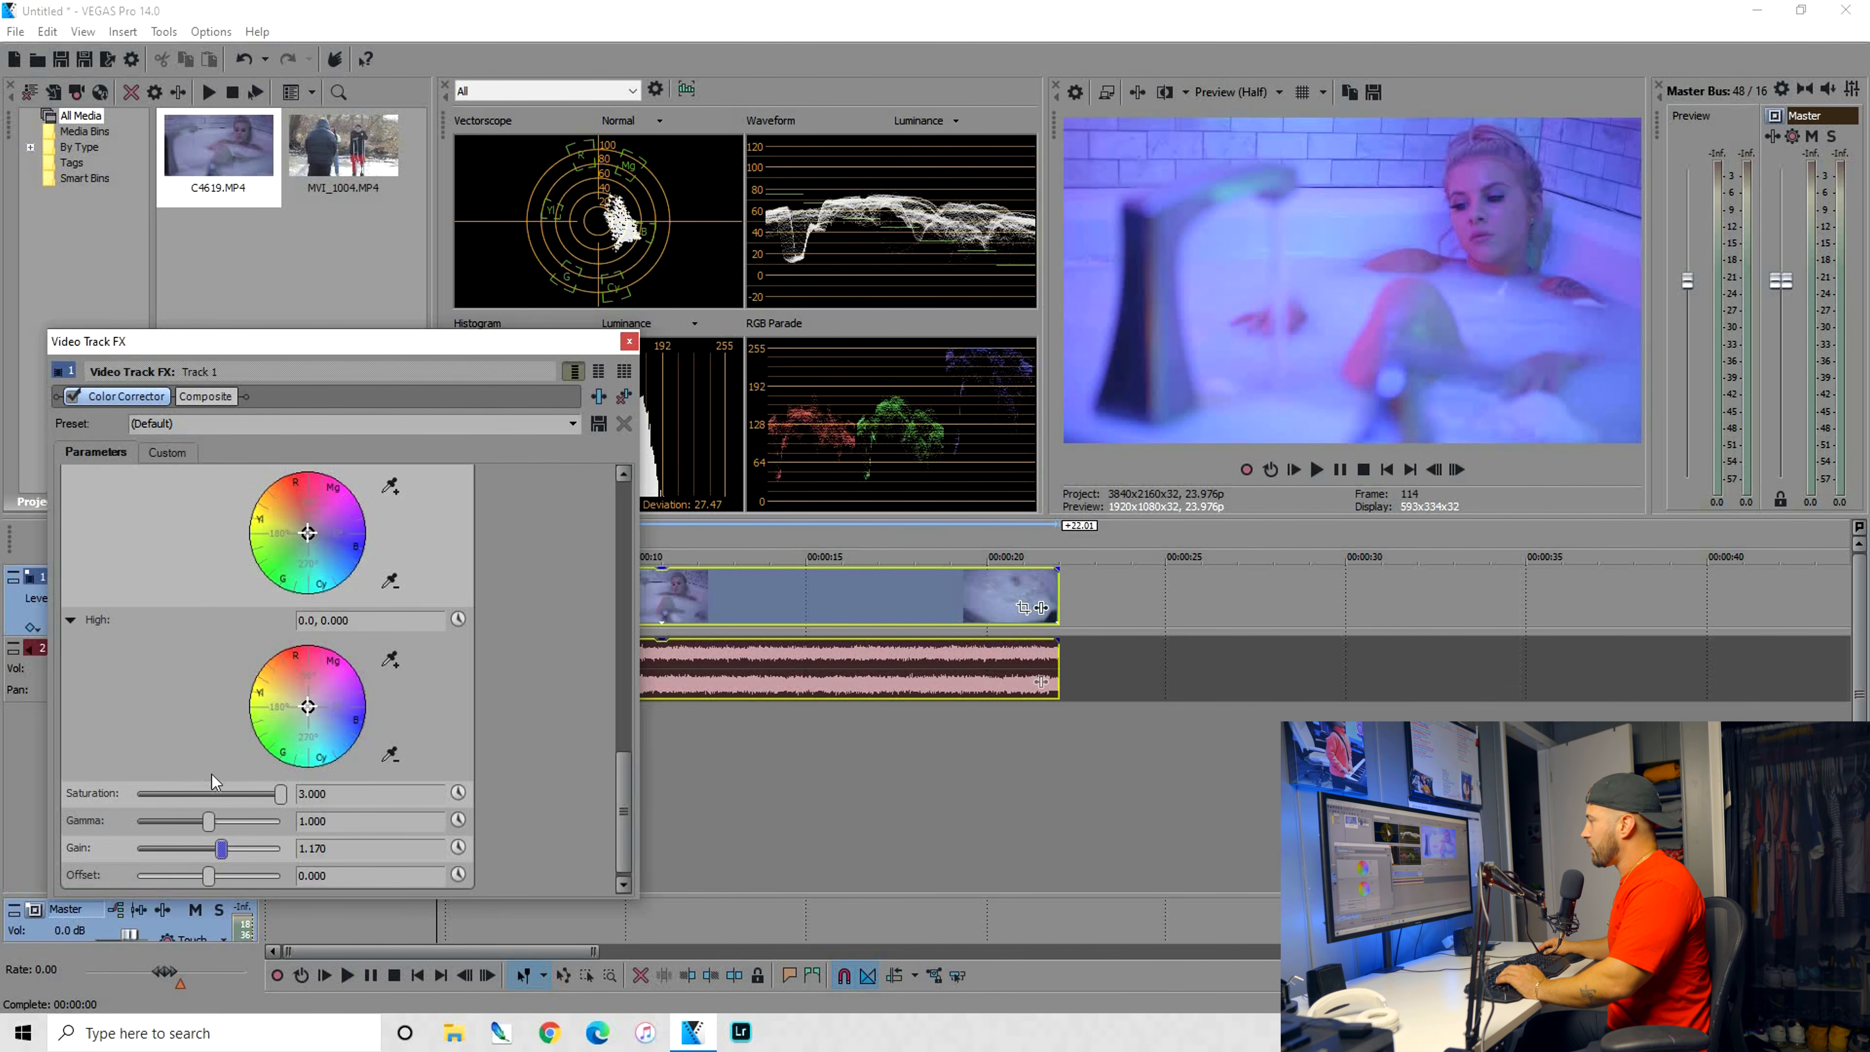
# Lower the Color Corrector's gamma to 0.952 and nudge the low color wheel slightly toward blue-cyan
pyautogui.moveTo(208, 821); pyautogui.dragTo(206, 821)
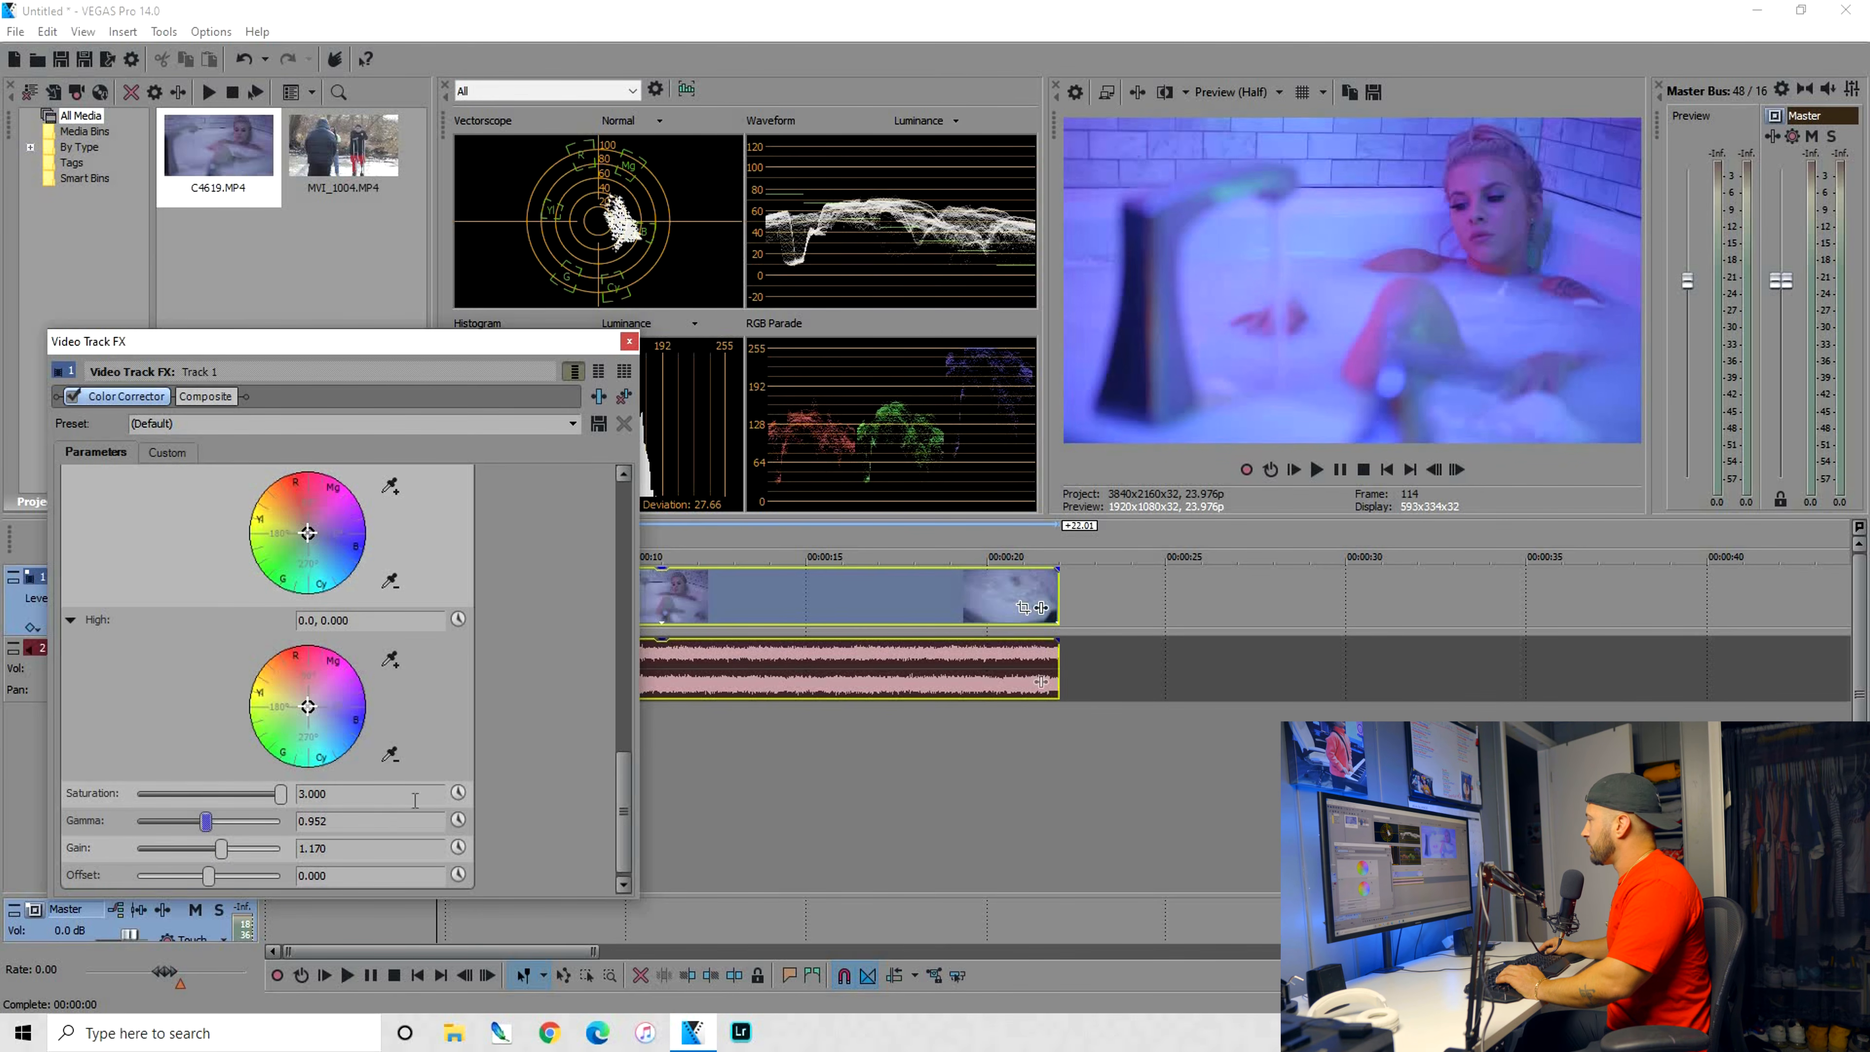
pyautogui.scroll(3, 415, 799)
pyautogui.click(313, 542)
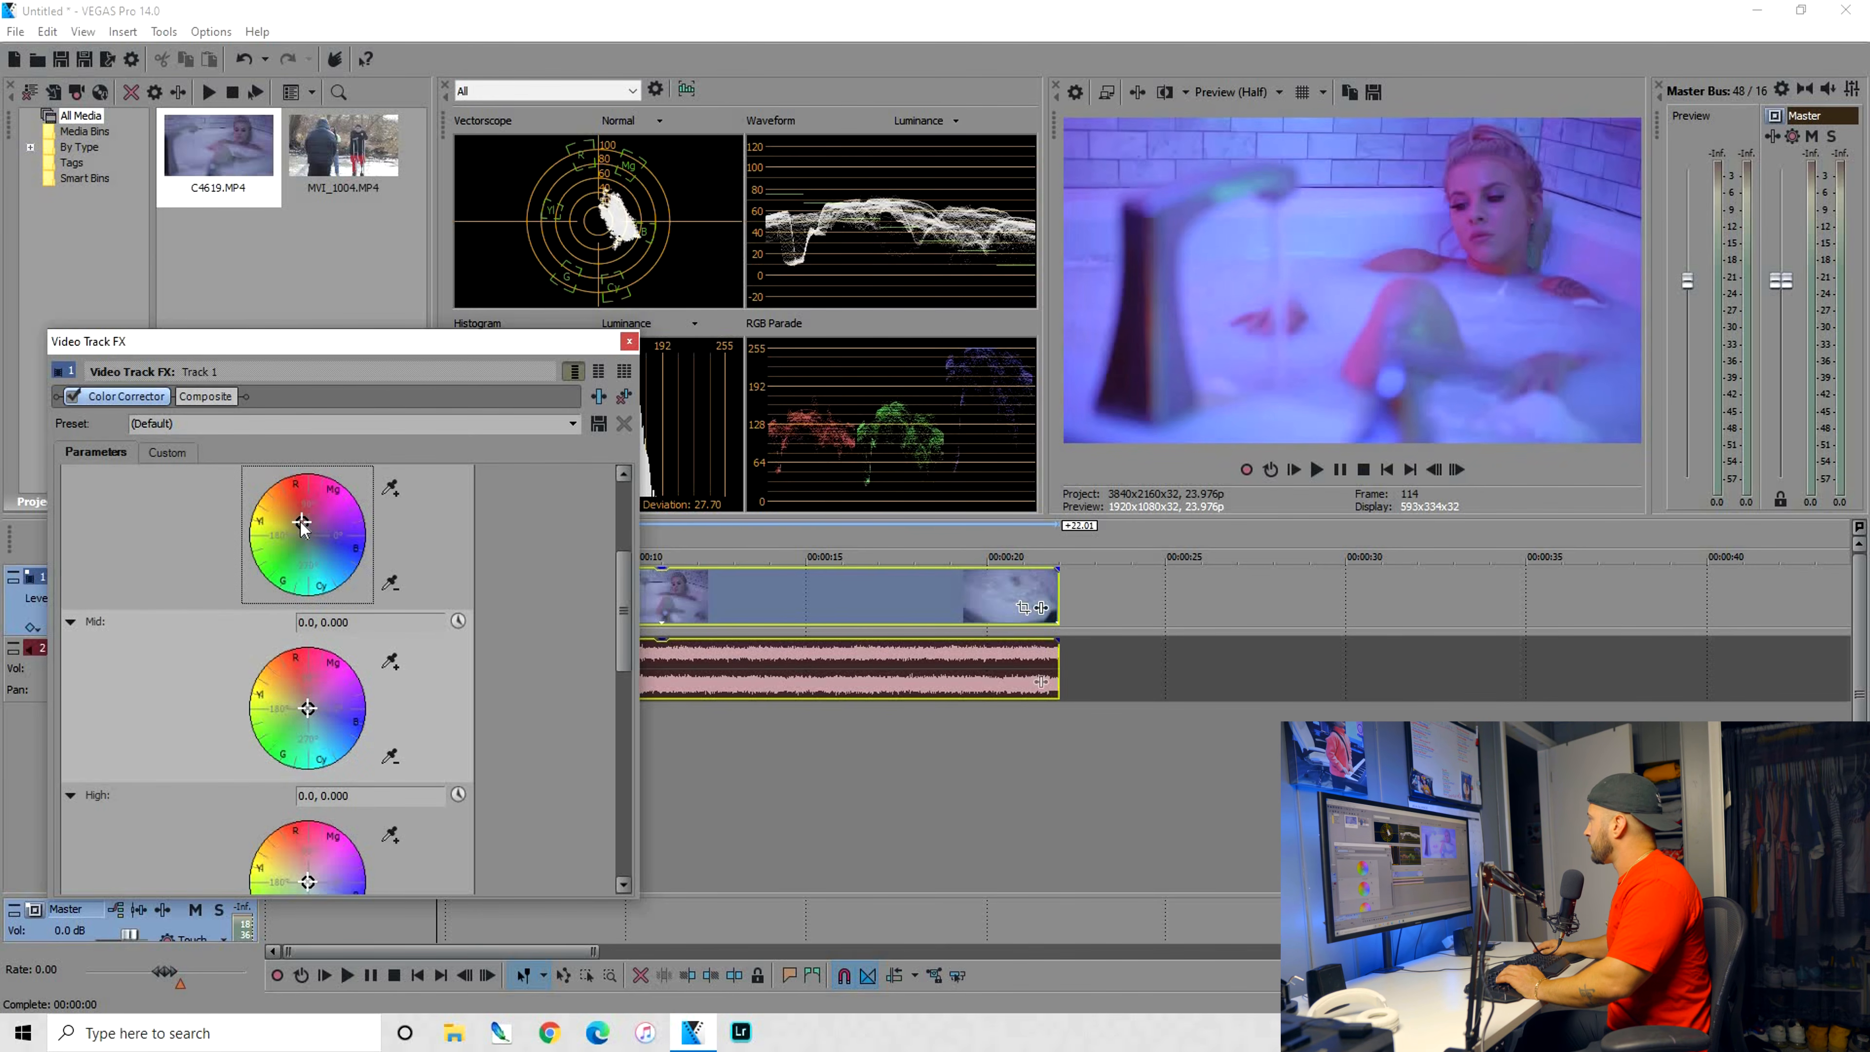
# Shift the Color Corrector's mid wheel toward yellow-green, to about 207.15, 0.2435, and compare the picture with the effect off and on
pyautogui.moveTo(309, 708); pyautogui.dragTo(303, 698)
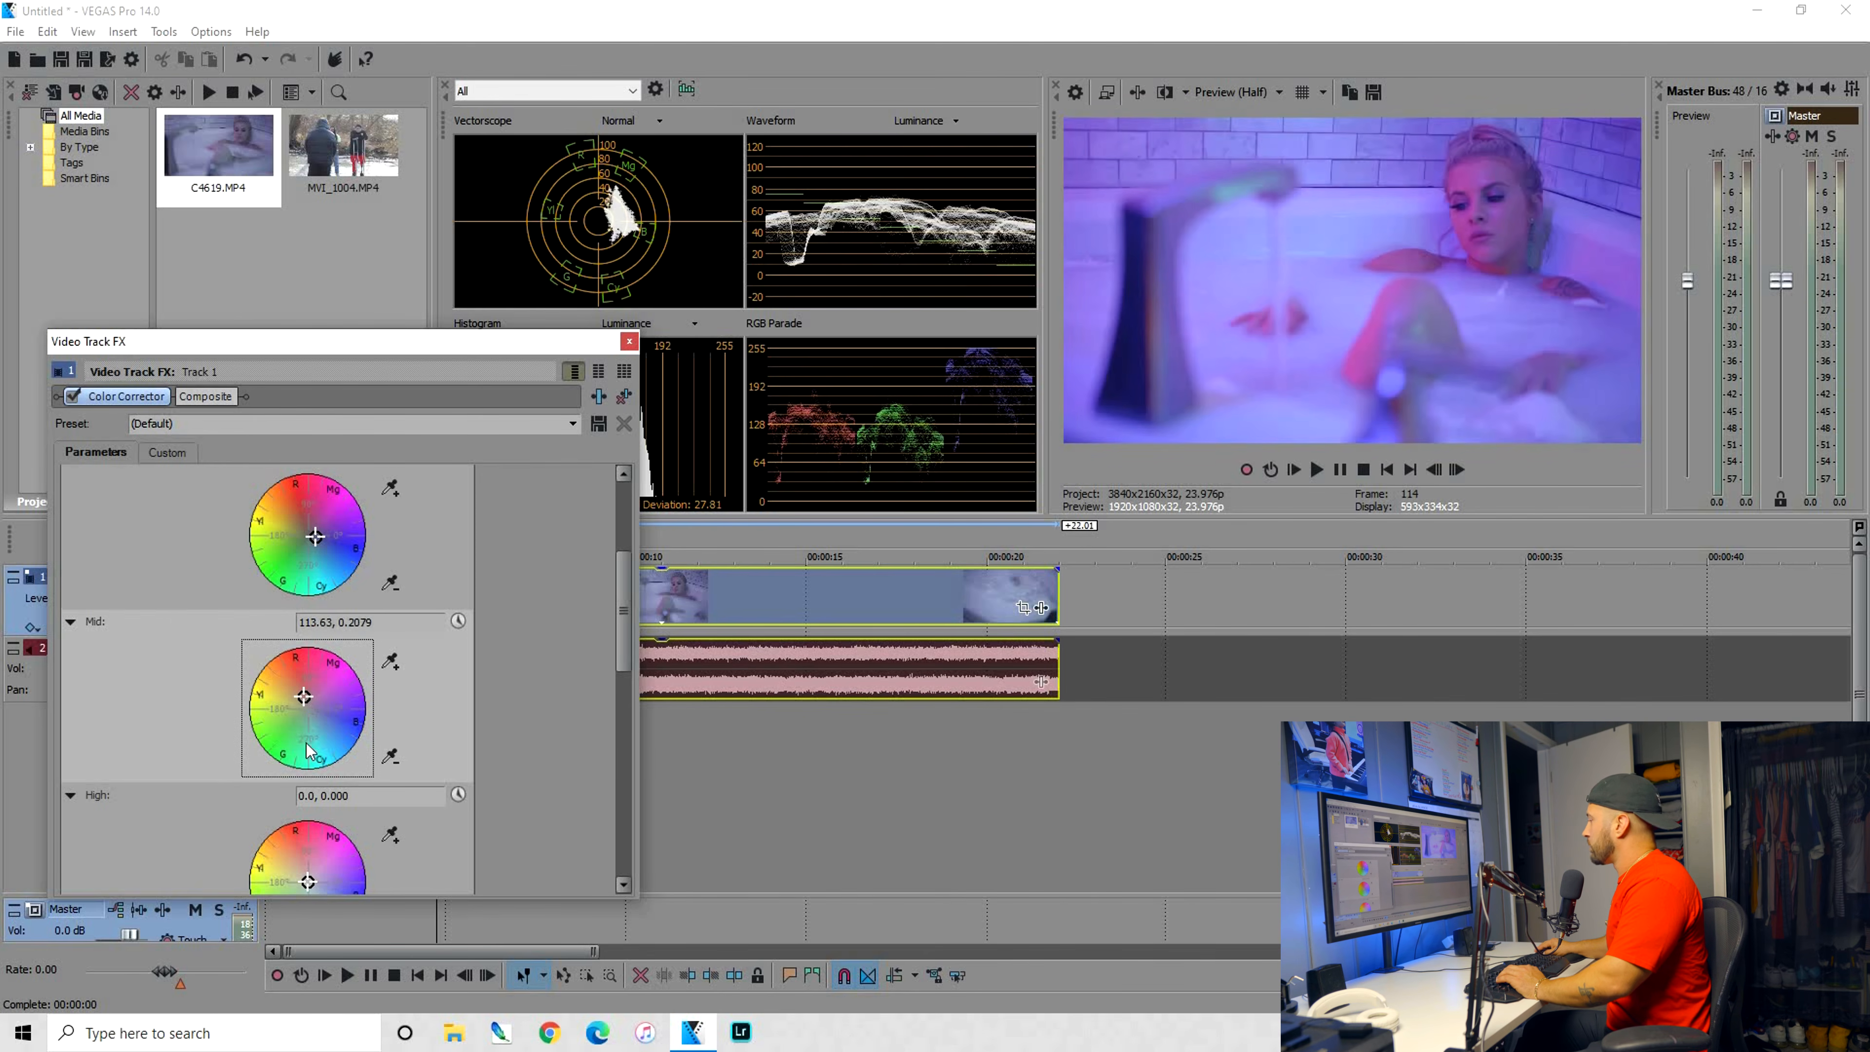
pyautogui.scroll(-3, 315, 595)
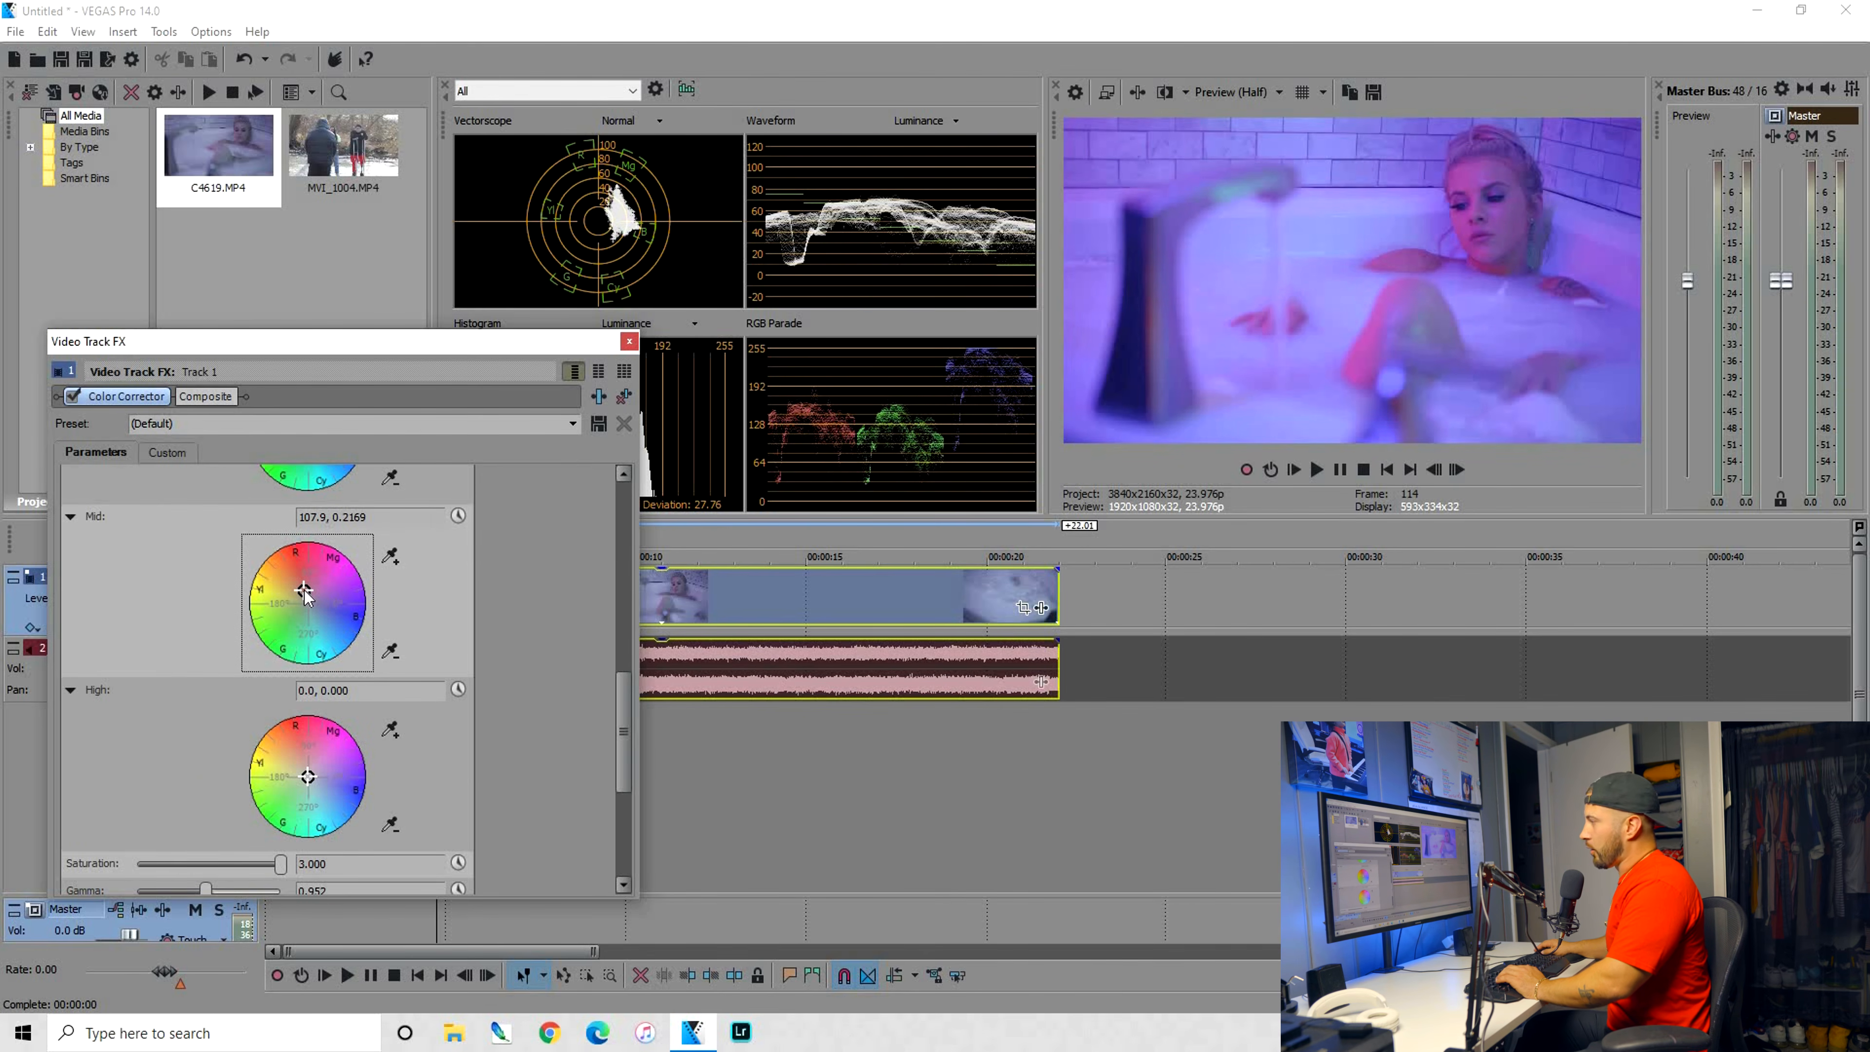
pyautogui.moveTo(296, 565); pyautogui.dragTo(293, 613)
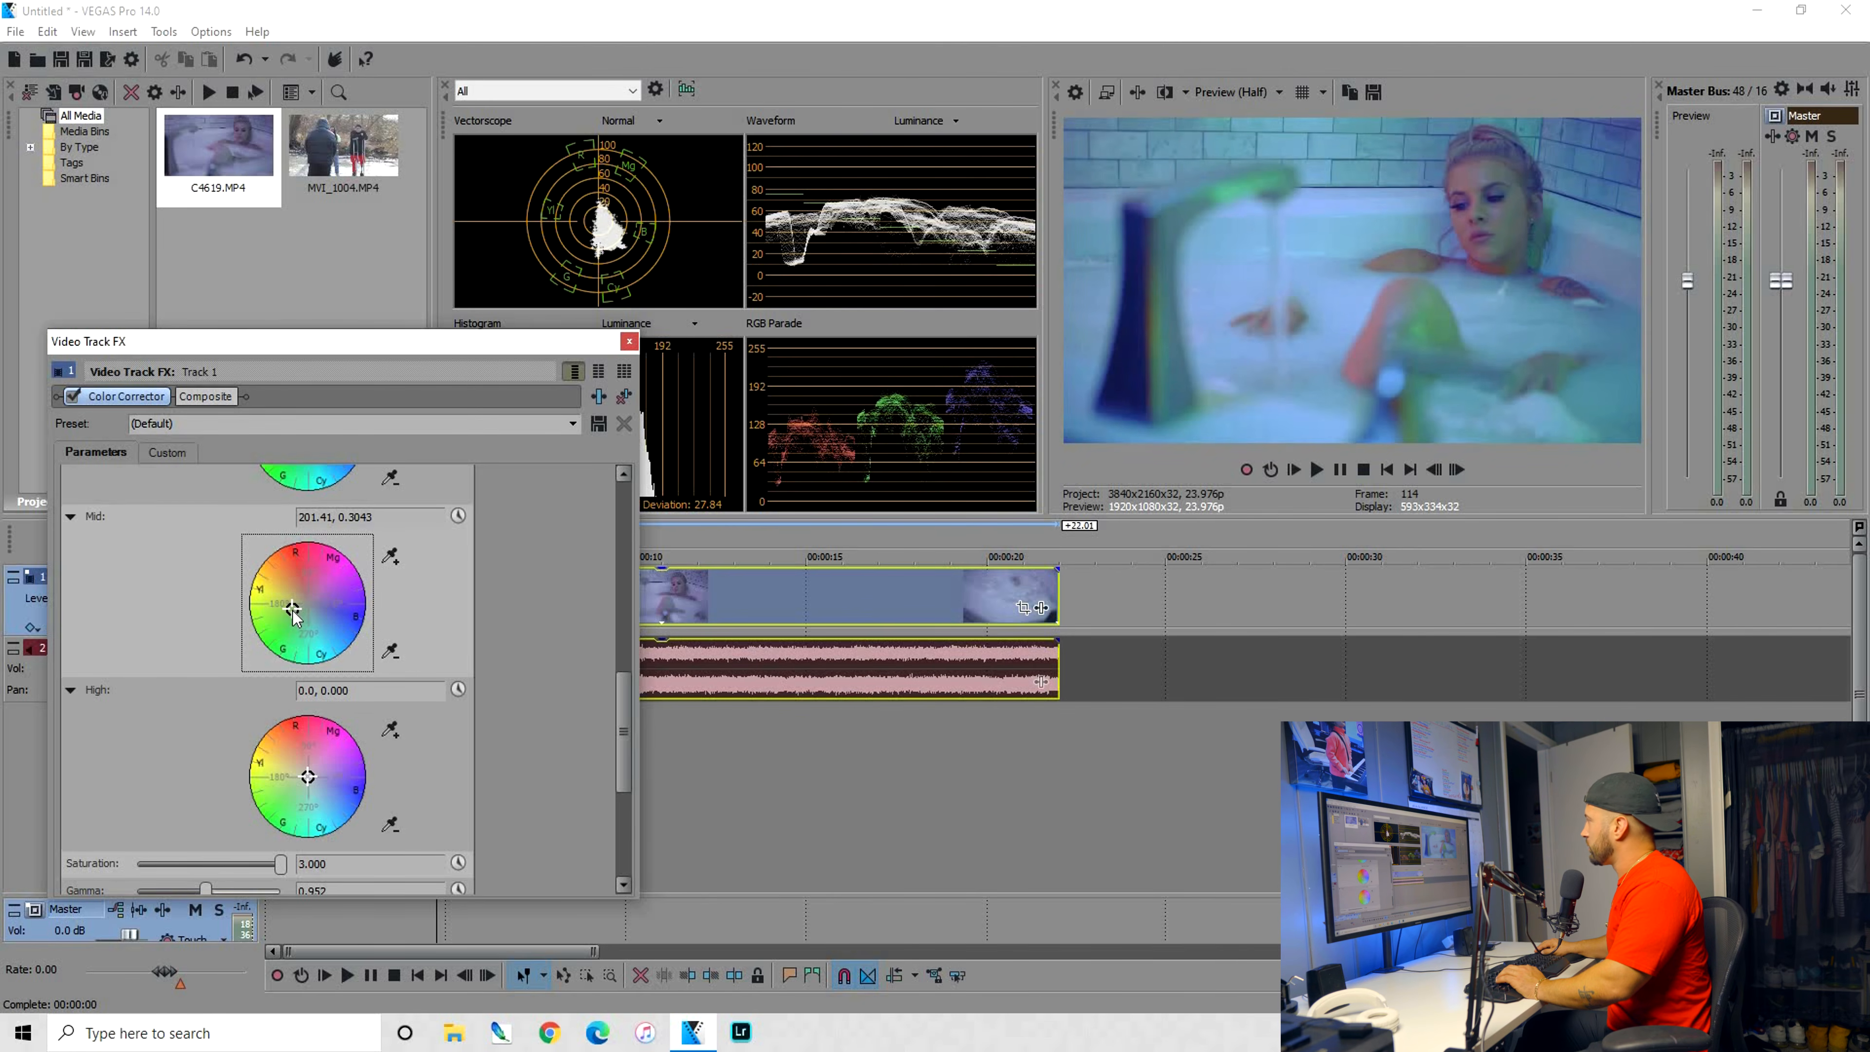
pyautogui.moveTo(296, 616); pyautogui.dragTo(295, 616)
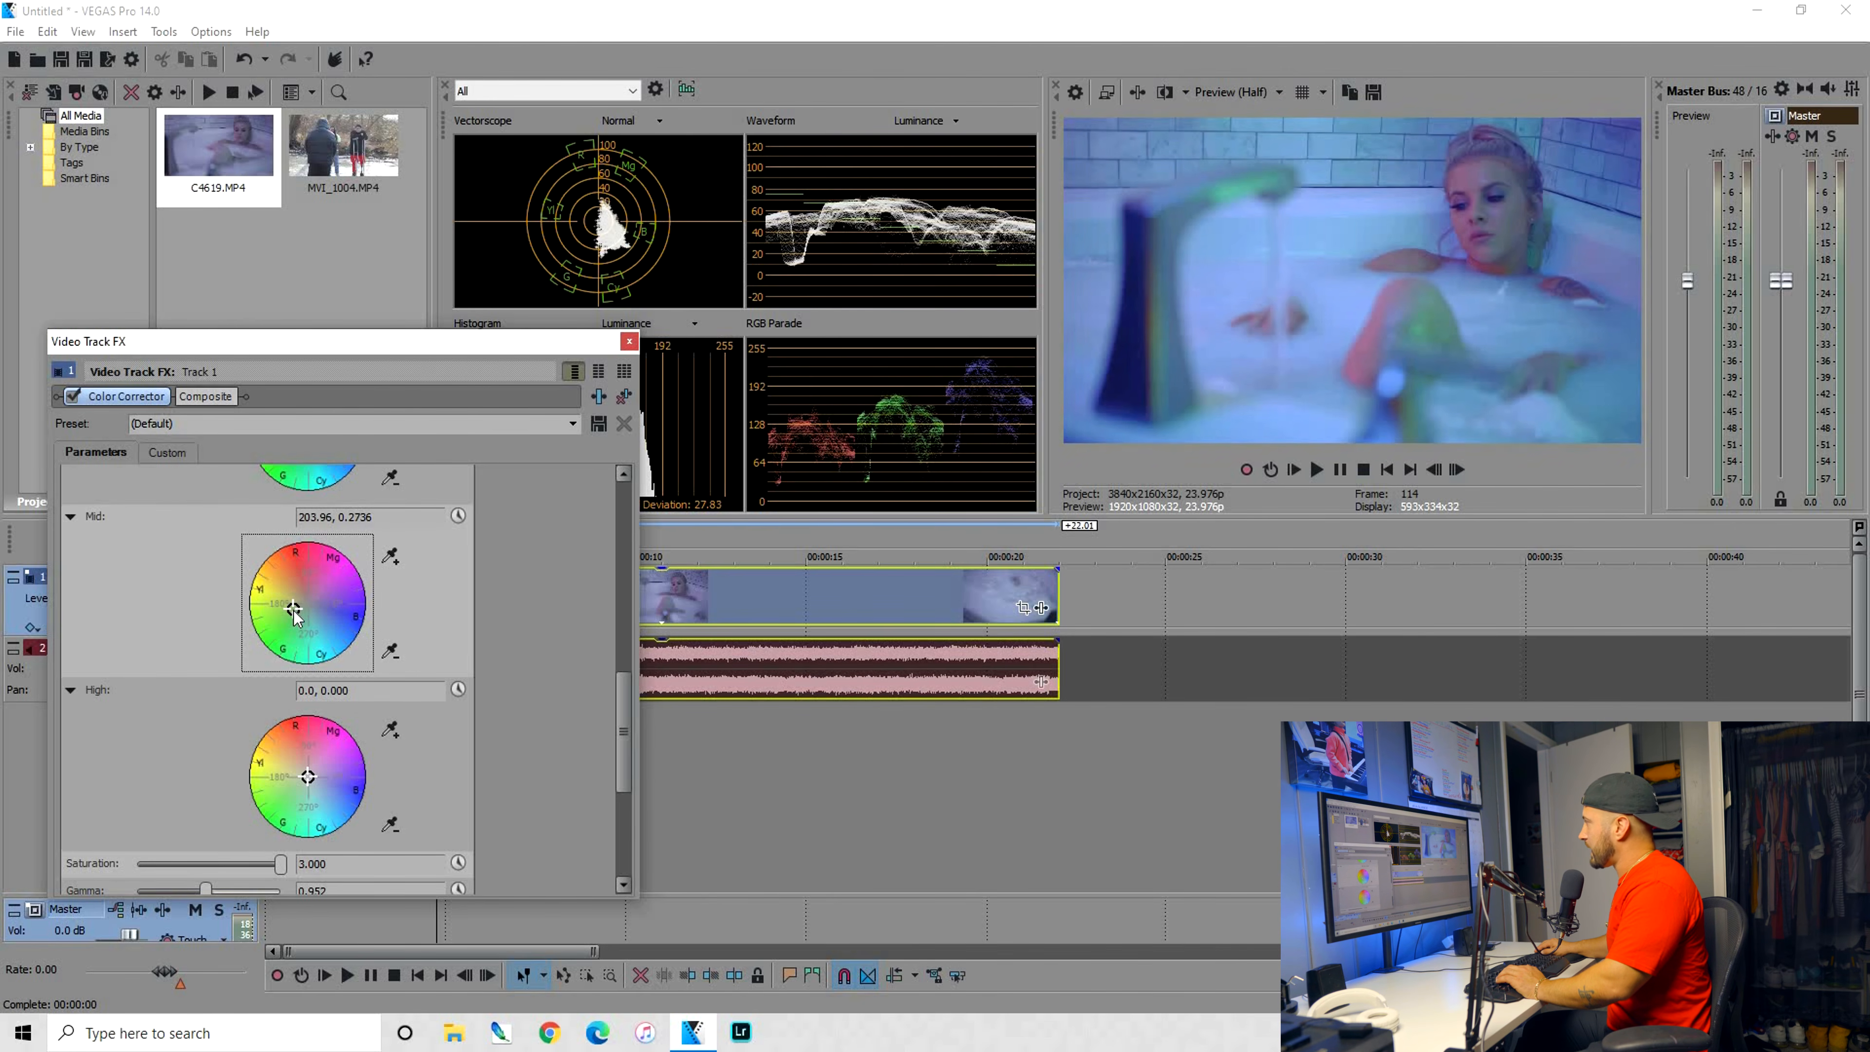
pyautogui.click(73, 396)
pyautogui.click(74, 397)
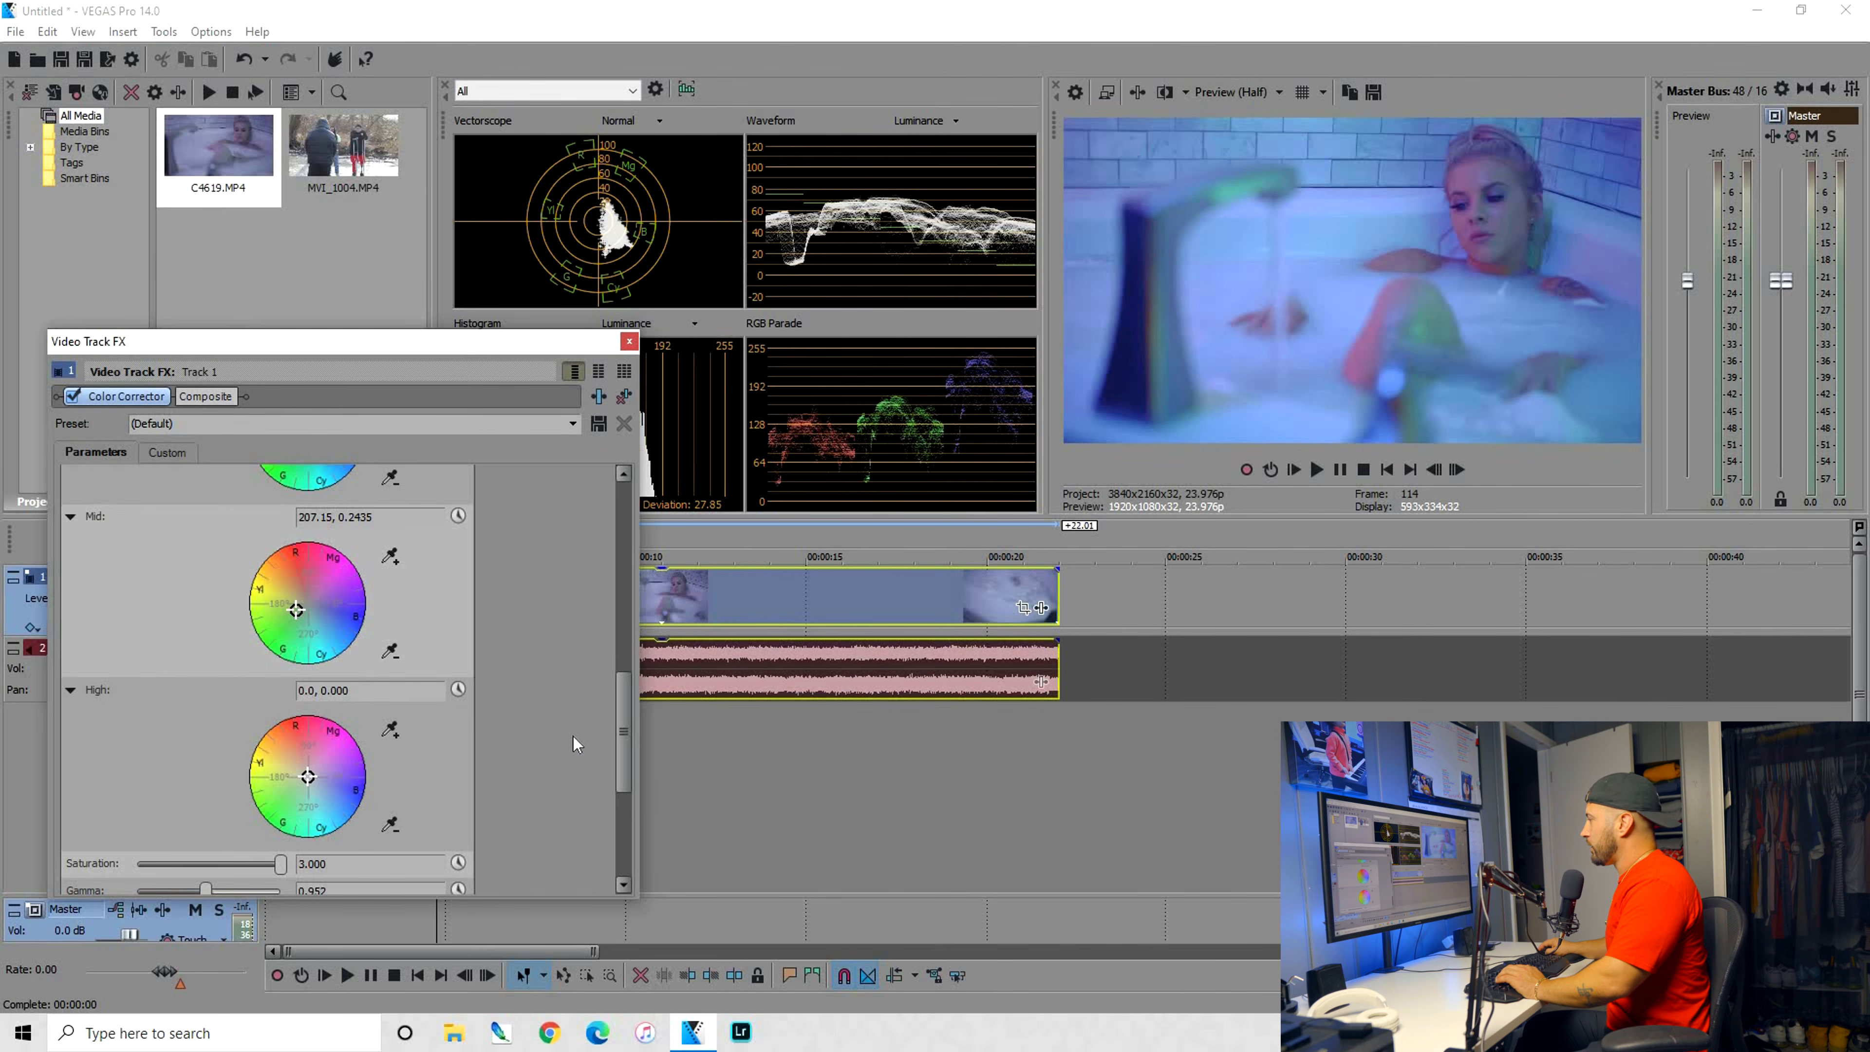
# Play back the graded clip, pause at 00:00:11.21, turn on the split-screen preview and replay from near the clip's start
pyautogui.scroll(-1, 547, 731)
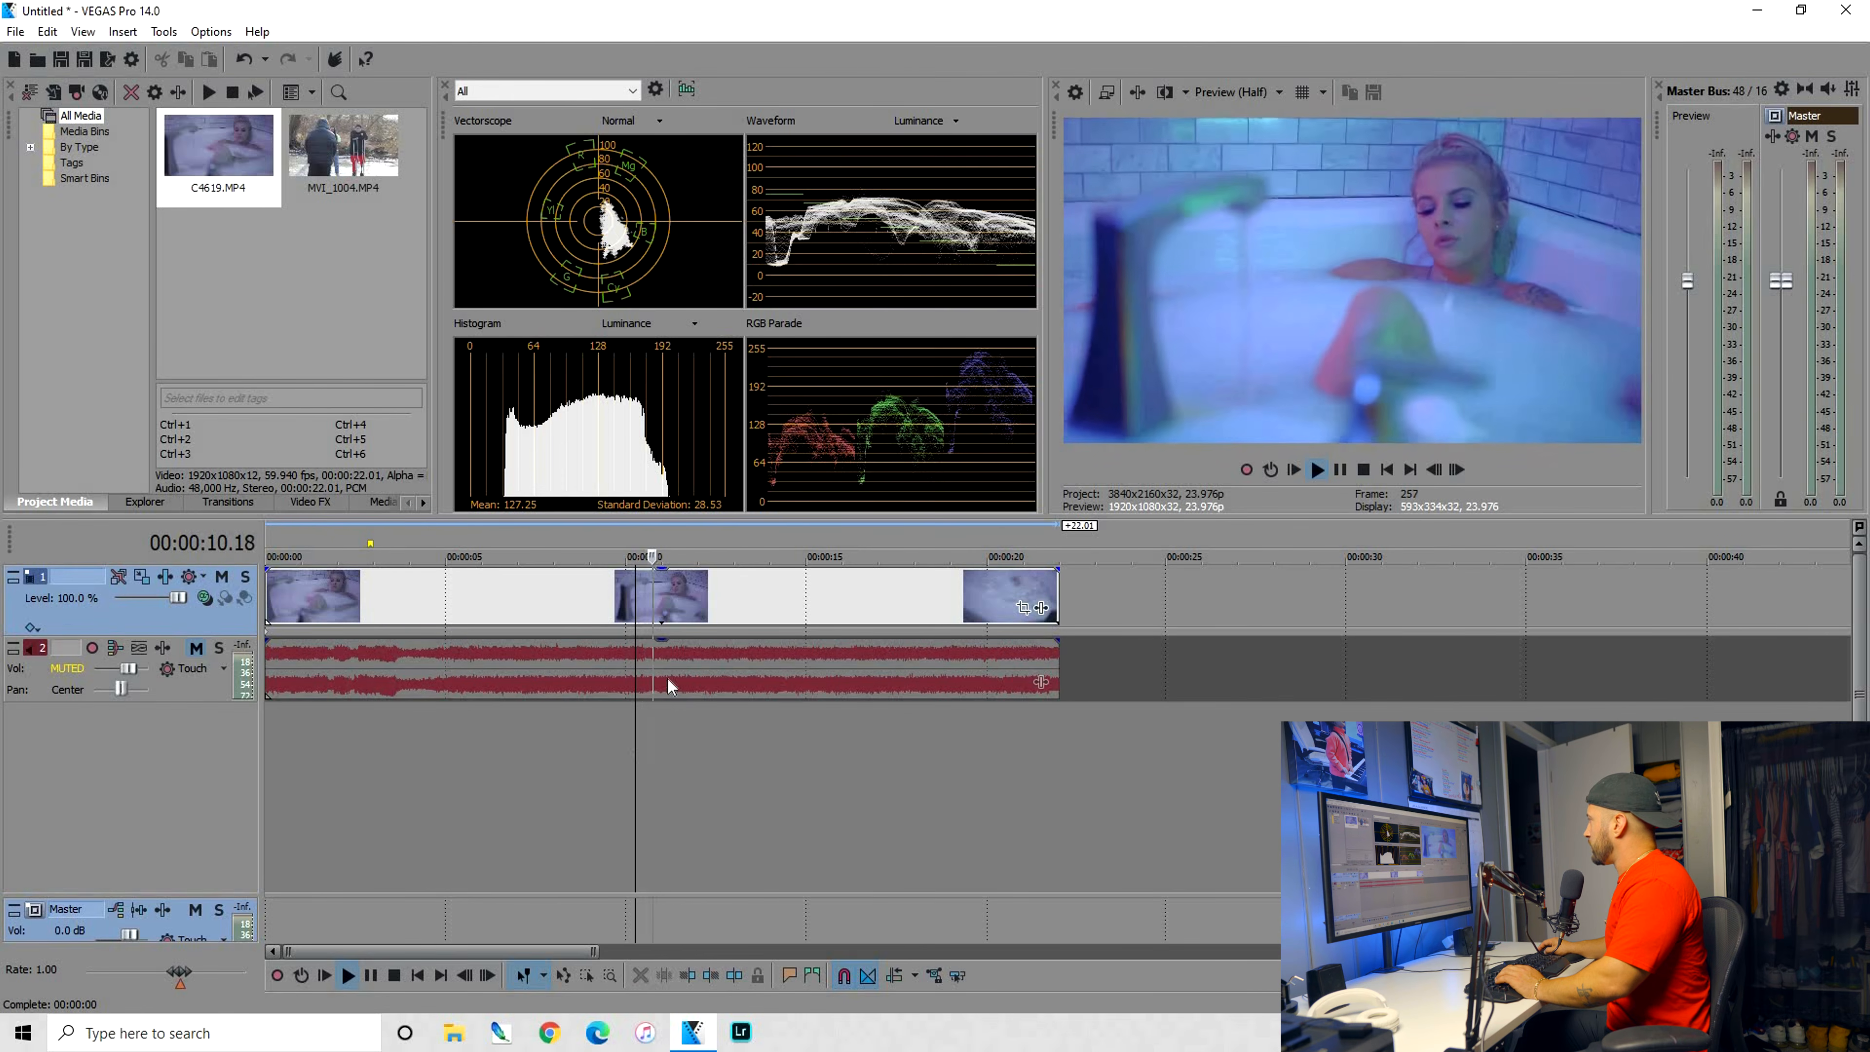
pyautogui.press('Return')
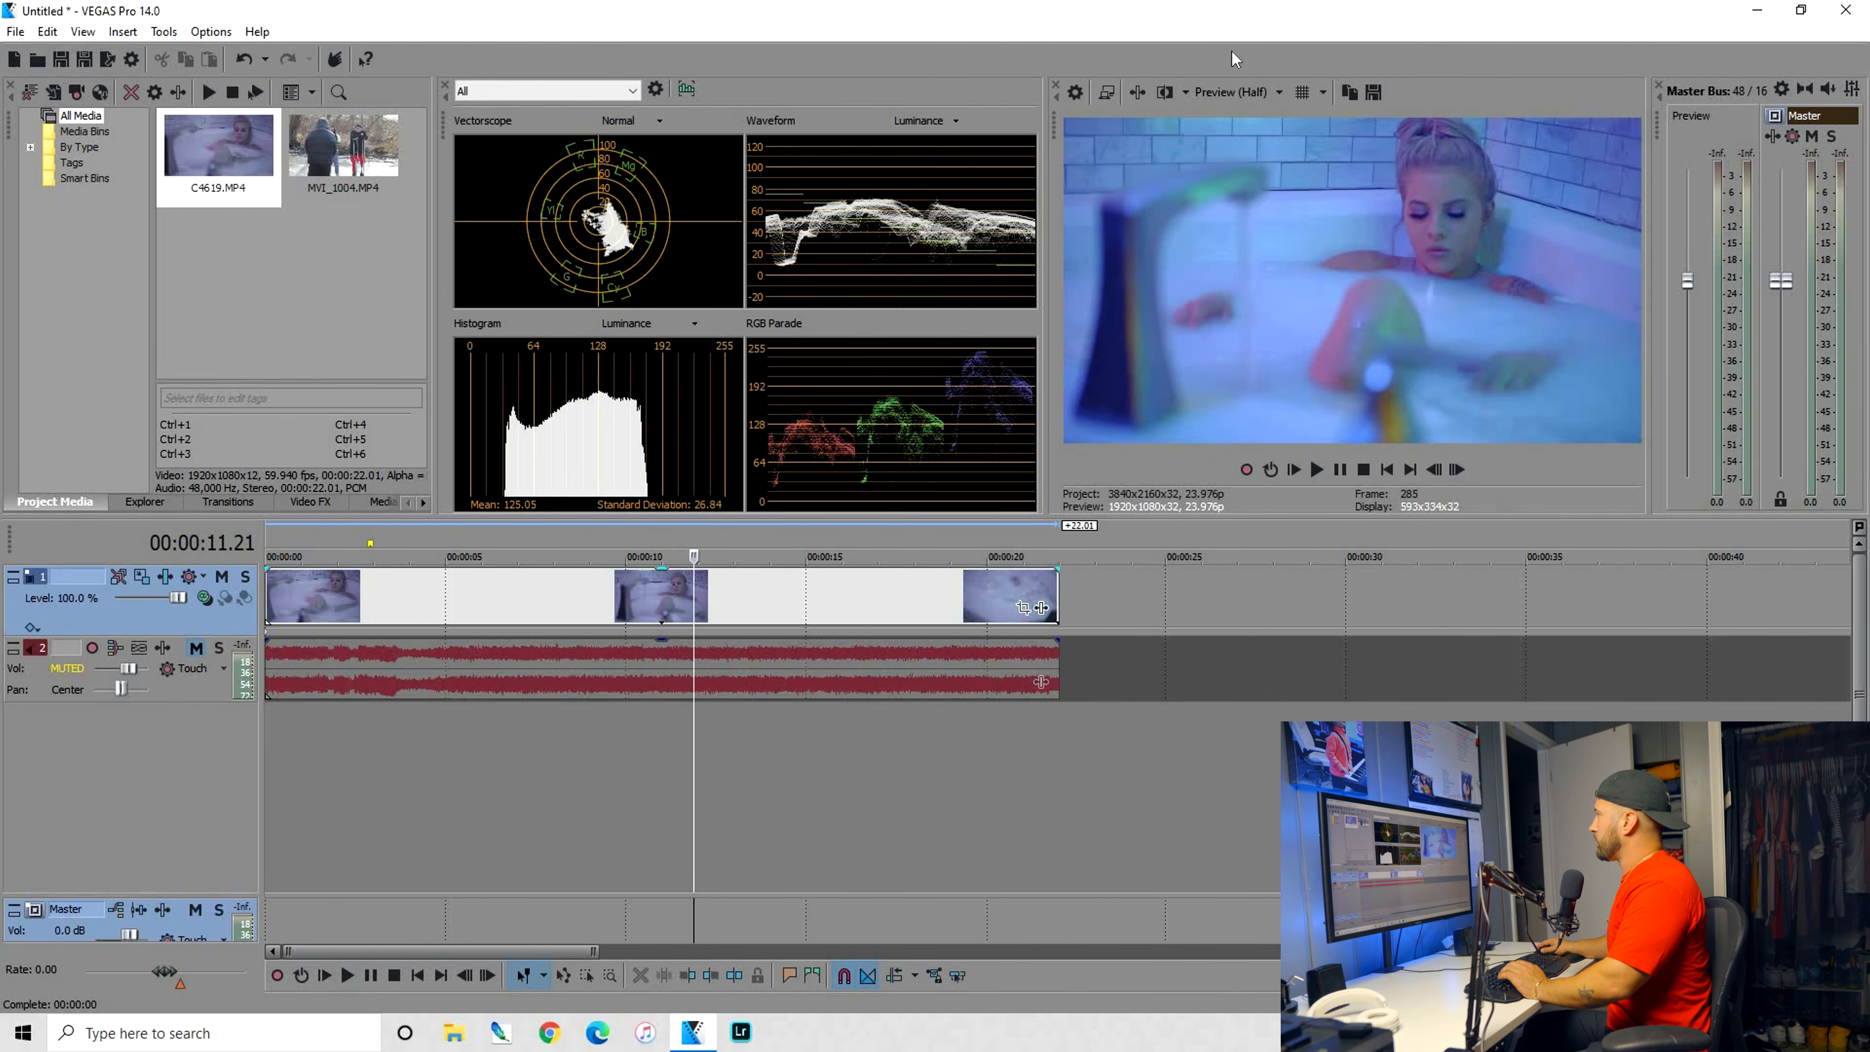
pyautogui.click(1166, 89)
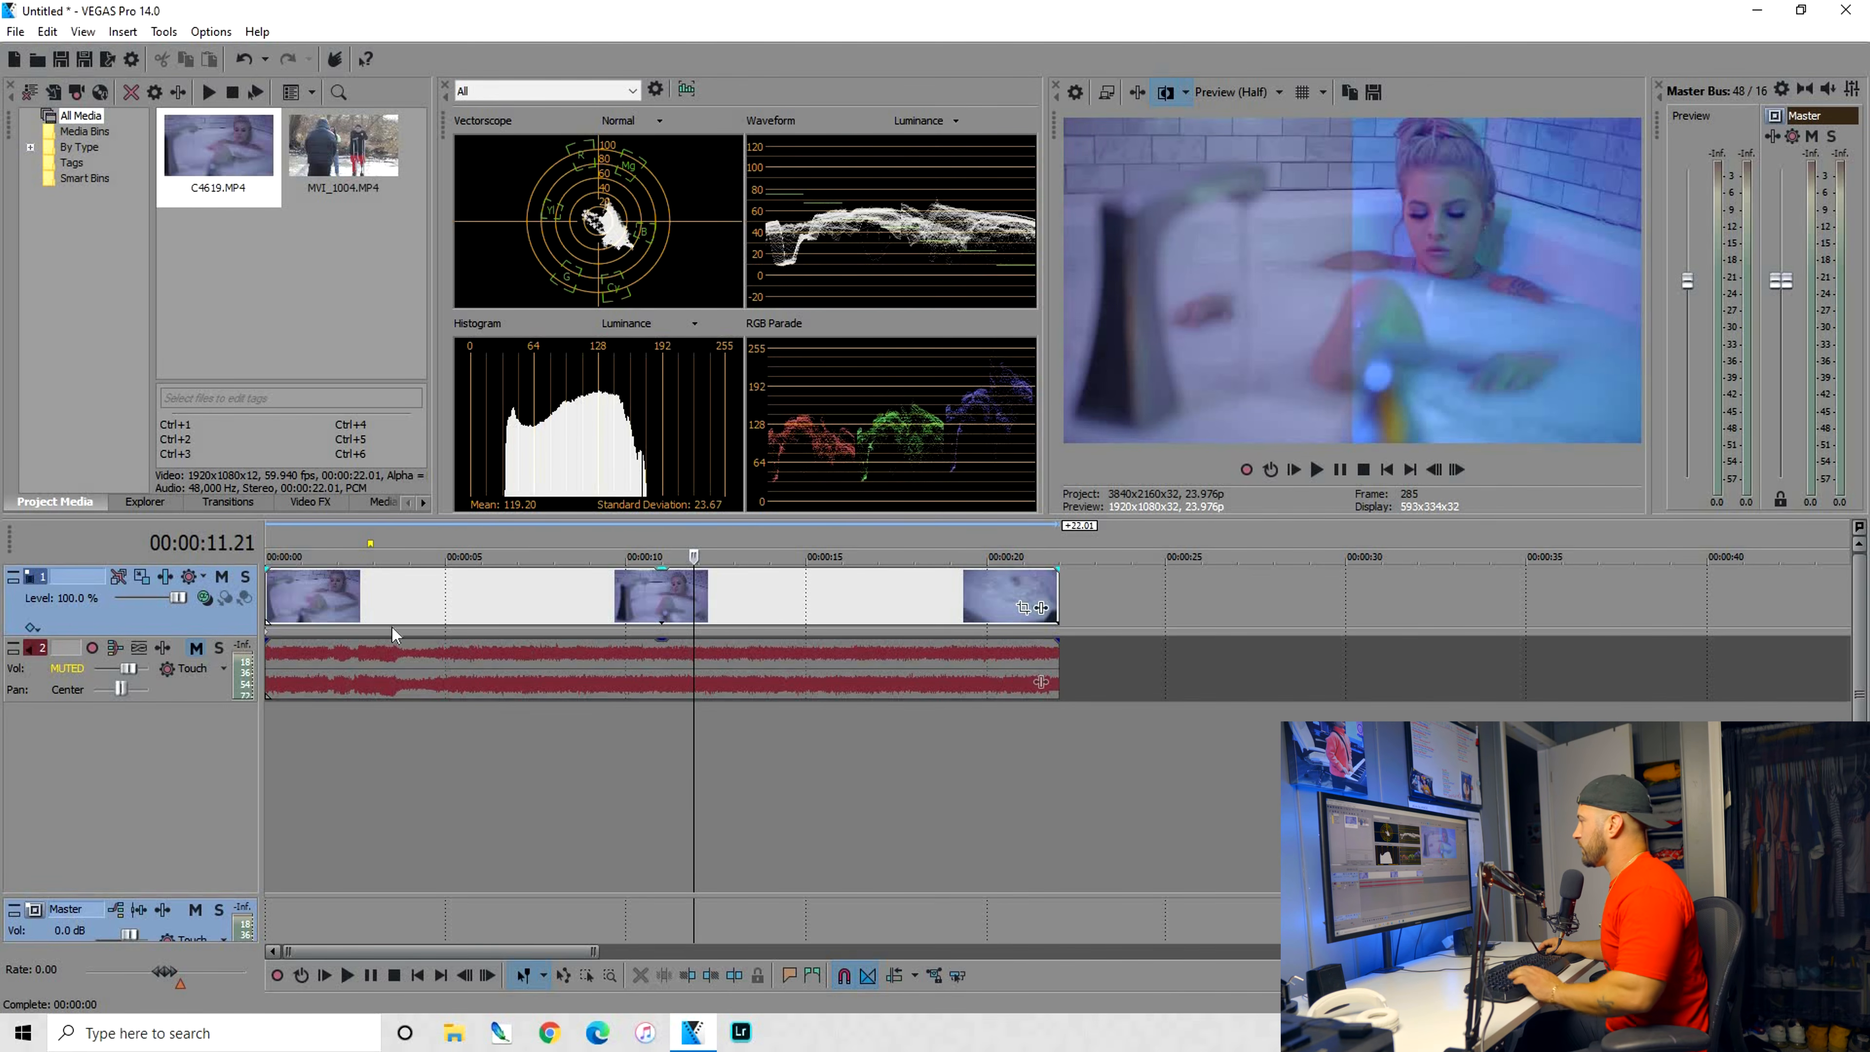
pyautogui.click(285, 590)
pyautogui.press('space')
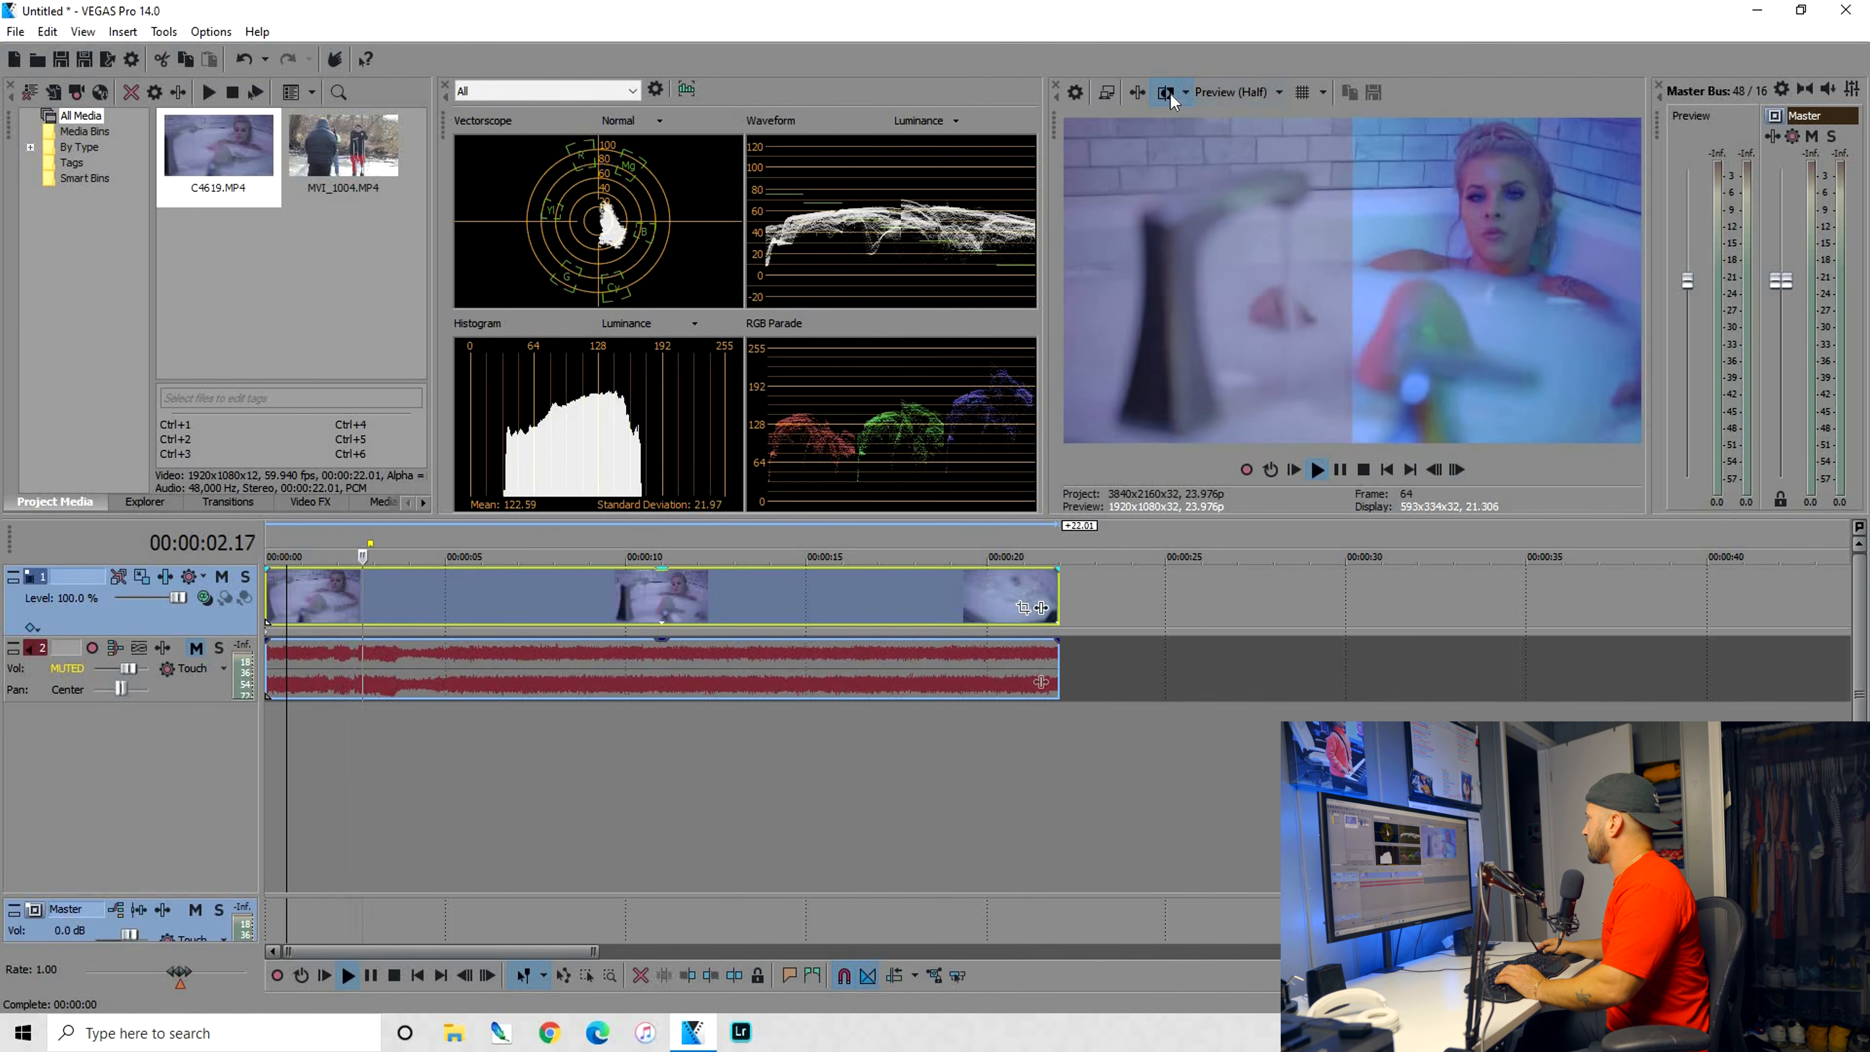